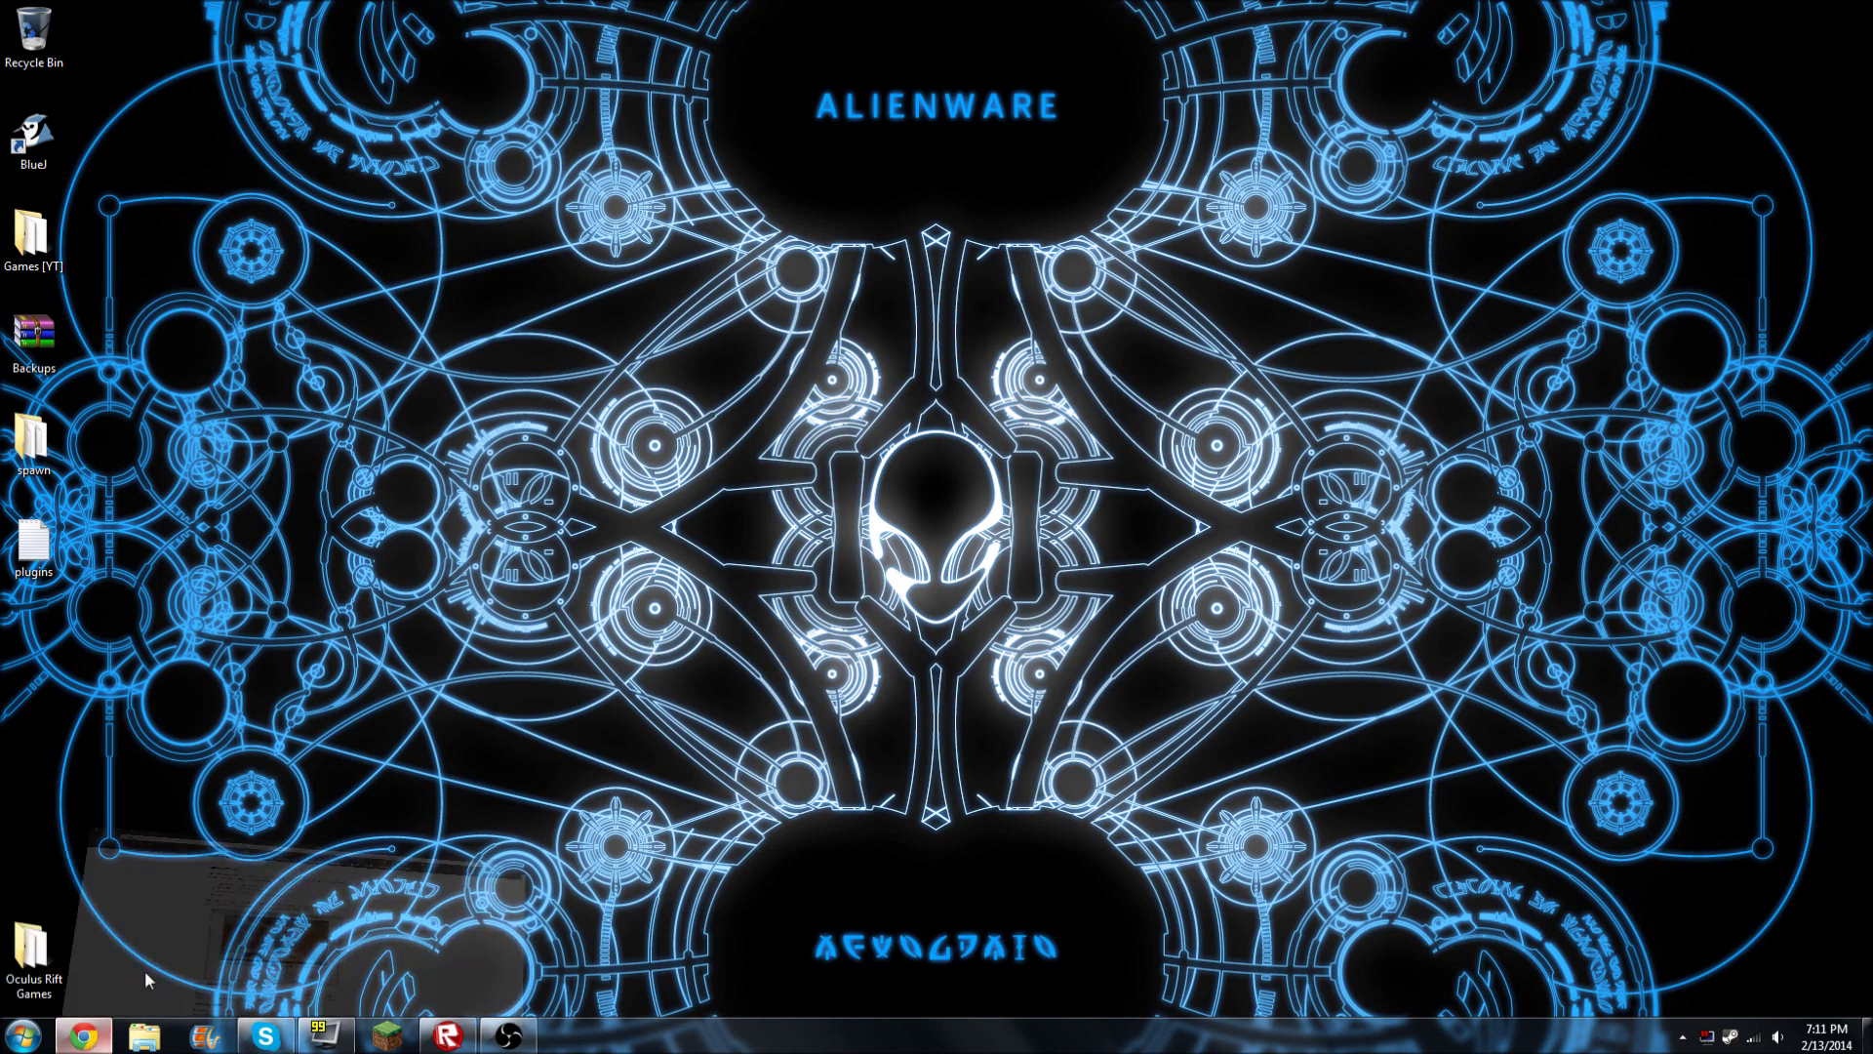
Bring up the Chrome tab with the Roblox Blog's 'How to Stream Your ROBLOX Gameplay to Twitch' guide
{"action": "left_click", "coordinate": [144, 970]}
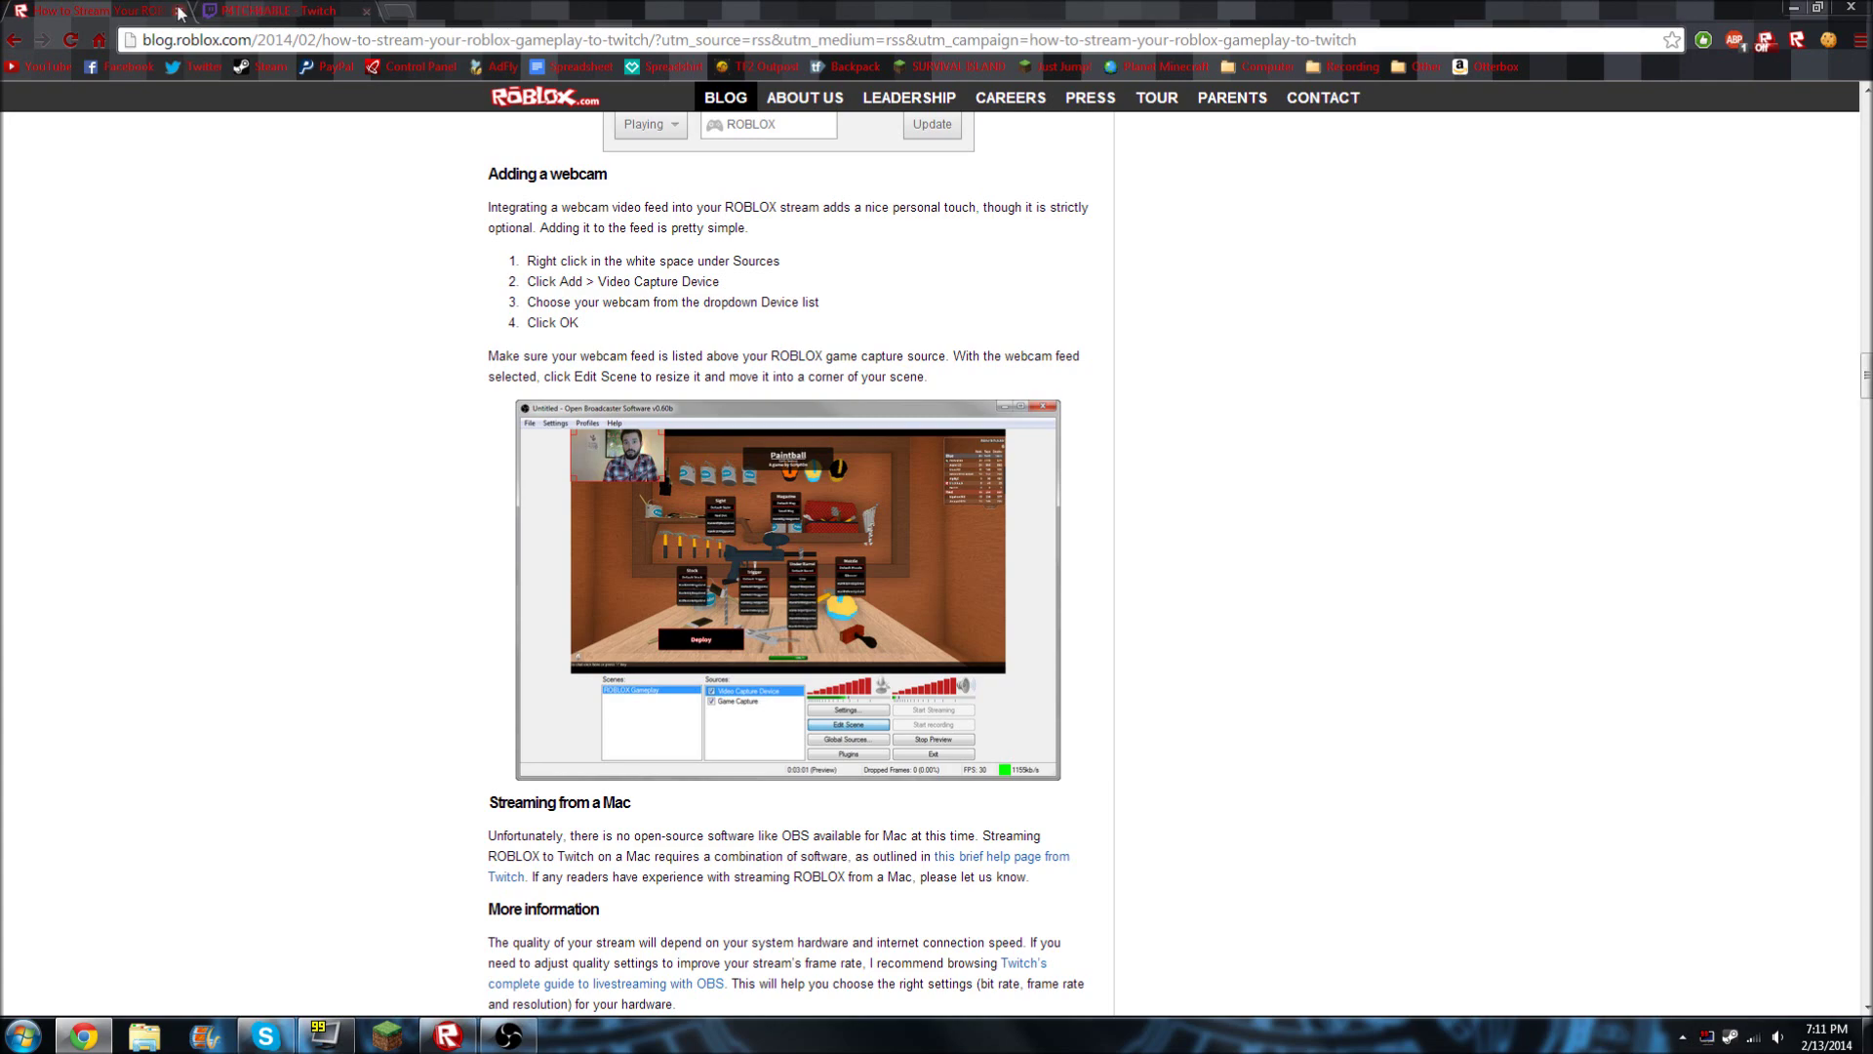
{"action": "scroll", "coordinate": [596, 482], "scroll_direction": "up", "scroll_amount": 15}
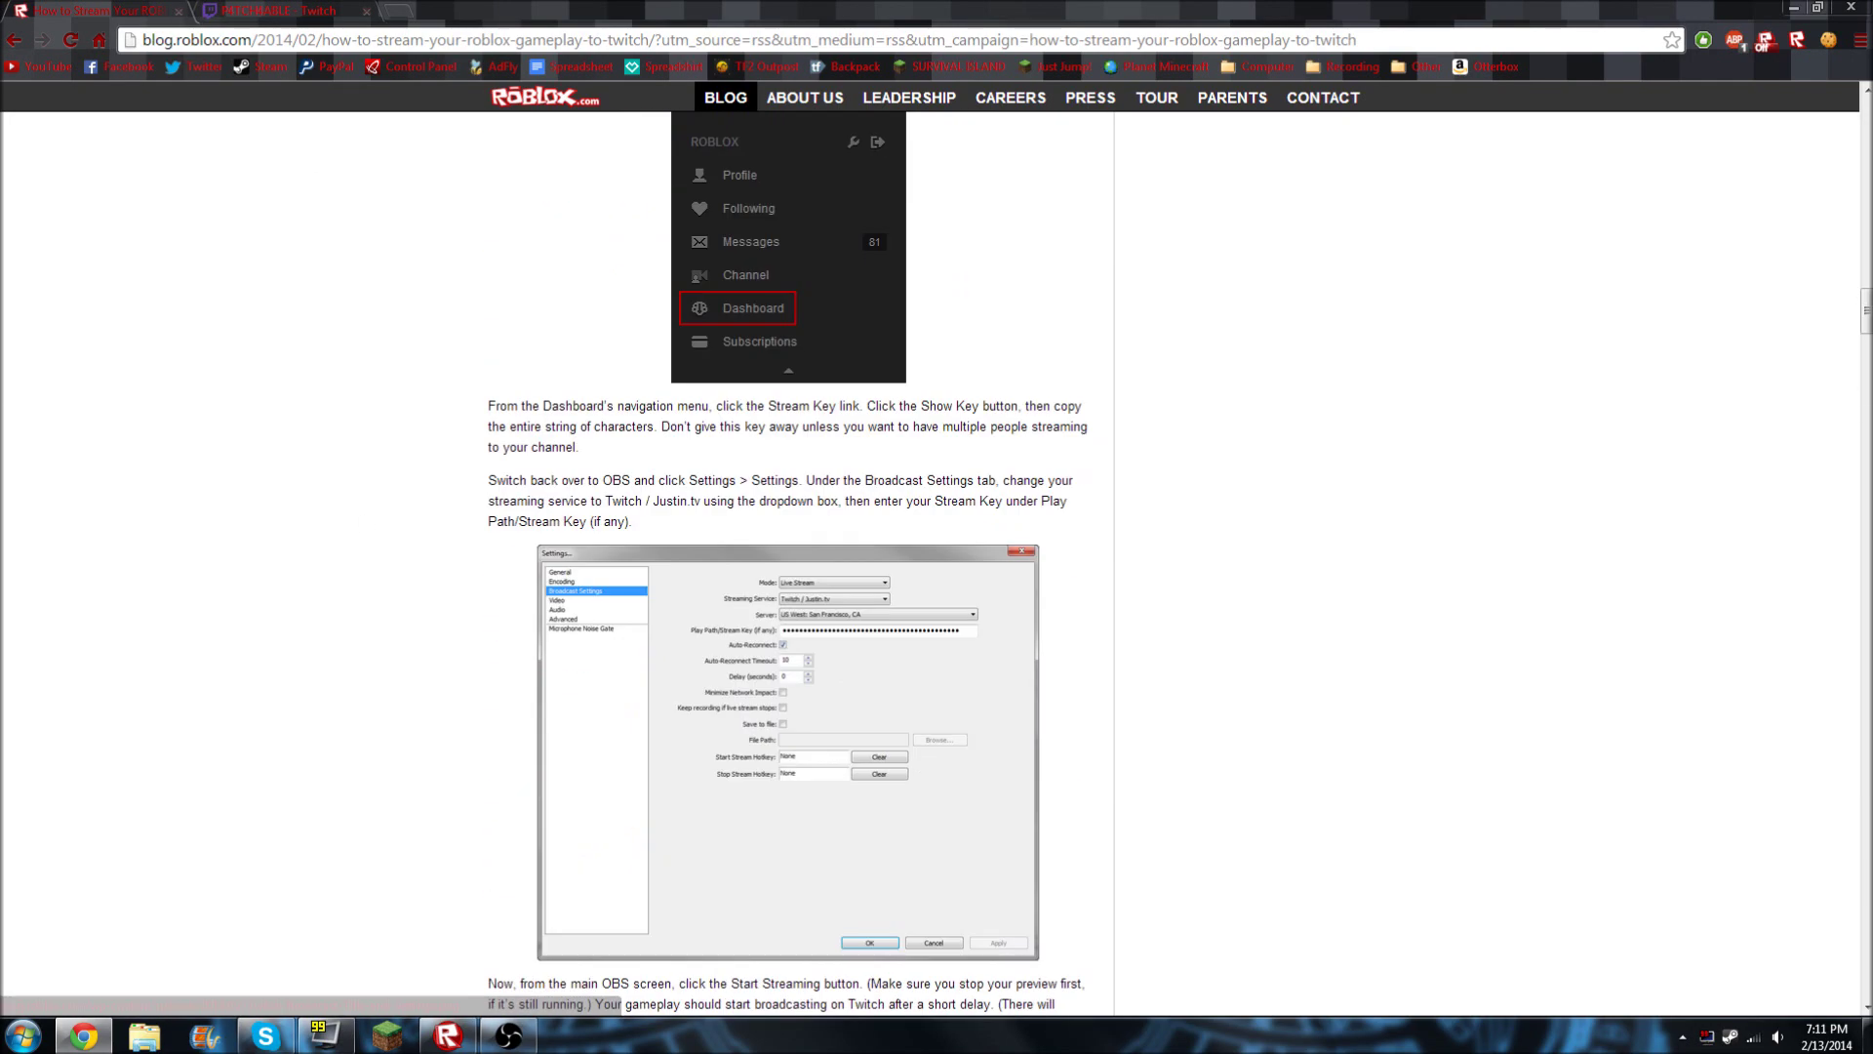
{"action": "scroll", "coordinate": [634, 260], "scroll_direction": "down", "scroll_amount": 5}
{"action": "scroll", "coordinate": [633, 260], "scroll_direction": "up", "scroll_amount": 5}
{"action": "scroll", "coordinate": [703, 286], "scroll_direction": "up", "scroll_amount": 5}
{"action": "scroll", "coordinate": [756, 313], "scroll_direction": "up", "scroll_amount": 5}
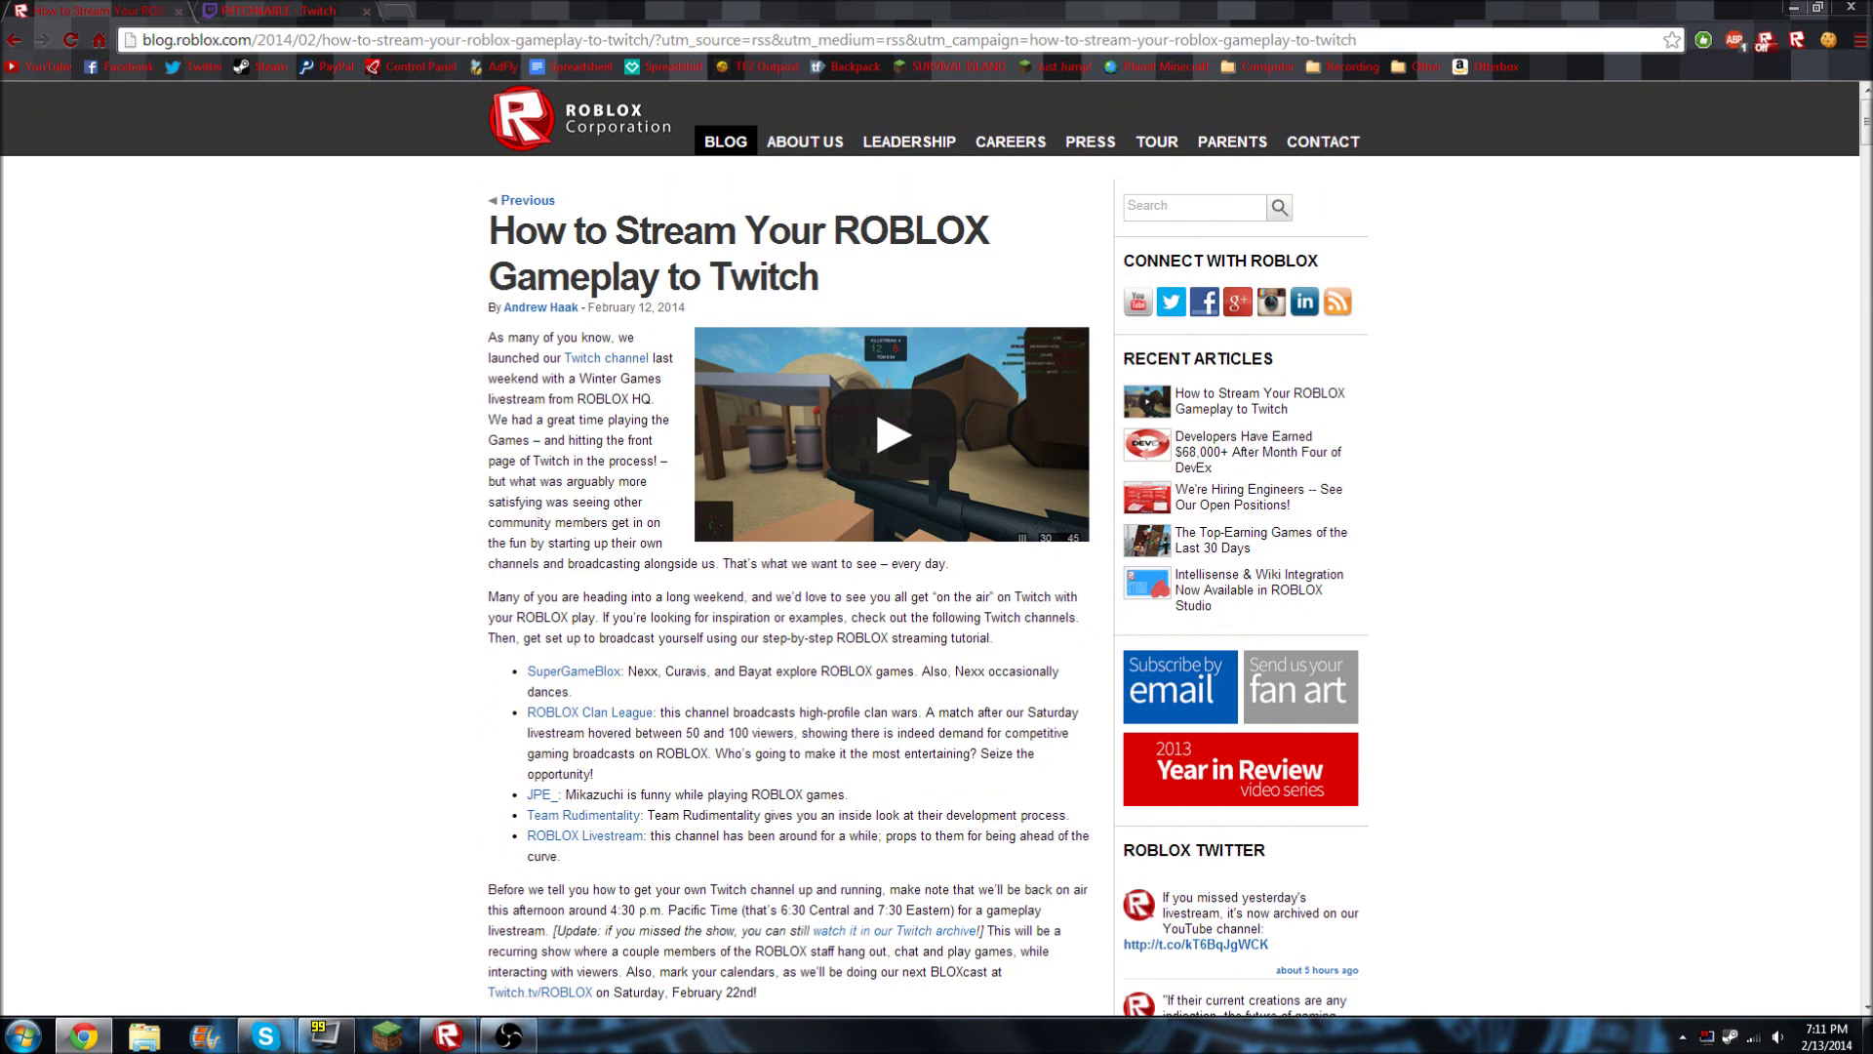
Check OBS over the running Roblox game and nudge its window up and left
{"action": "left_click", "coordinate": [447, 1036]}
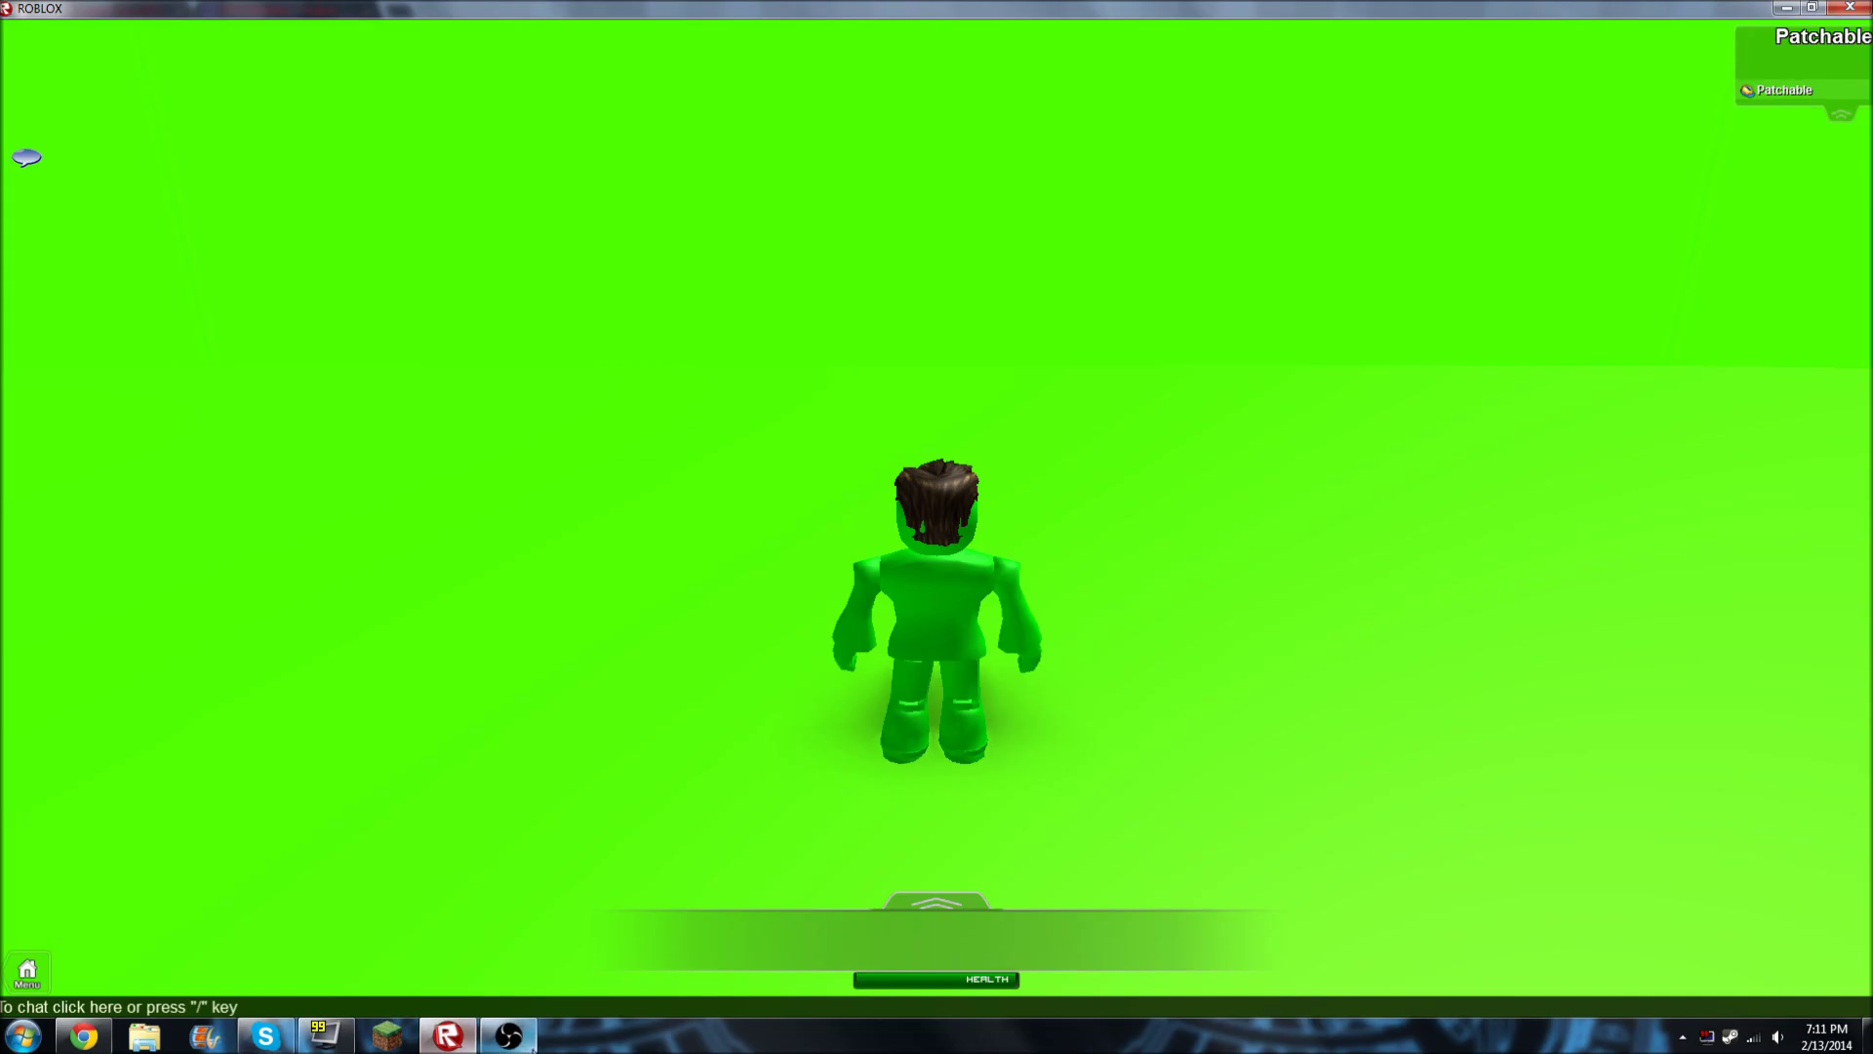
{"action": "left_click", "coordinate": [507, 1036]}
{"action": "left_click_drag", "start_coordinate": [803, 214], "coordinate": [792, 184]}
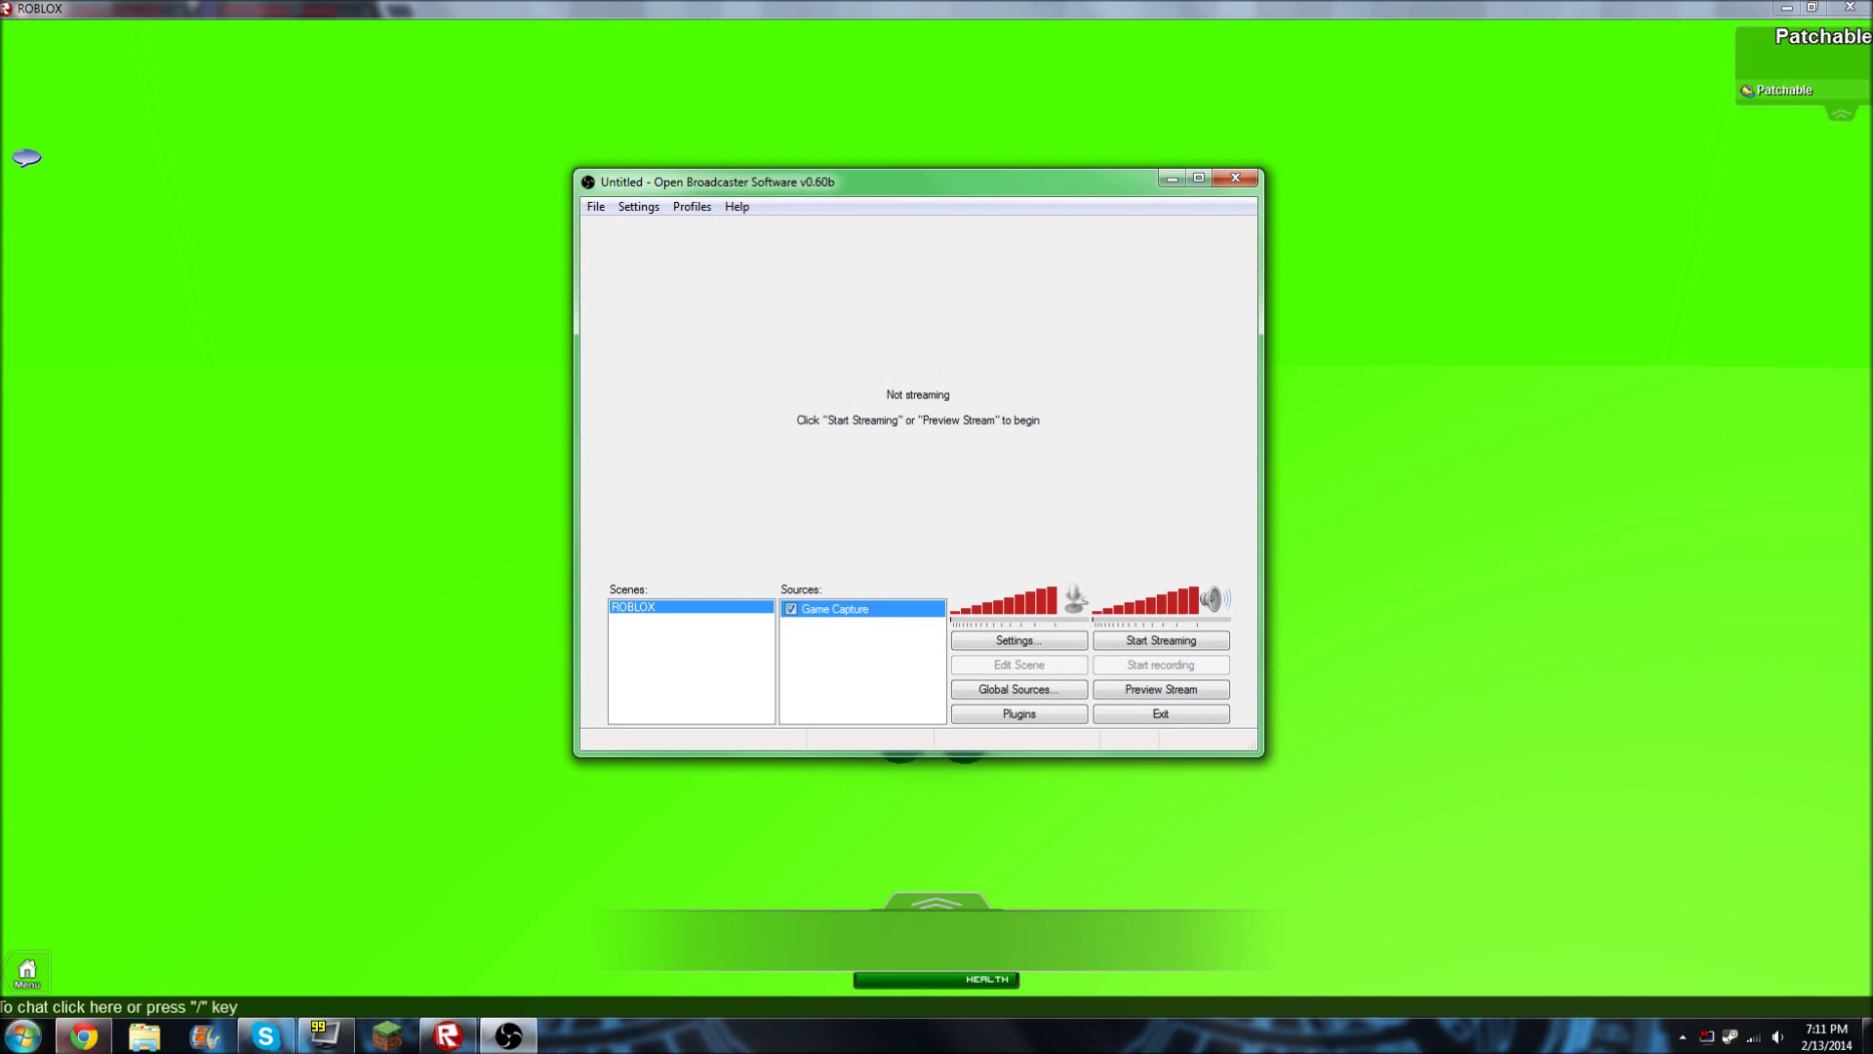
Open and dismiss Start search, then switch back to the blog tutorial
{"action": "left_click", "coordinate": [23, 1036]}
{"action": "type", "text": "xps"}
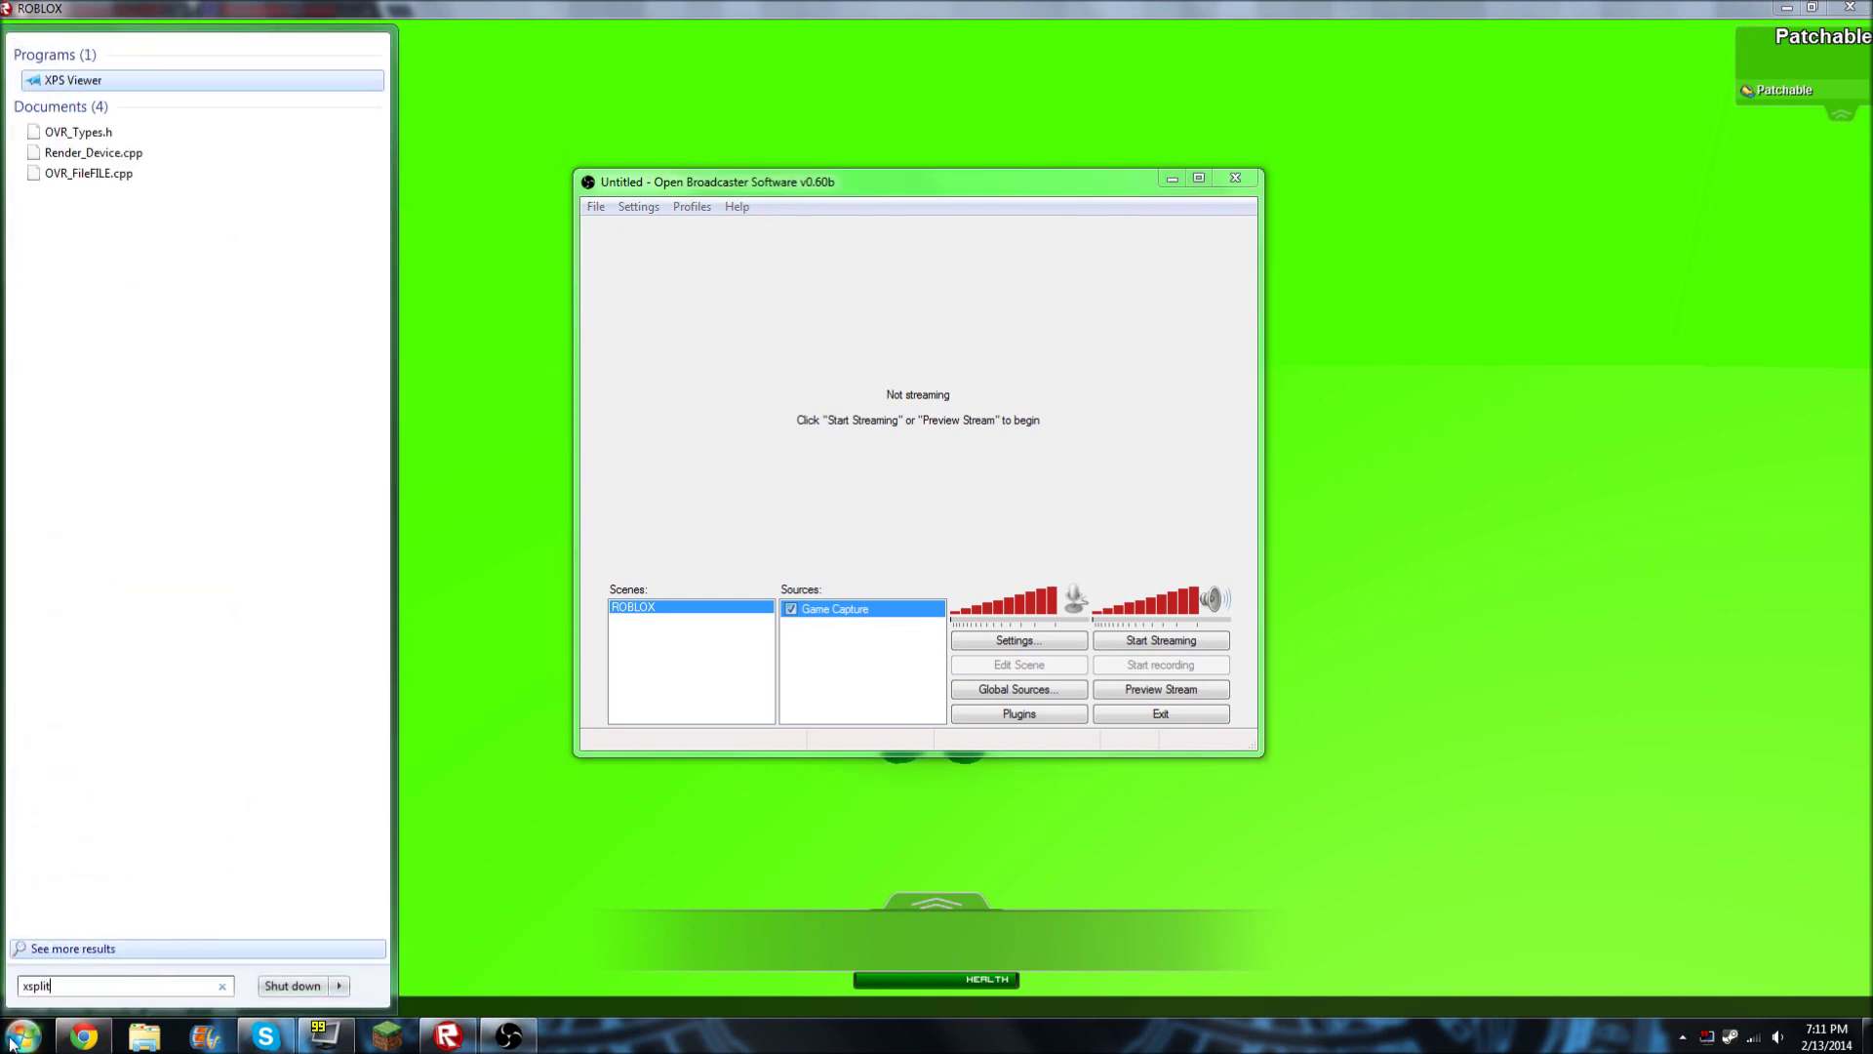
{"action": "type", "text": "l"}
{"action": "left_click", "coordinate": [658, 877]}
{"action": "key", "text": "alt+Tab"}
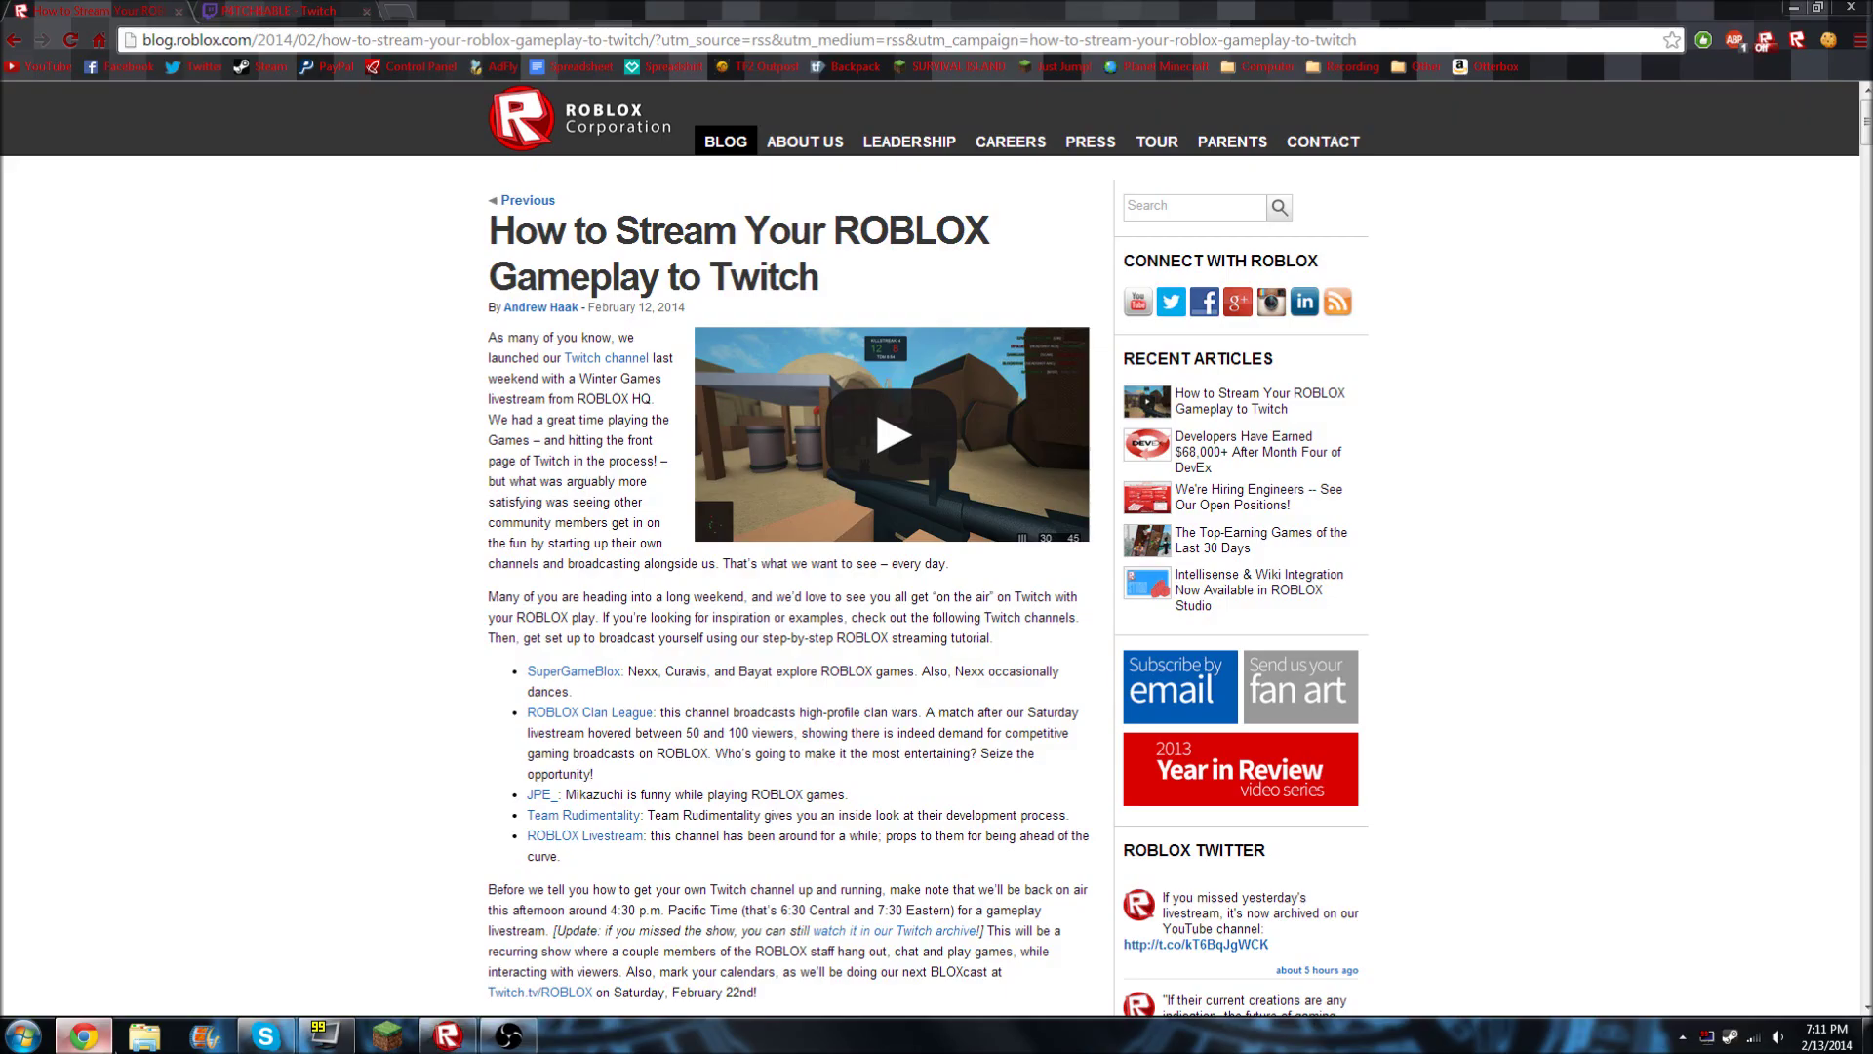
{"action": "key", "text": "super"}
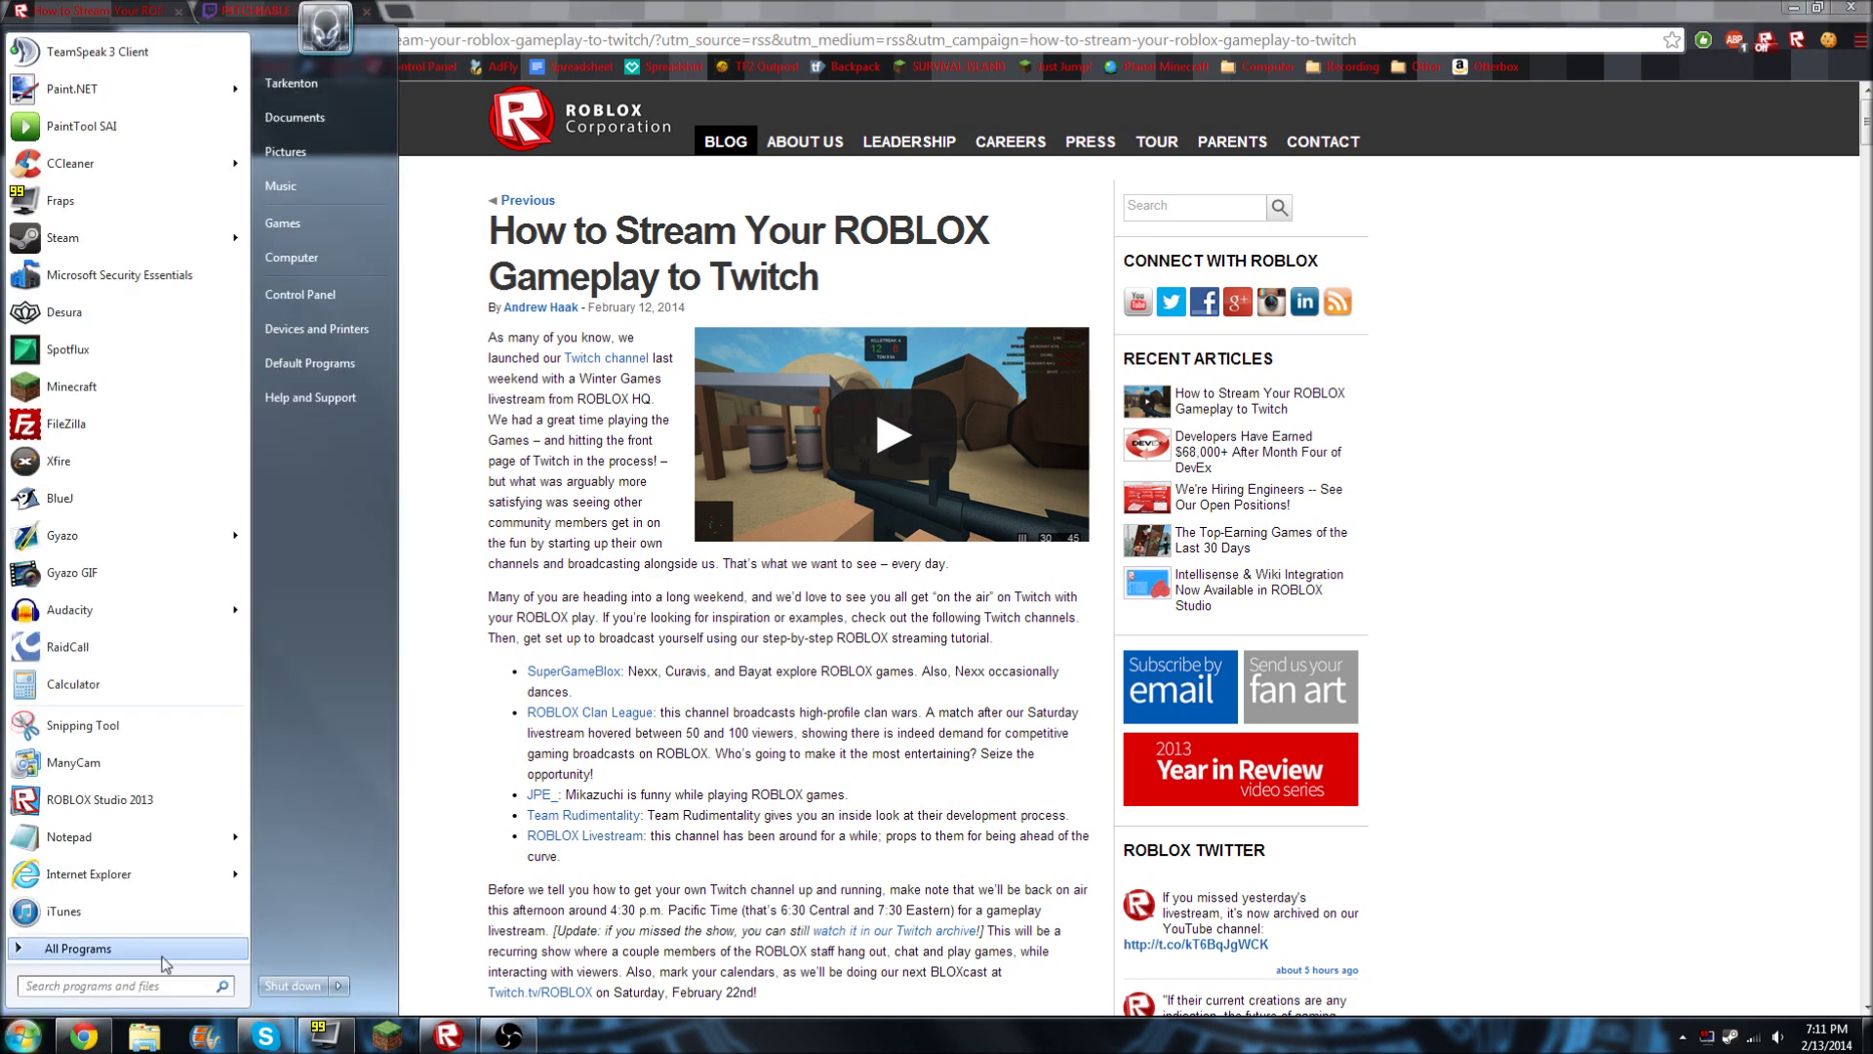
{"action": "key", "text": "super"}
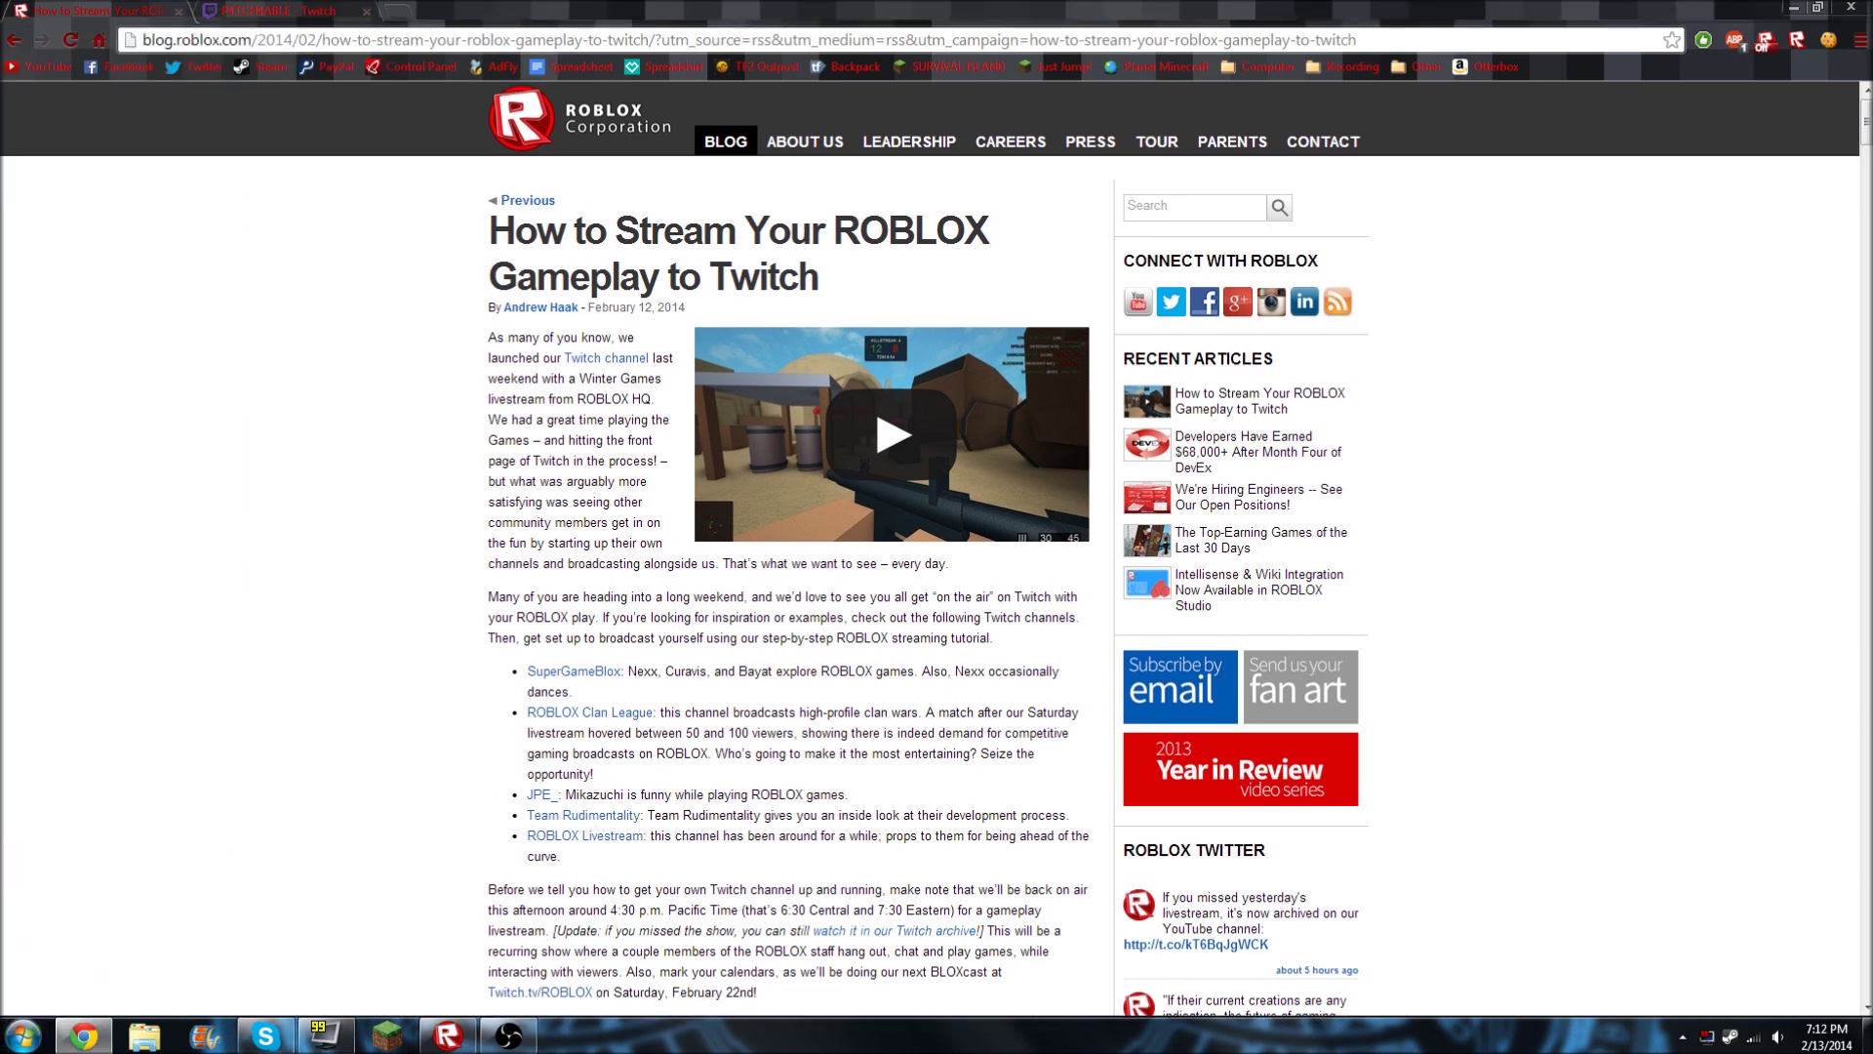
{"action": "scroll", "coordinate": [309, 605], "scroll_direction": "down", "scroll_amount": 5}
{"action": "scroll", "coordinate": [309, 606], "scroll_direction": "down", "scroll_amount": 3}
Show the offline Twitch channel, then maximize, restore and reposition the OBS window
{"action": "left_click", "coordinate": [257, 14]}
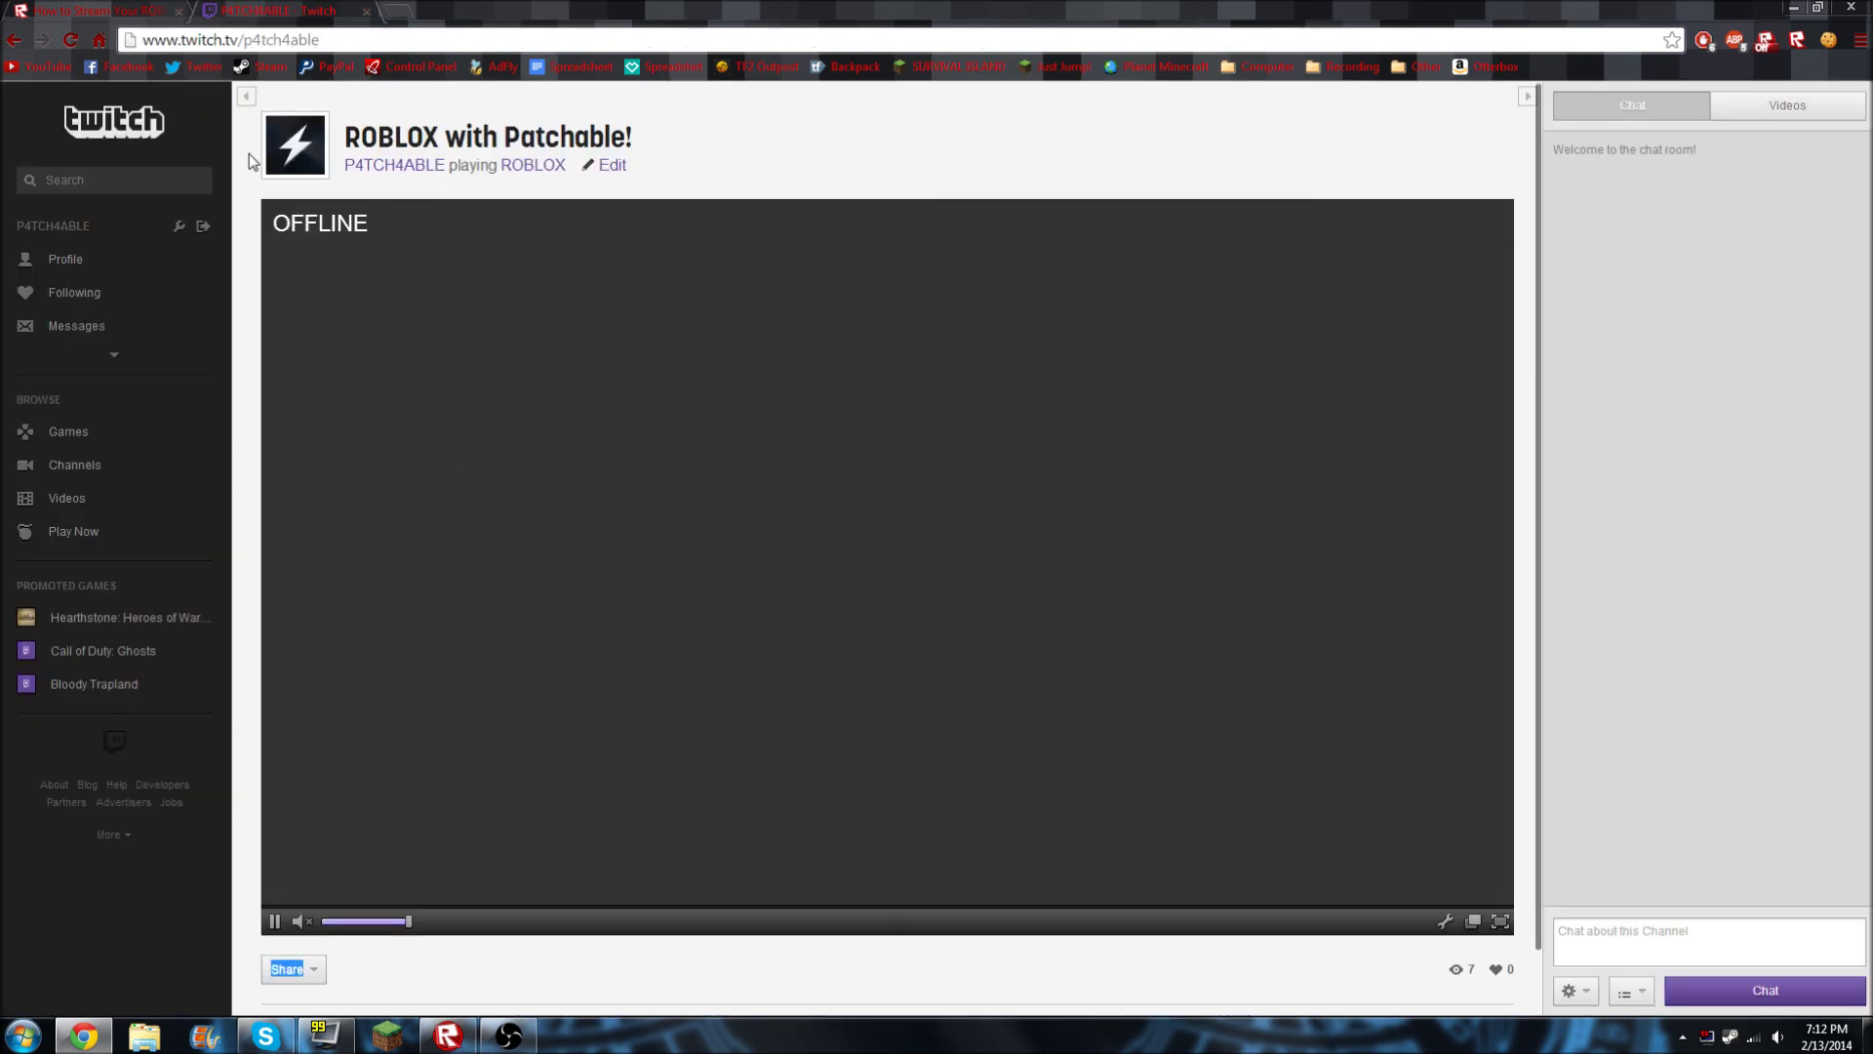
{"action": "left_click", "coordinate": [509, 1036]}
{"action": "double_click", "coordinate": [741, 183]}
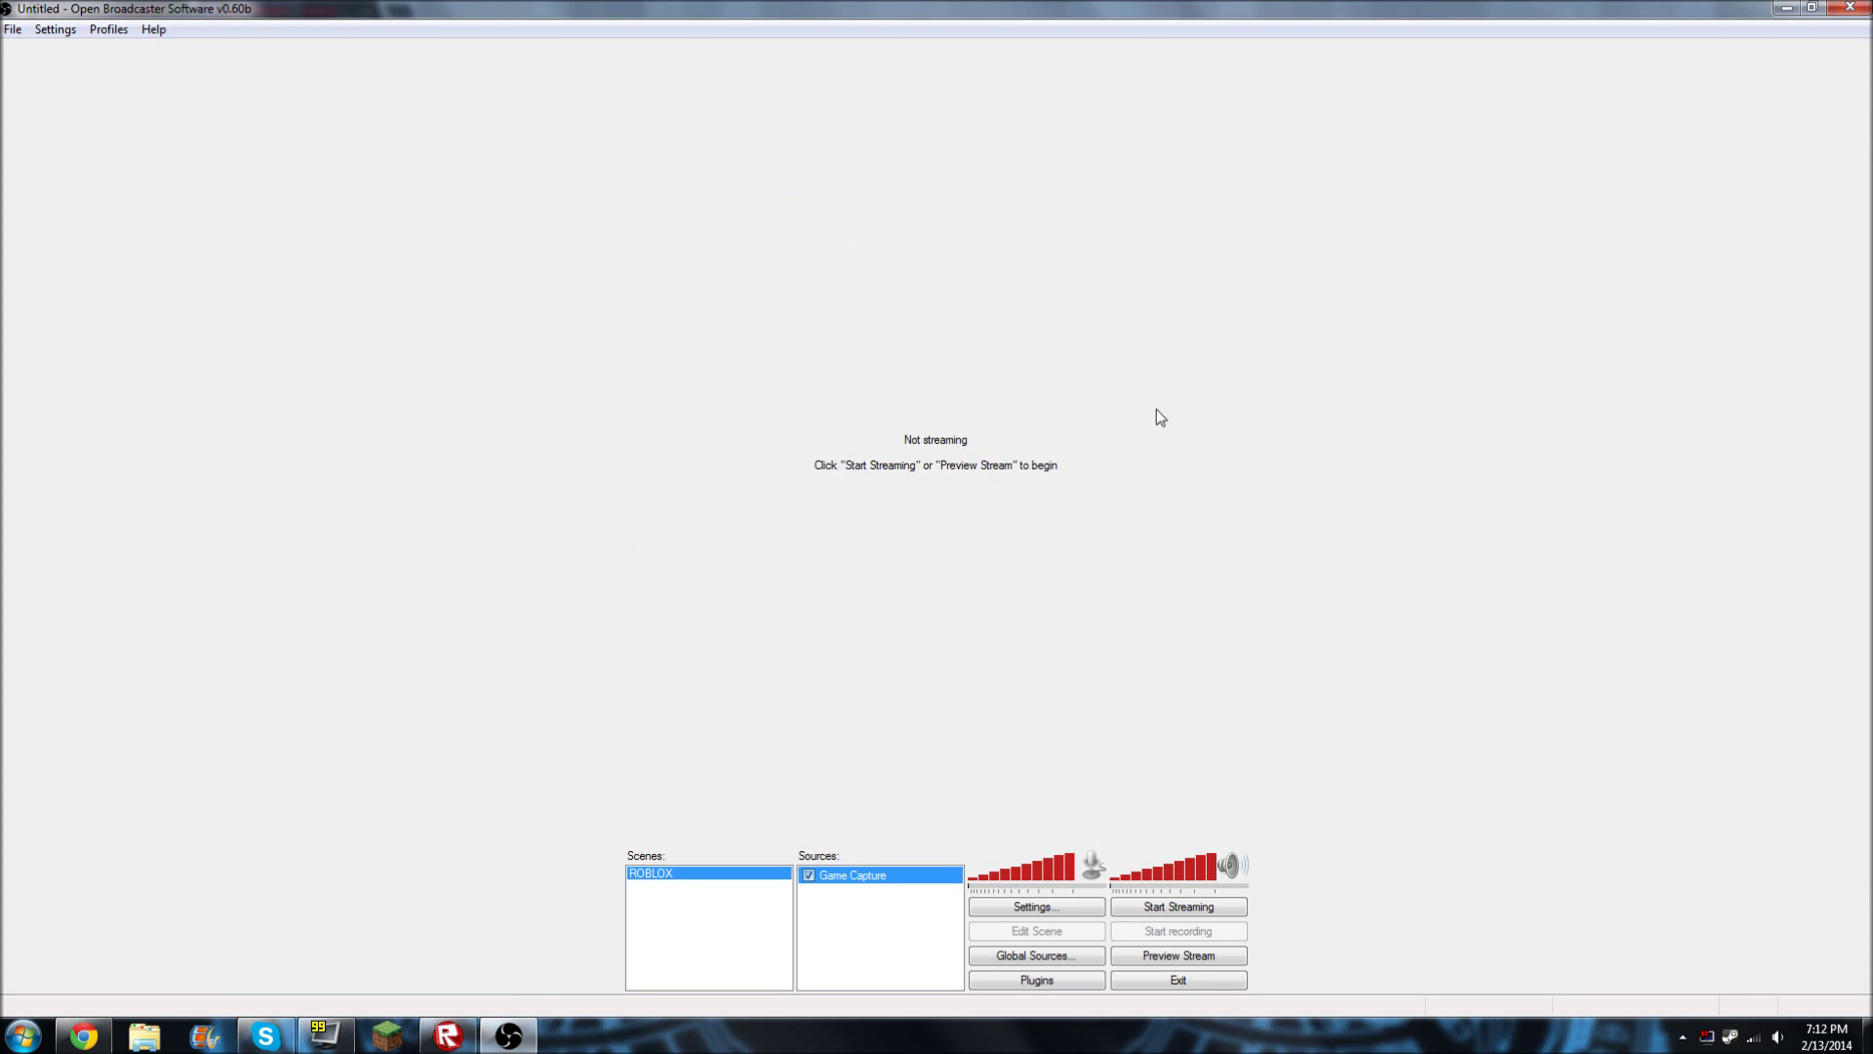
{"action": "double_click", "coordinate": [1727, 9]}
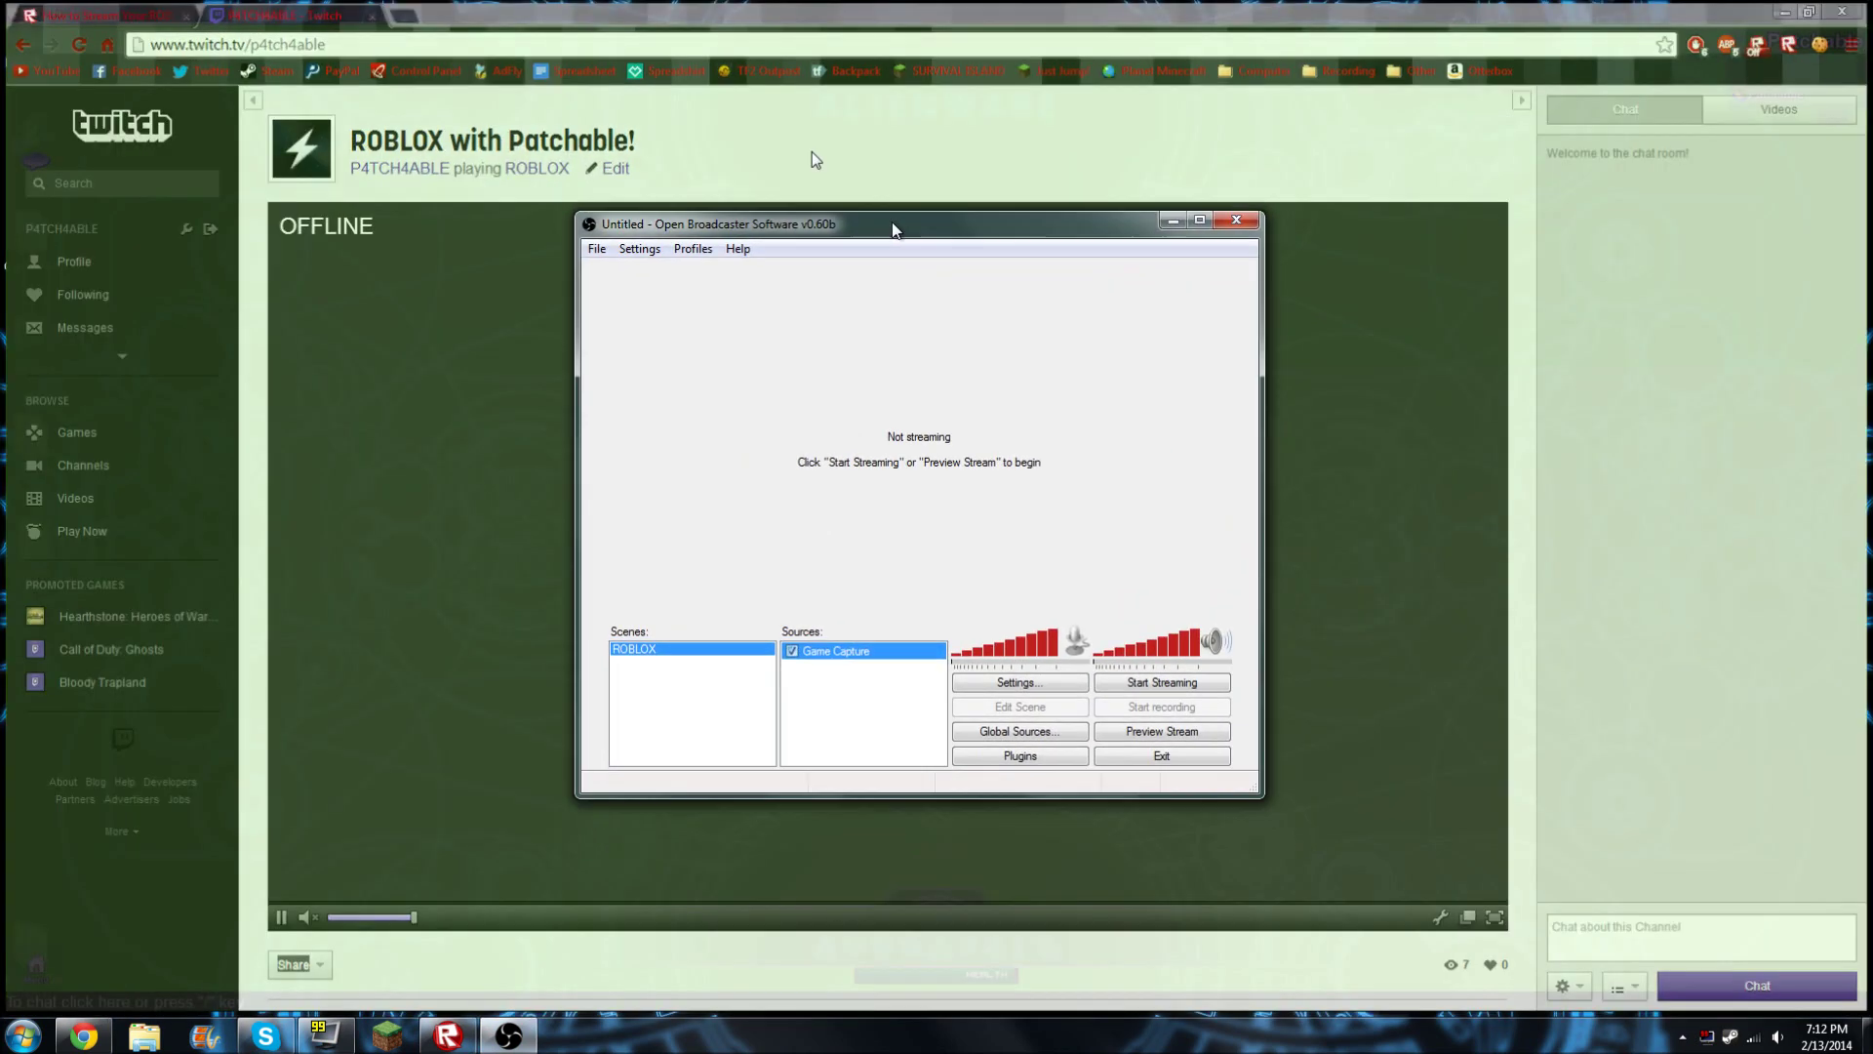
{"action": "left_click_drag", "start_coordinate": [878, 182], "coordinate": [815, 233]}
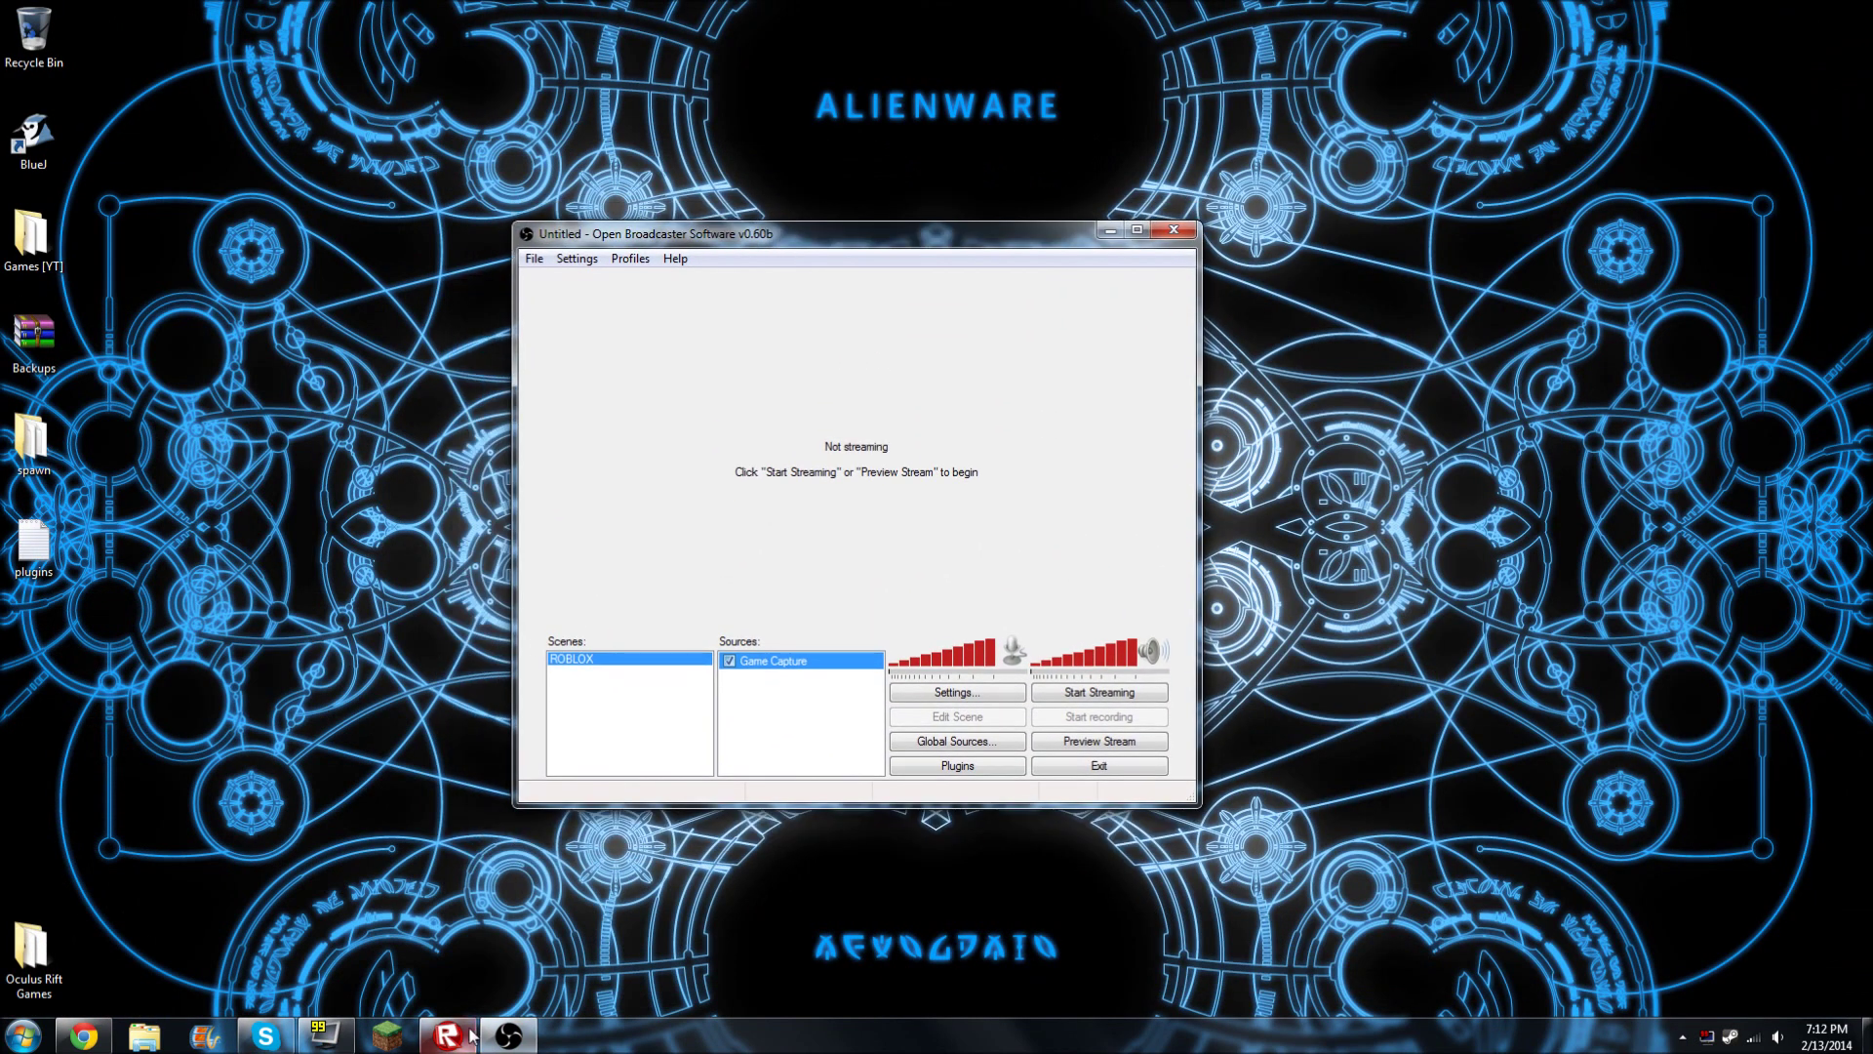
Walk the Roblox avatar back and forth with S and W
{"action": "left_click", "coordinate": [448, 1036]}
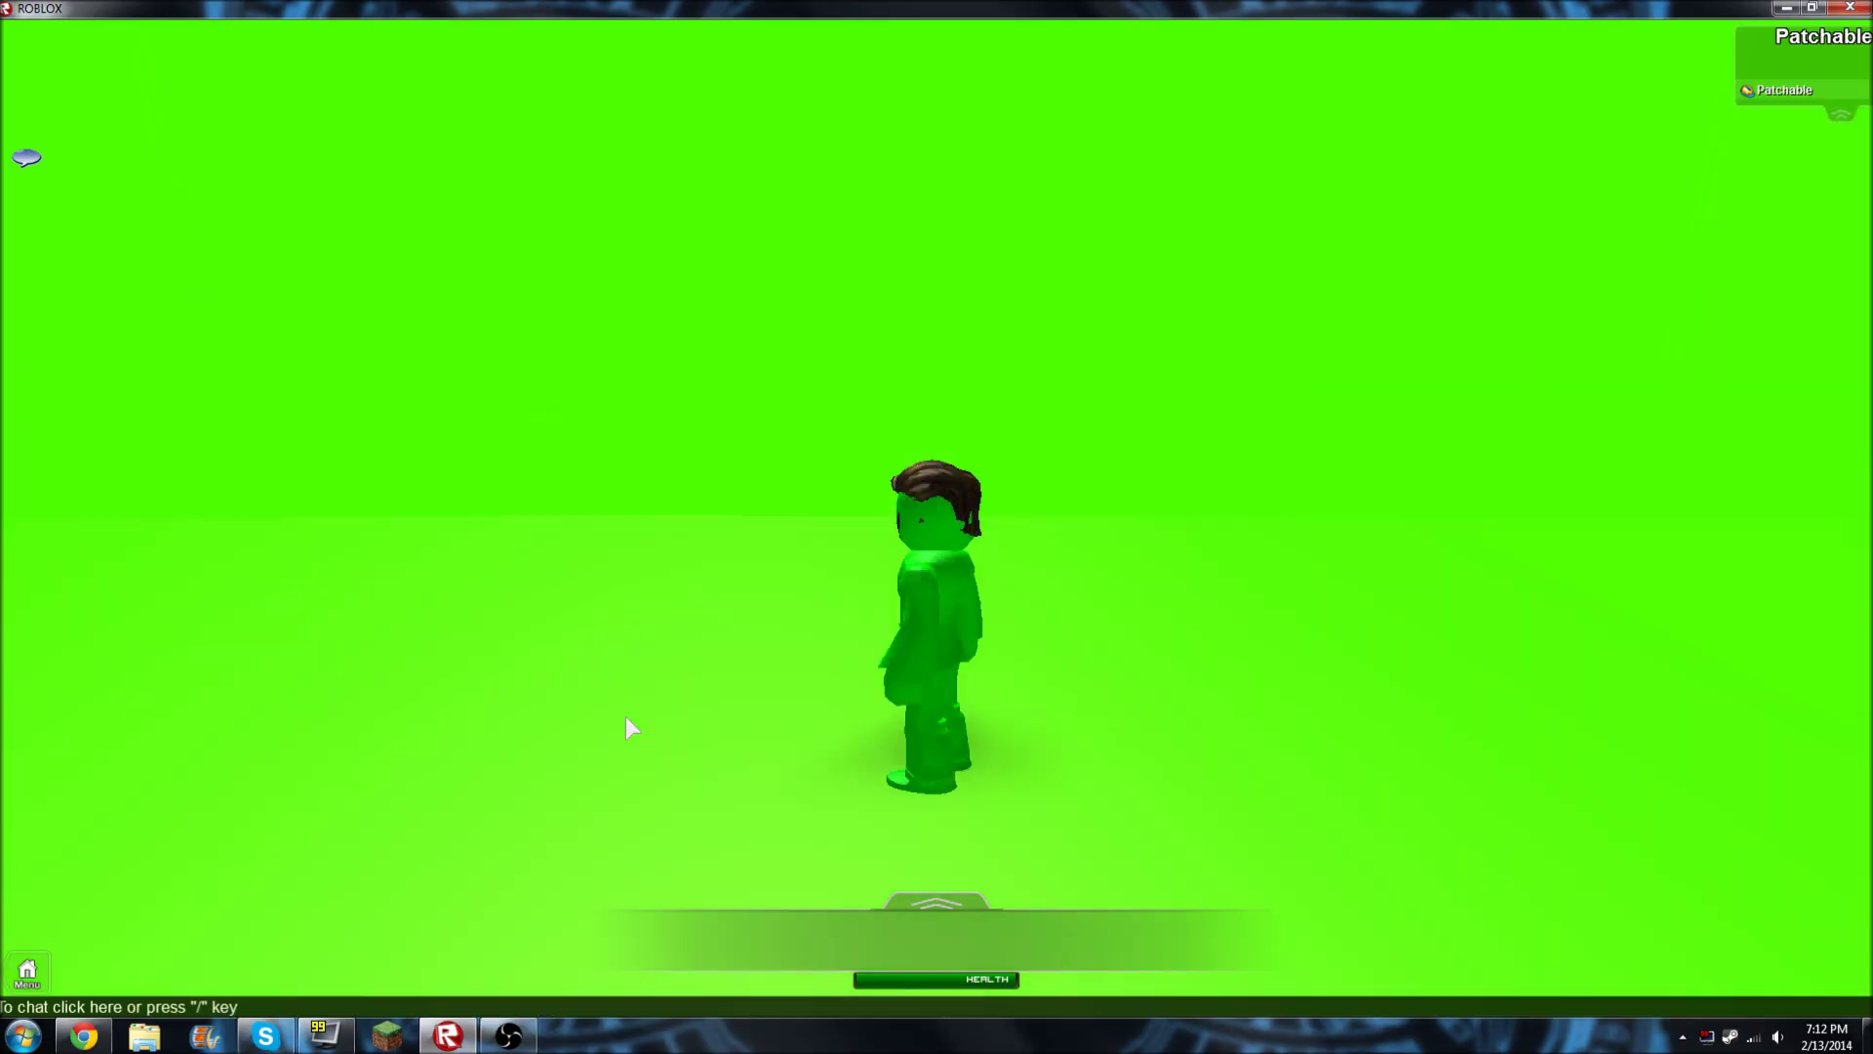
{"action": "key", "text": "s"}
{"action": "key", "text": "w"}
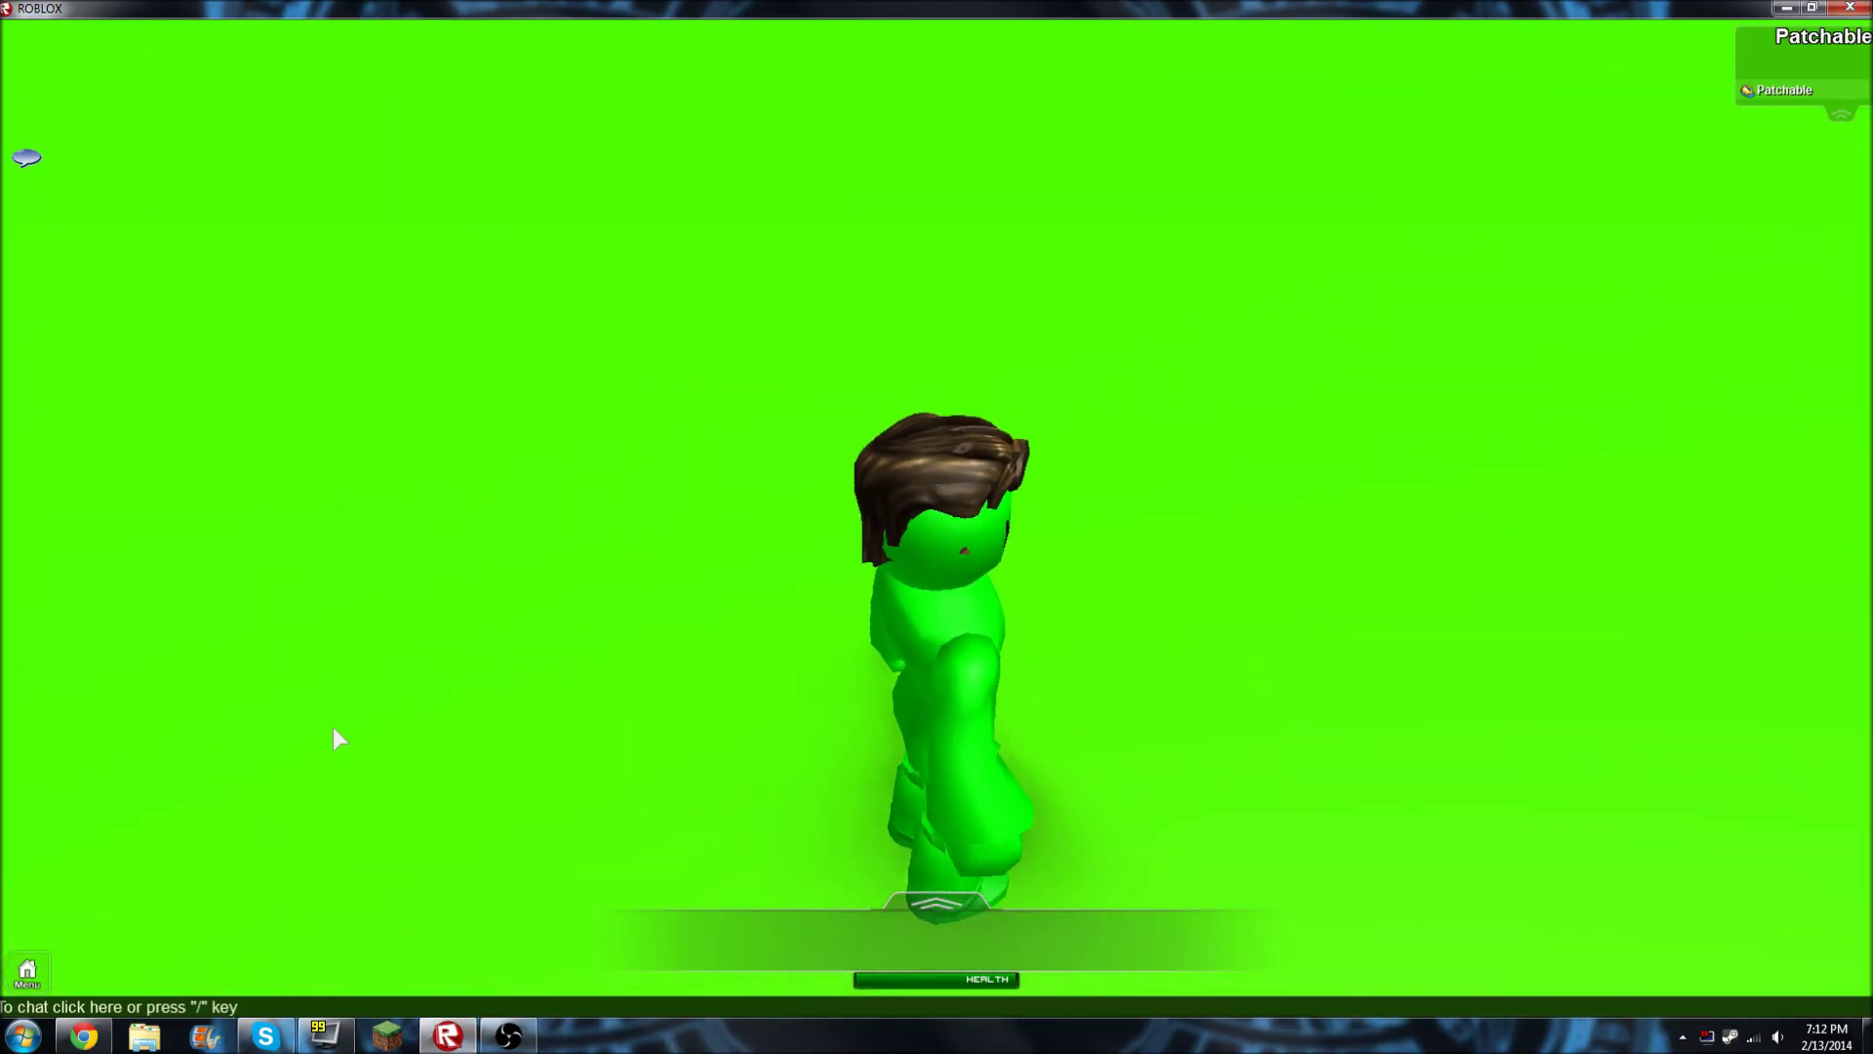
Open the Twitch home page in a new tab from the Twitch logo
{"action": "left_click", "coordinate": [83, 1036]}
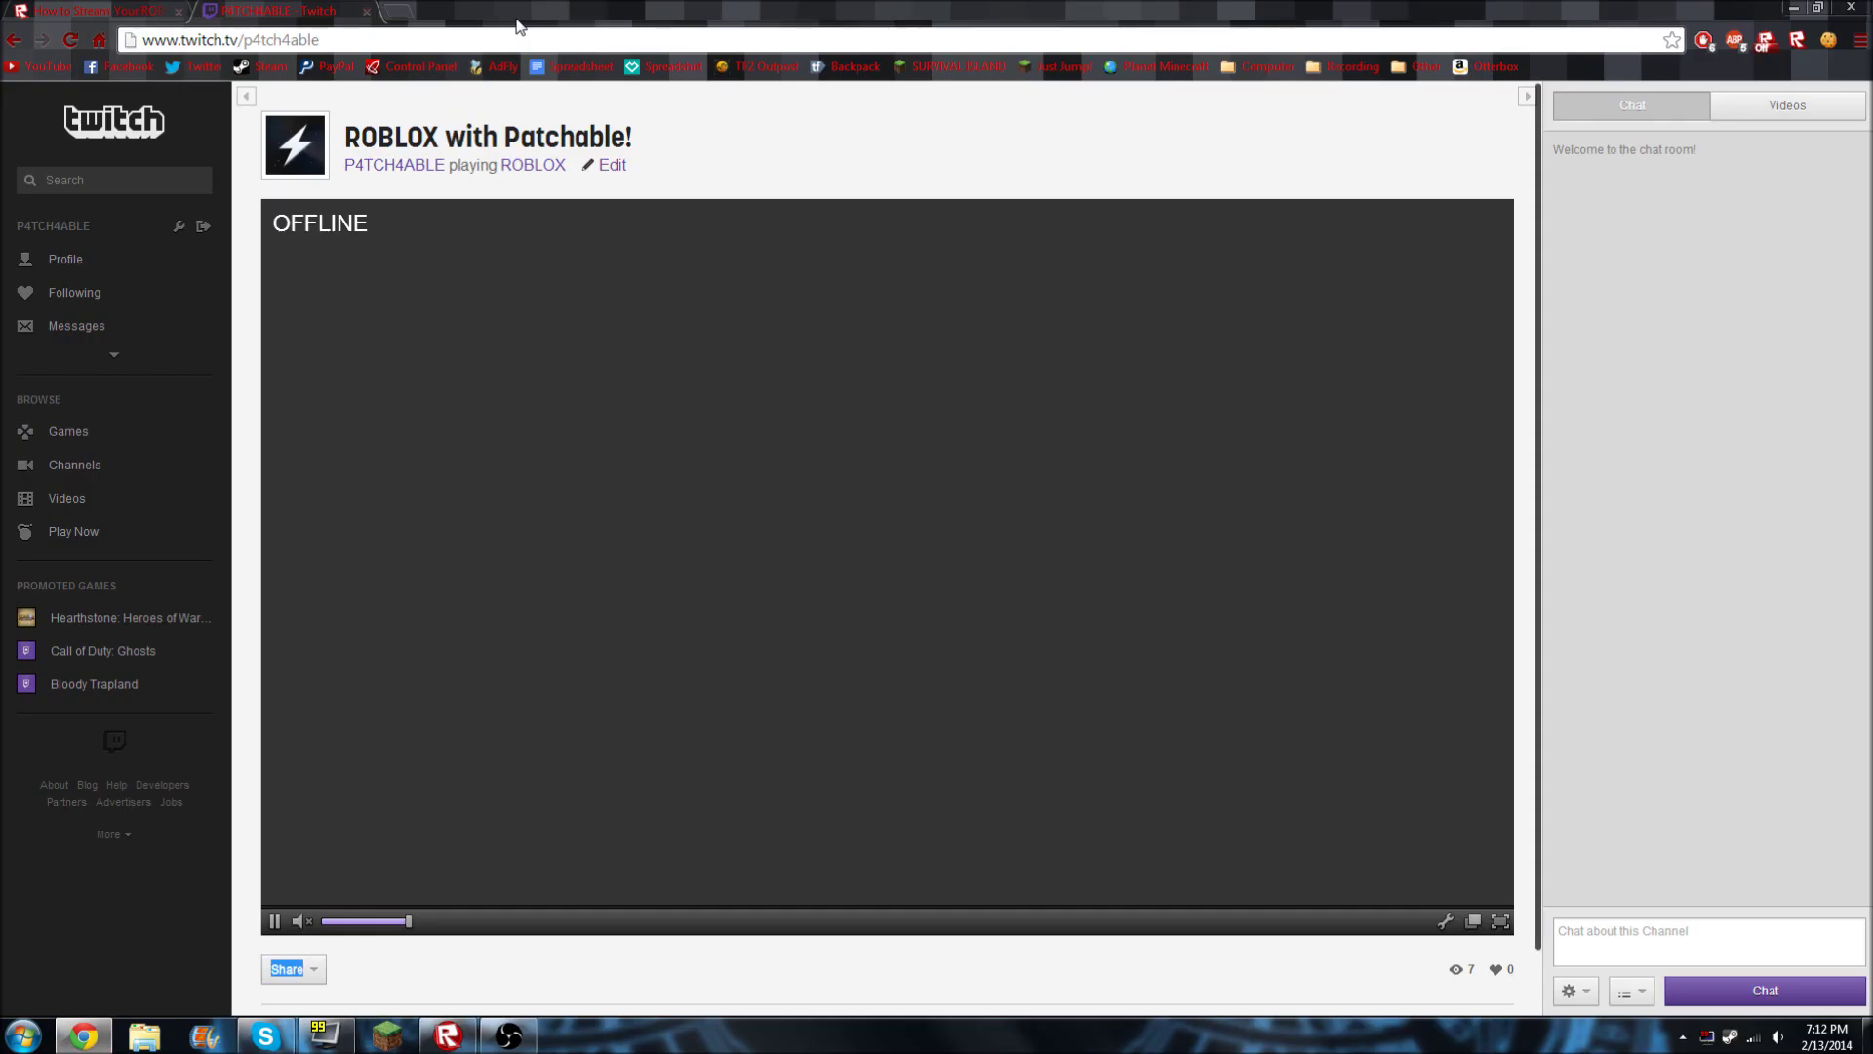
{"action": "right_click", "coordinate": [110, 123]}
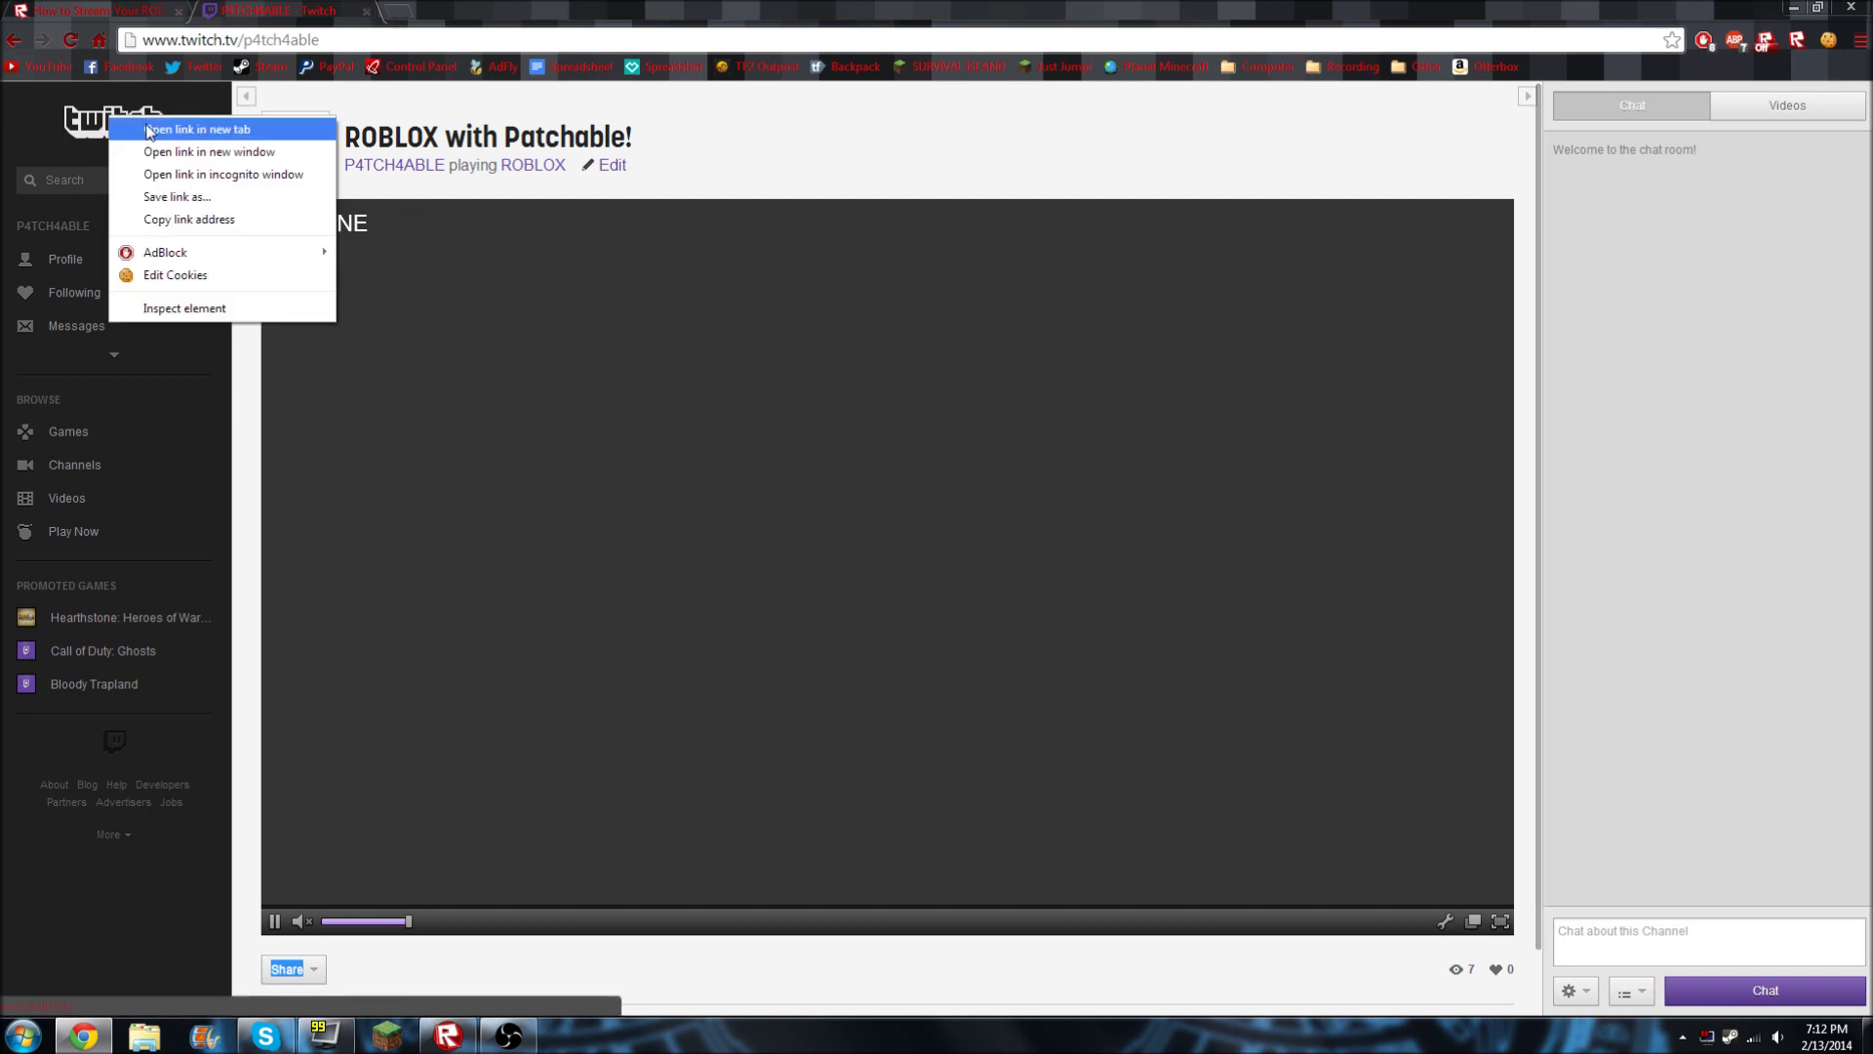
{"action": "left_click", "coordinate": [161, 126]}
{"action": "left_click", "coordinate": [424, 10]}
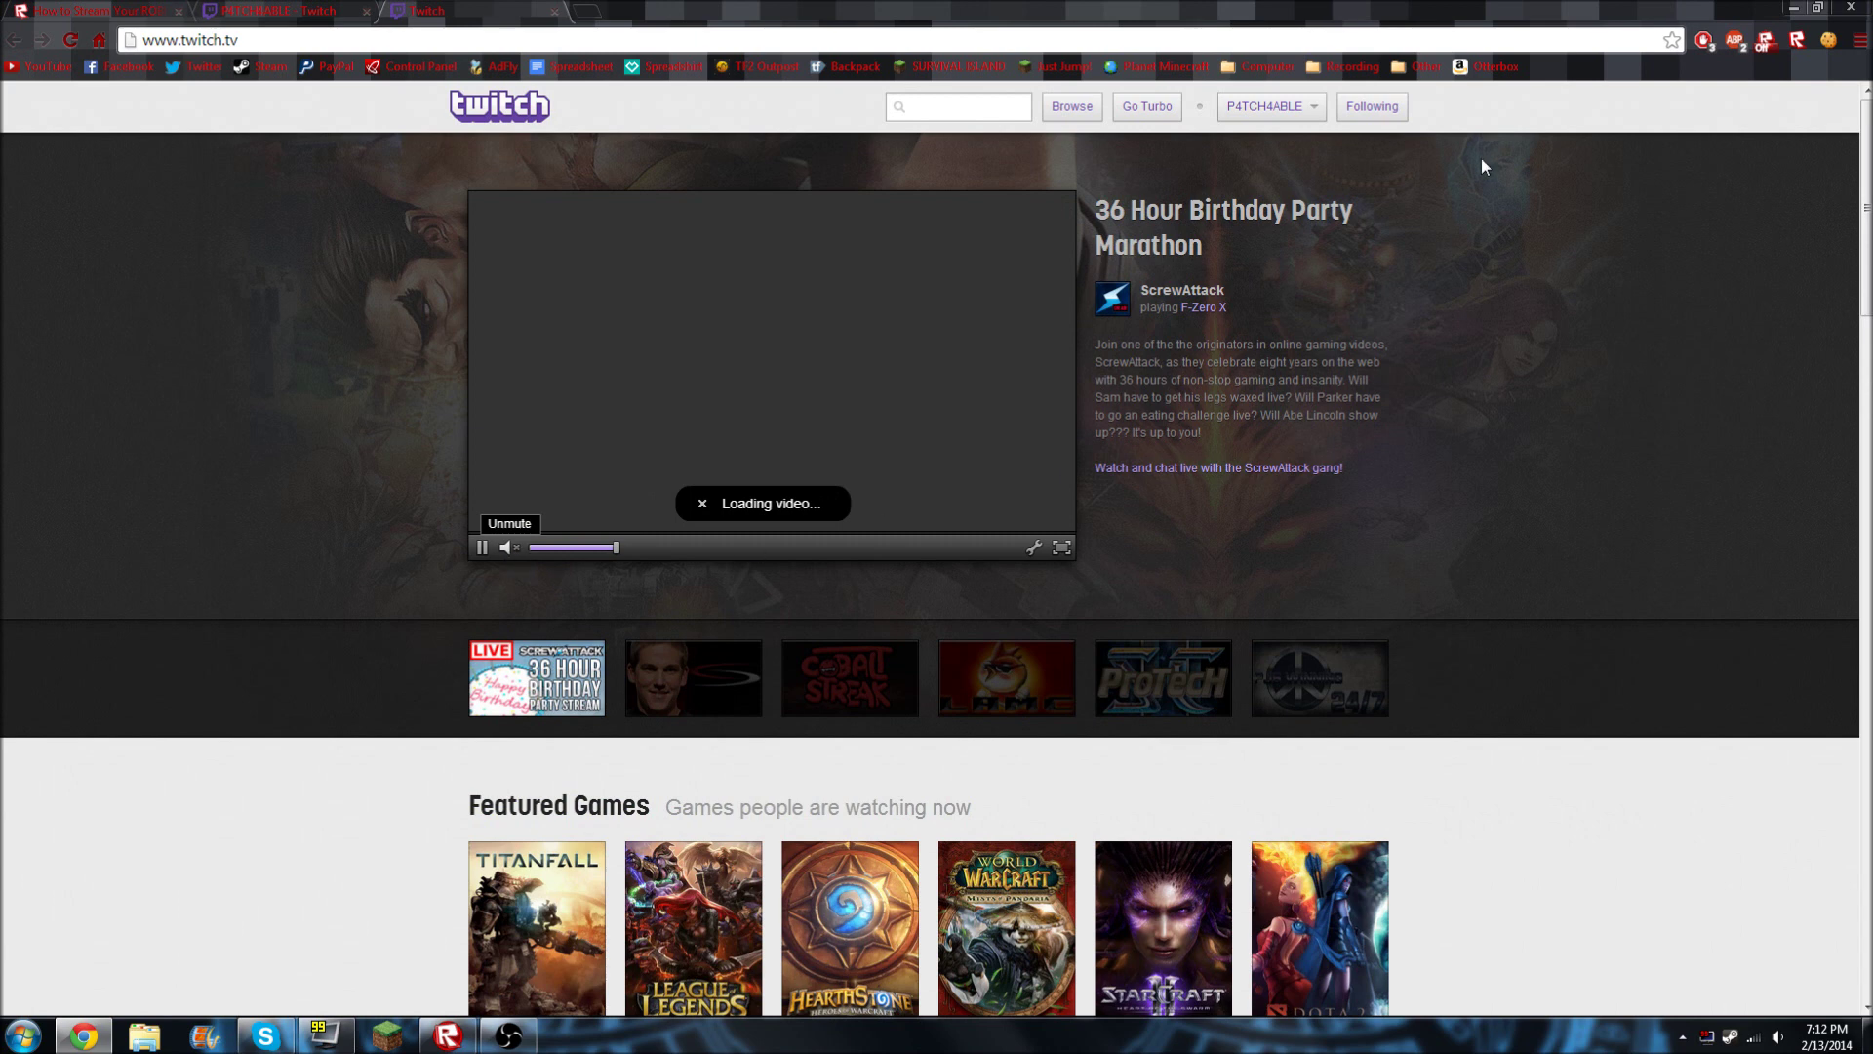
Go to the channel Dashboard's Stream Key tab via the account dropdown
{"action": "left_click", "coordinate": [1300, 111]}
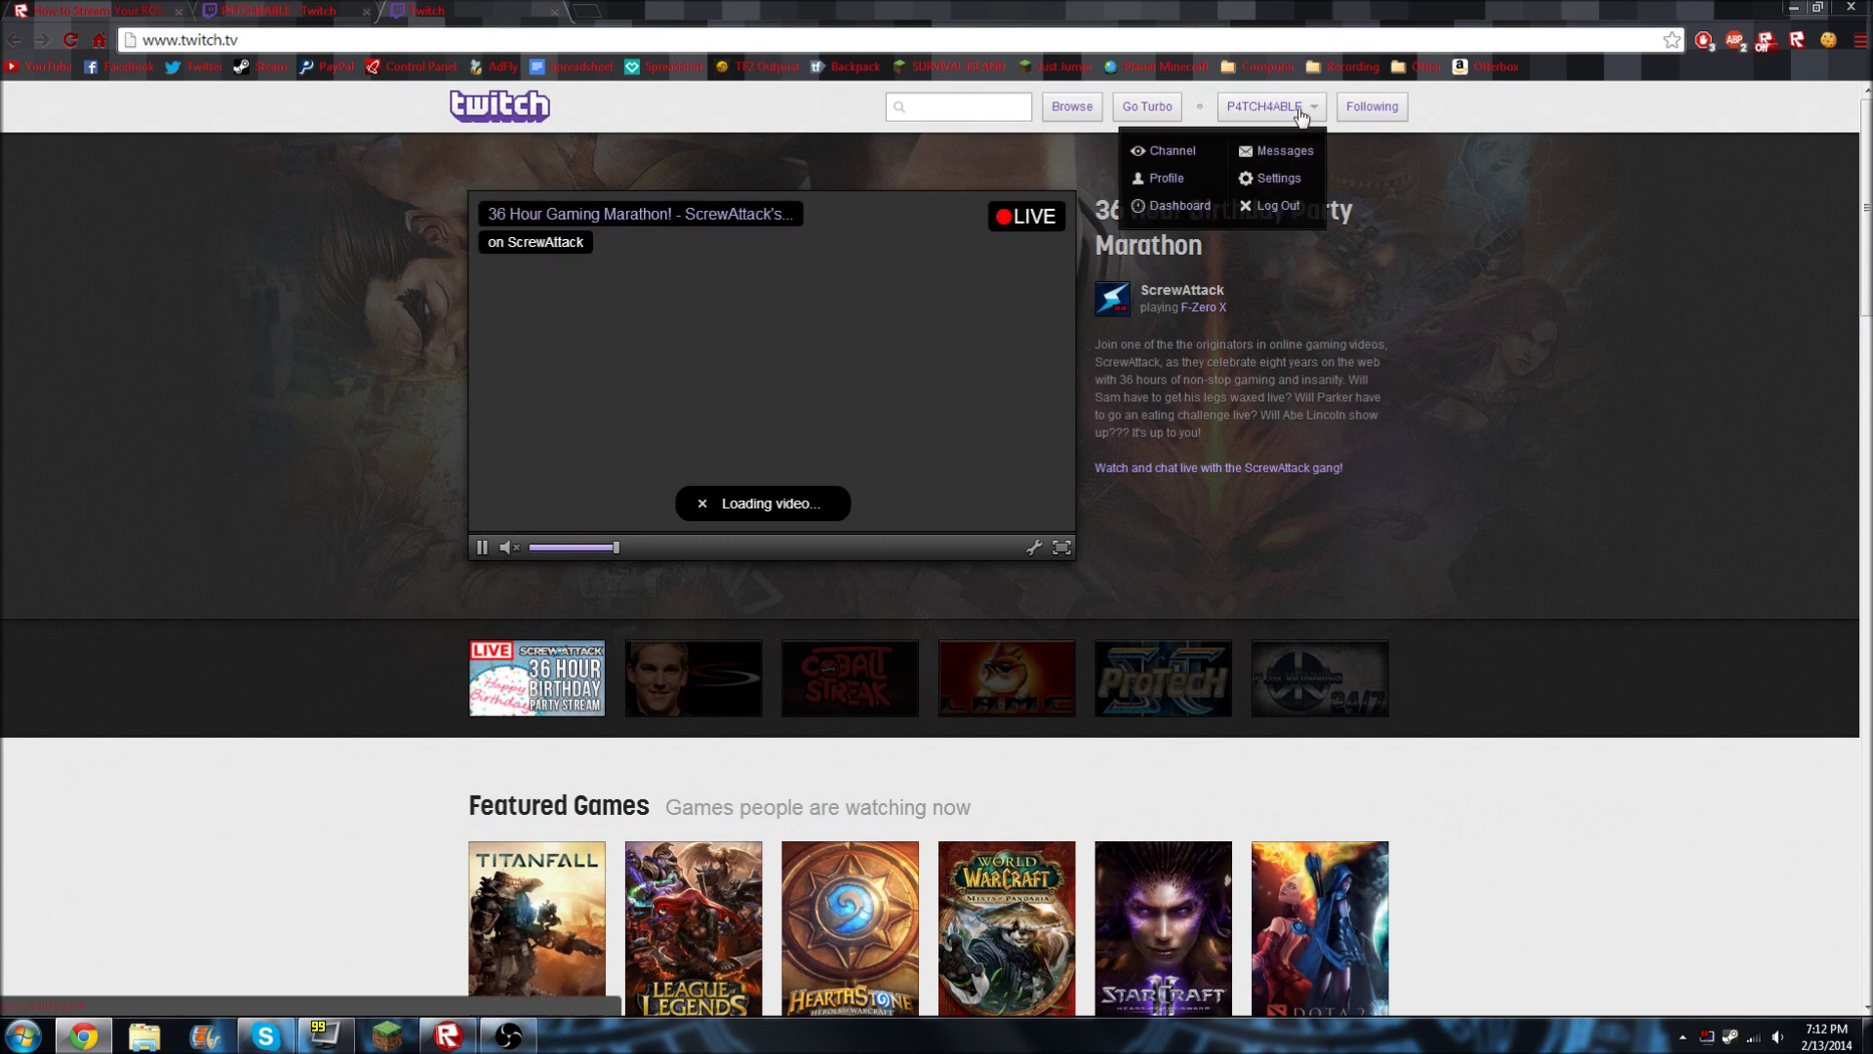
{"action": "left_click", "coordinate": [1170, 207]}
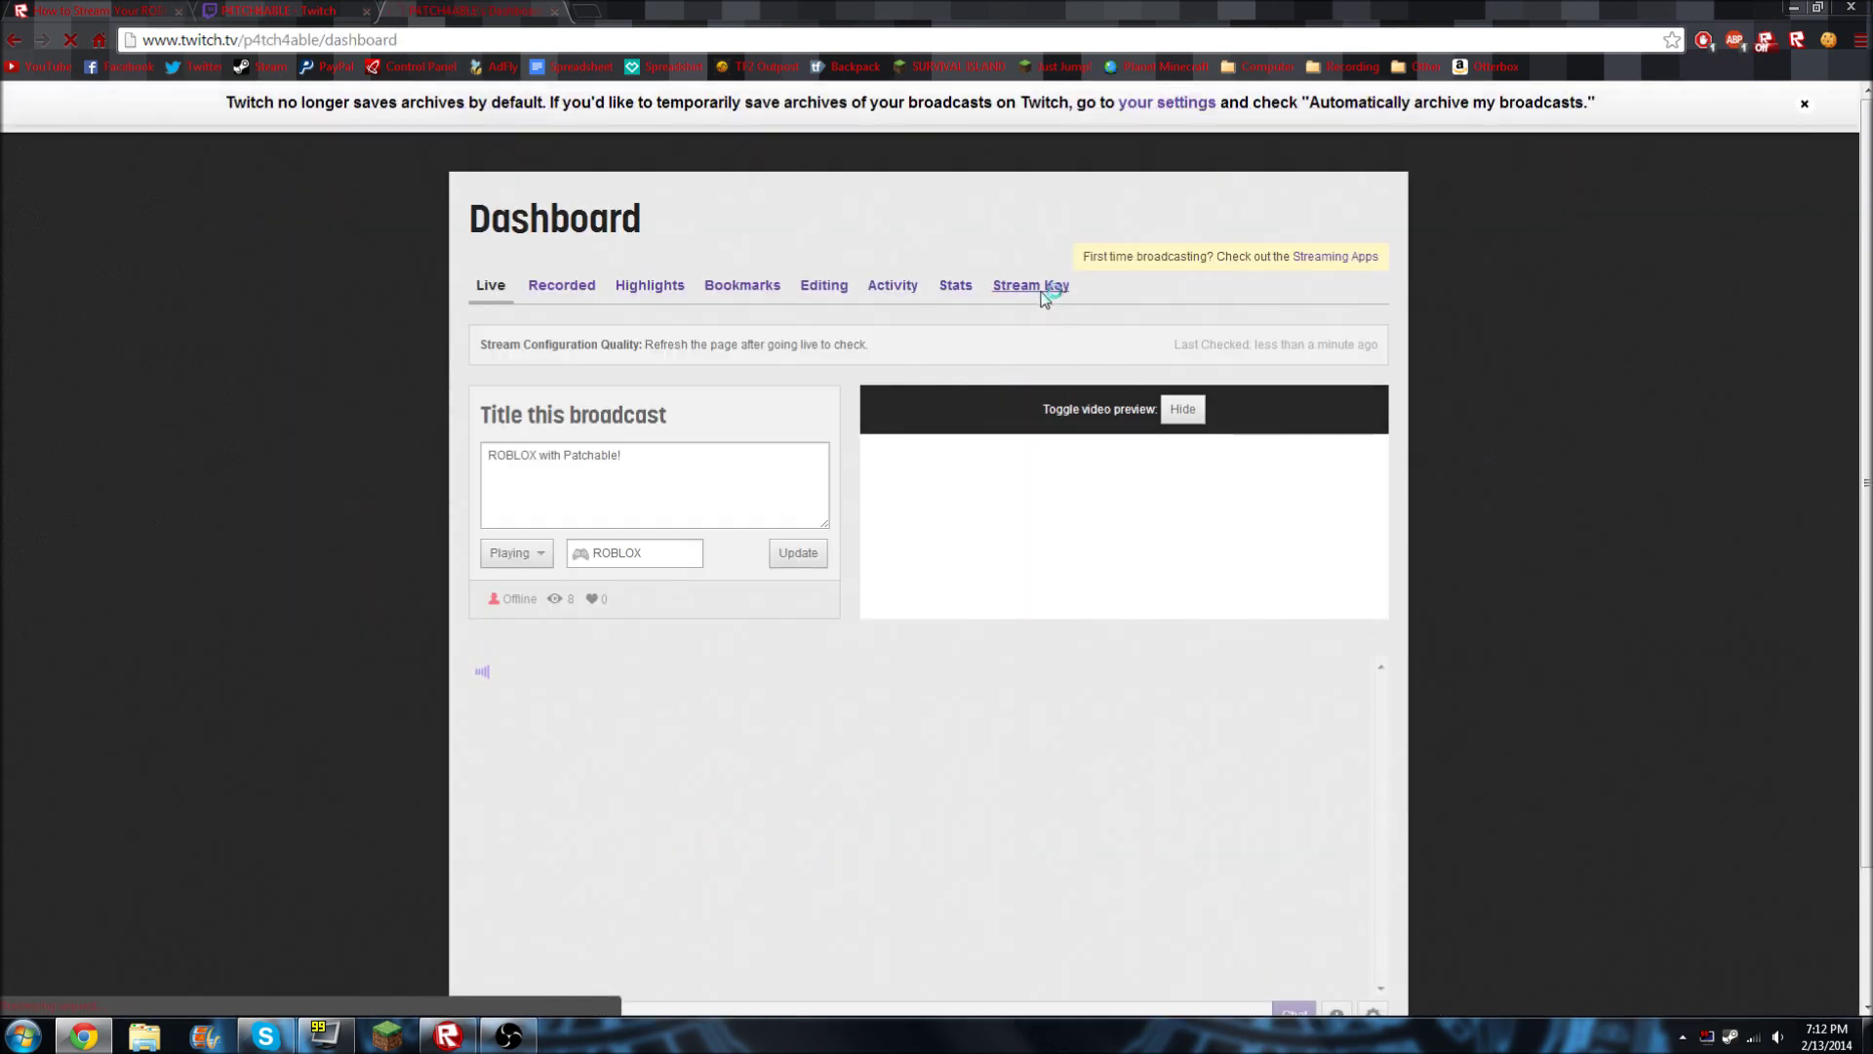
{"action": "left_click", "coordinate": [1042, 289]}
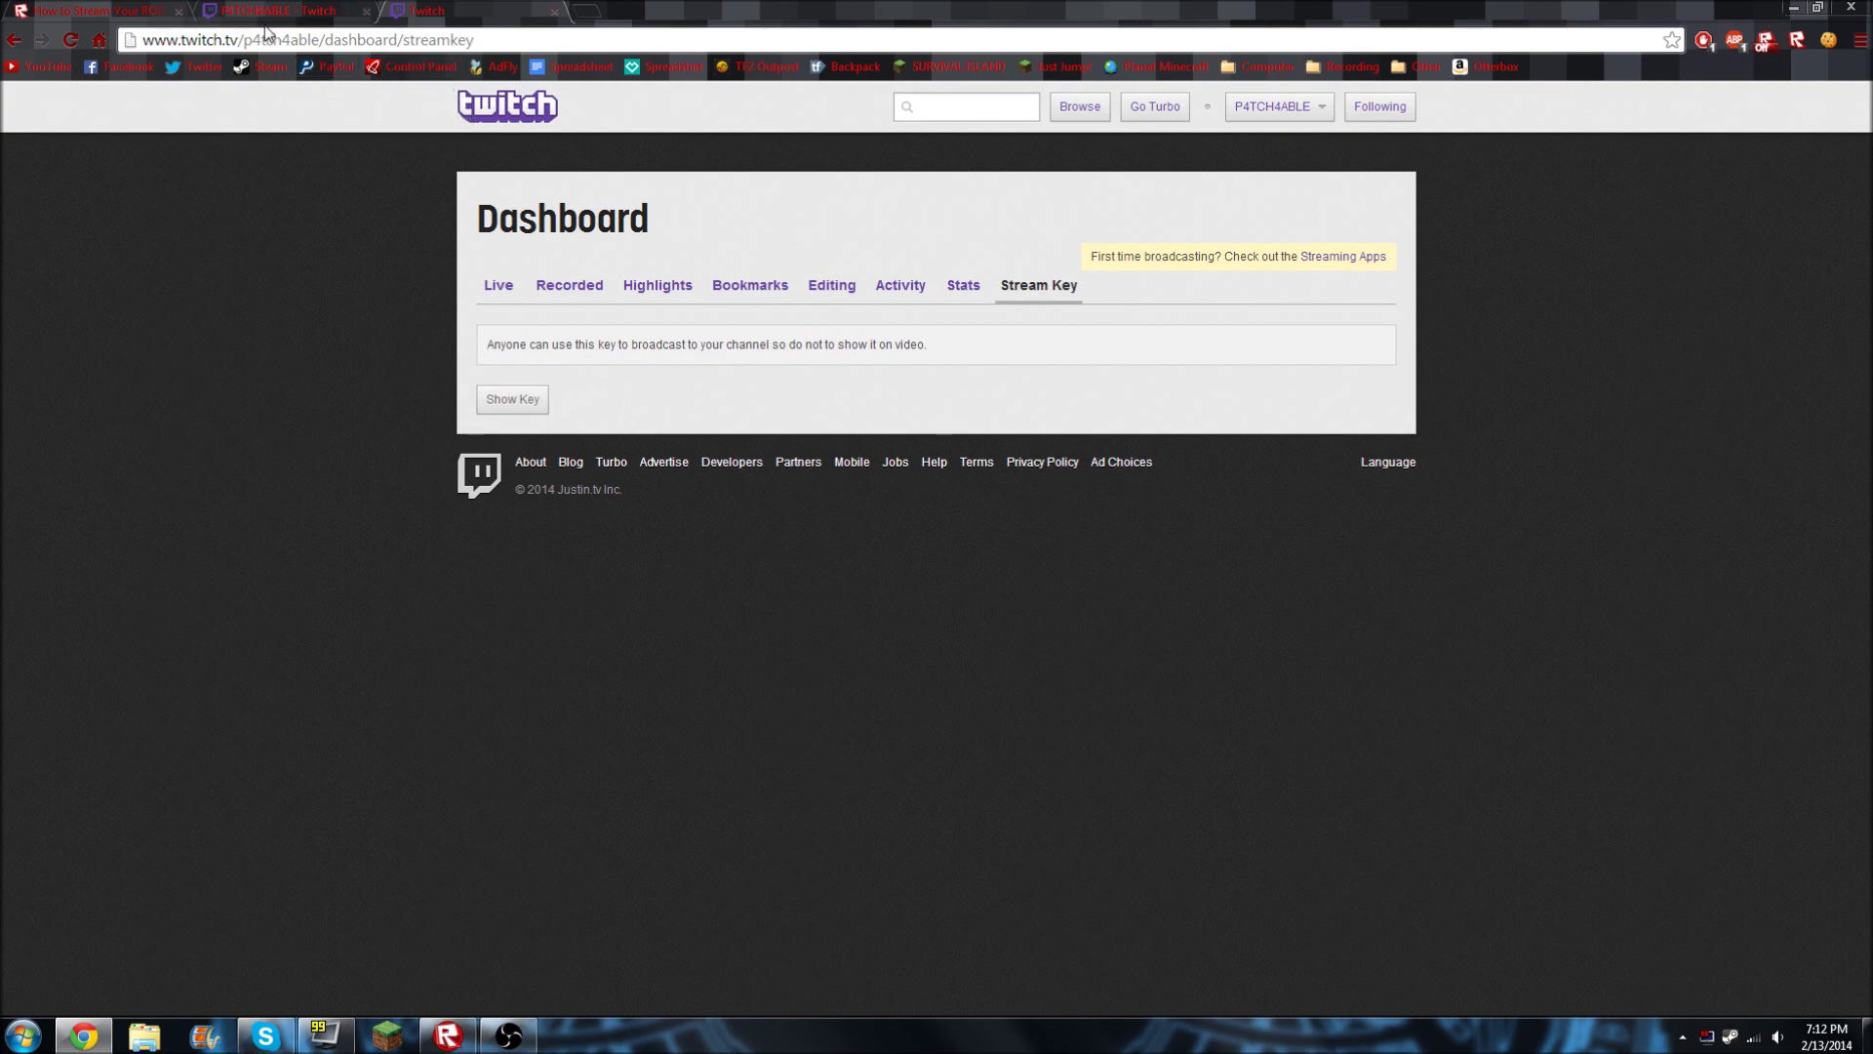
Delete the existing ROBLOX scene in OBS
{"action": "left_click", "coordinate": [509, 1034]}
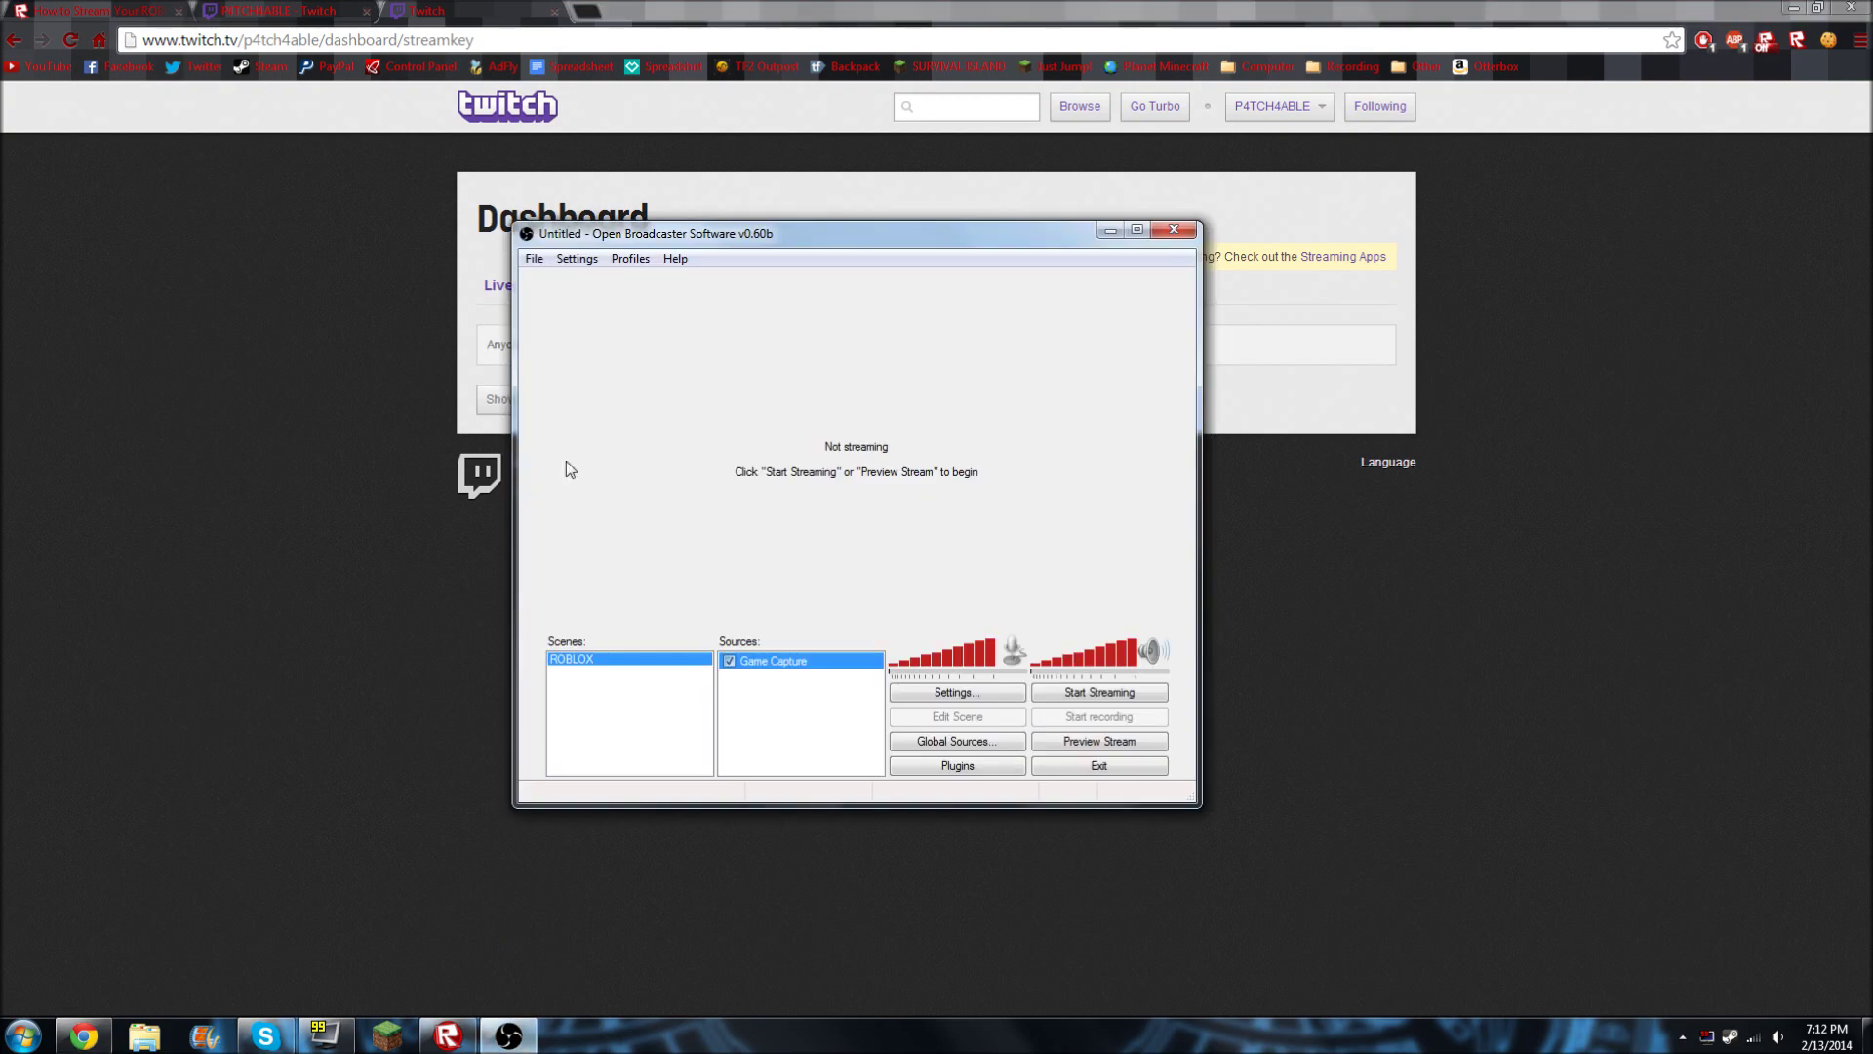
{"action": "right_click", "coordinate": [606, 666]}
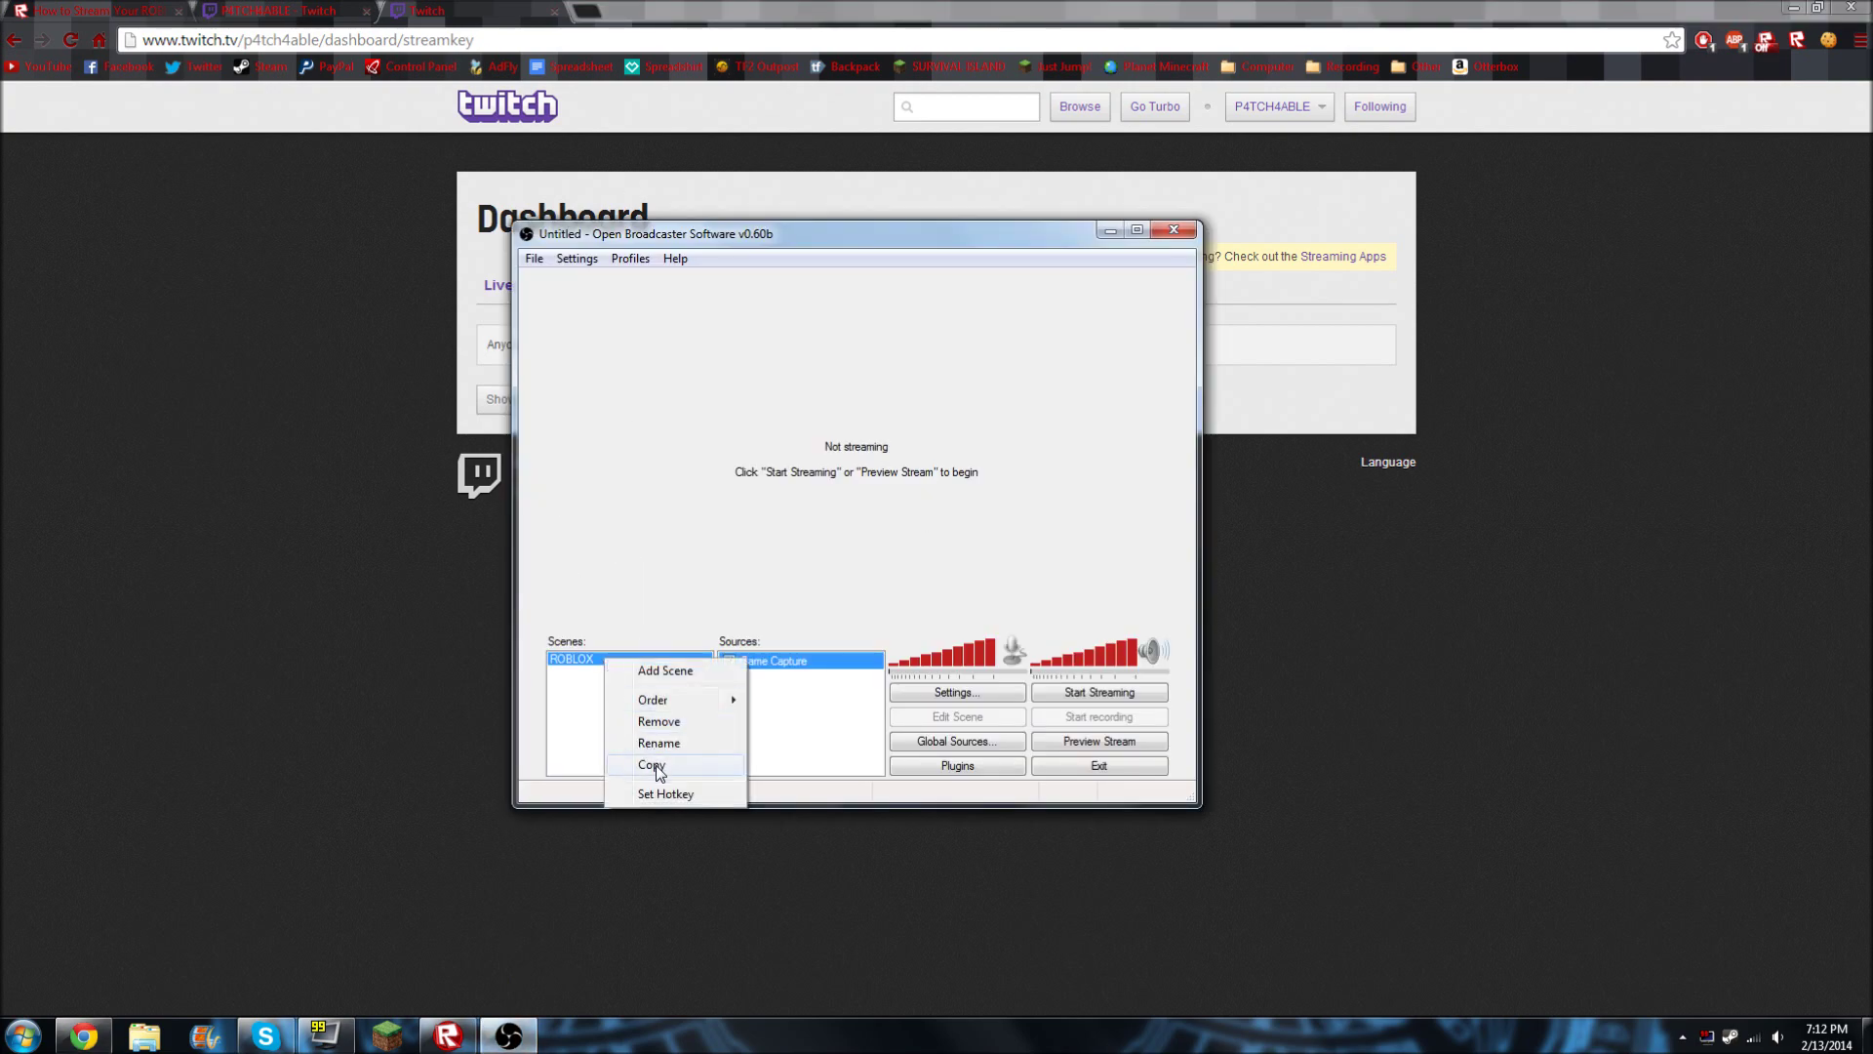
{"action": "left_click", "coordinate": [663, 723]}
{"action": "left_click", "coordinate": [969, 580]}
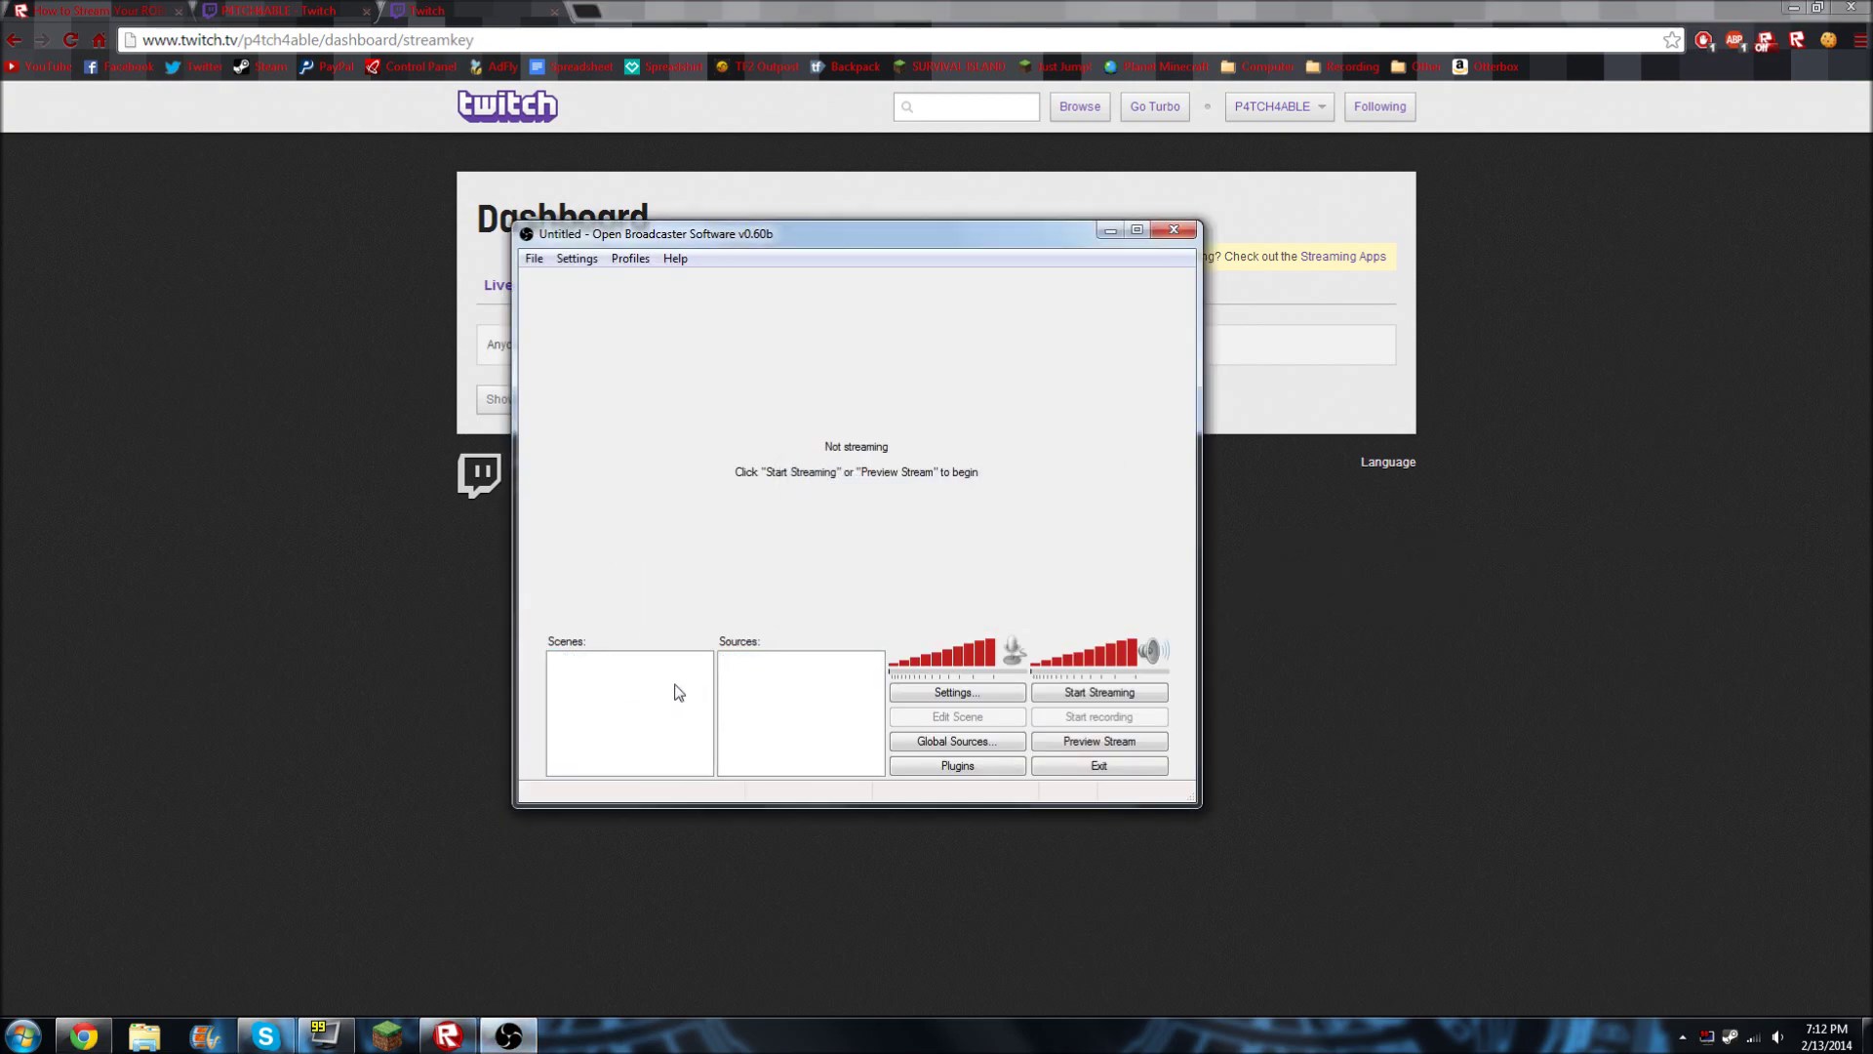
Add a new empty scene named ROBLOX
{"action": "right_click", "coordinate": [636, 678]}
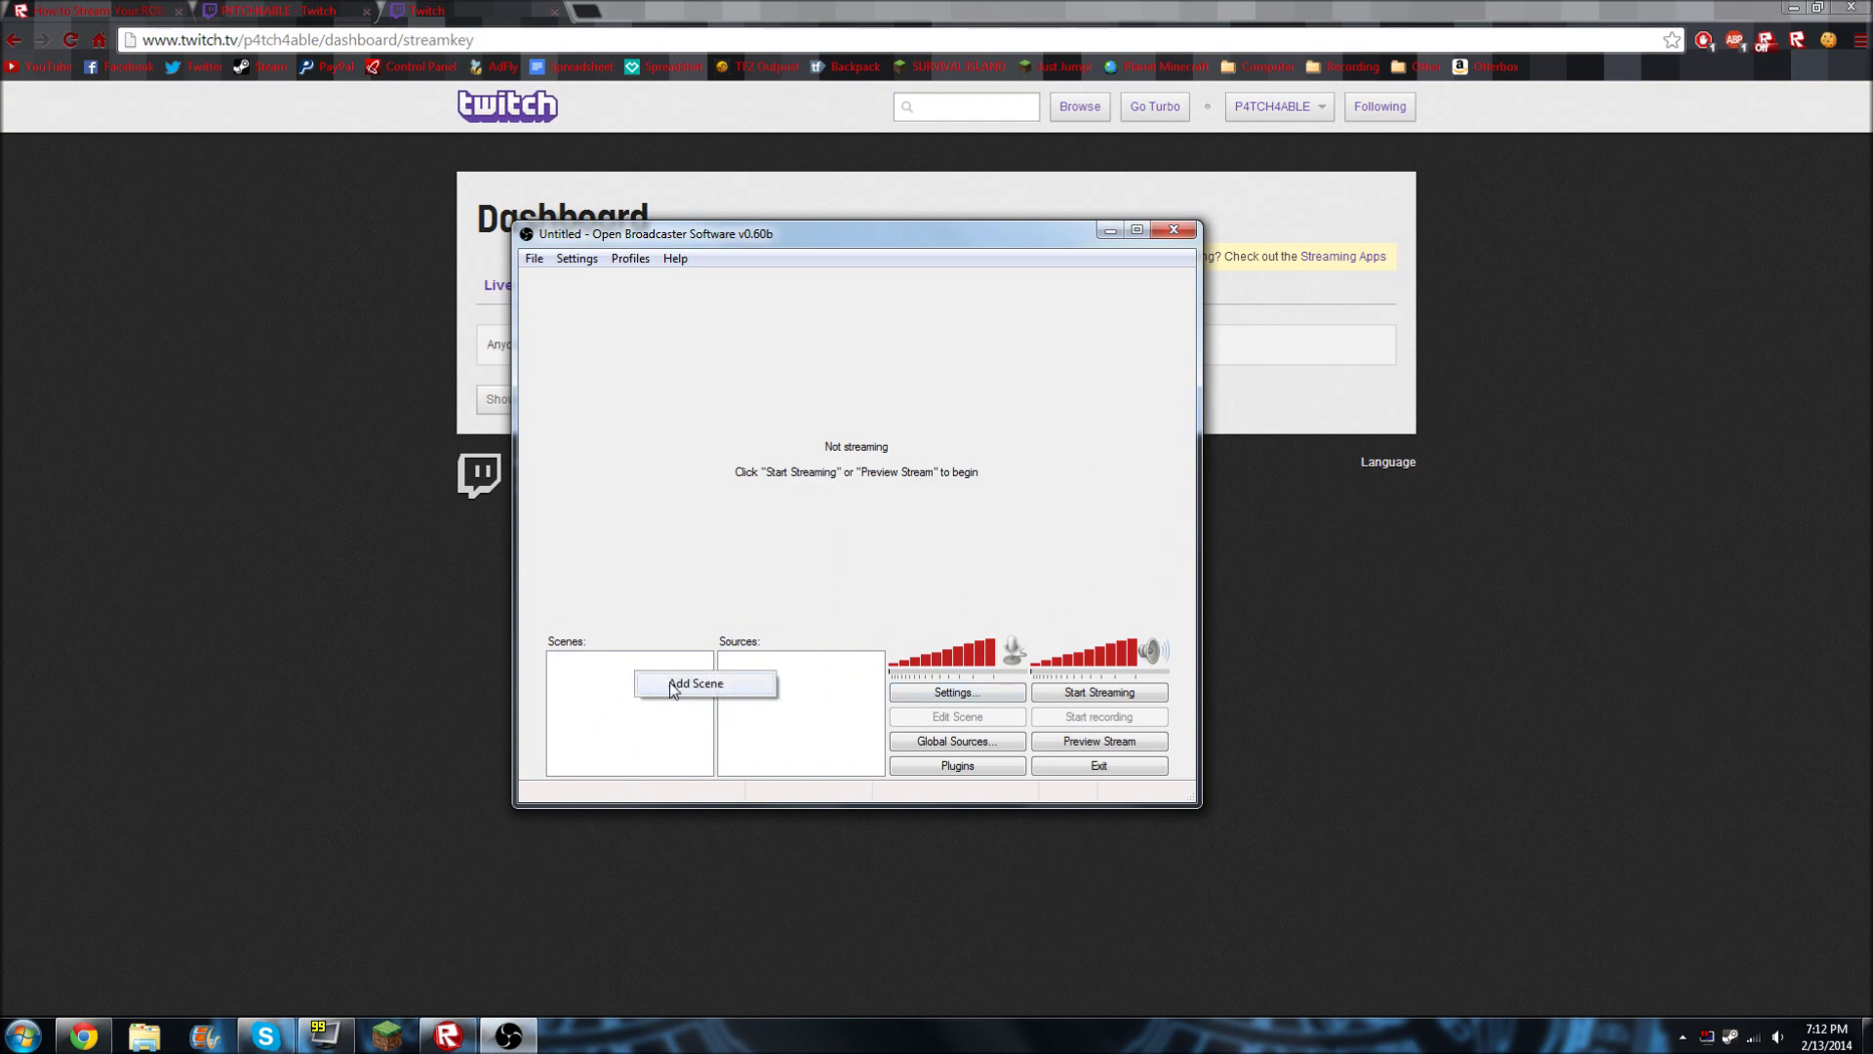
{"action": "left_click", "coordinate": [676, 694]}
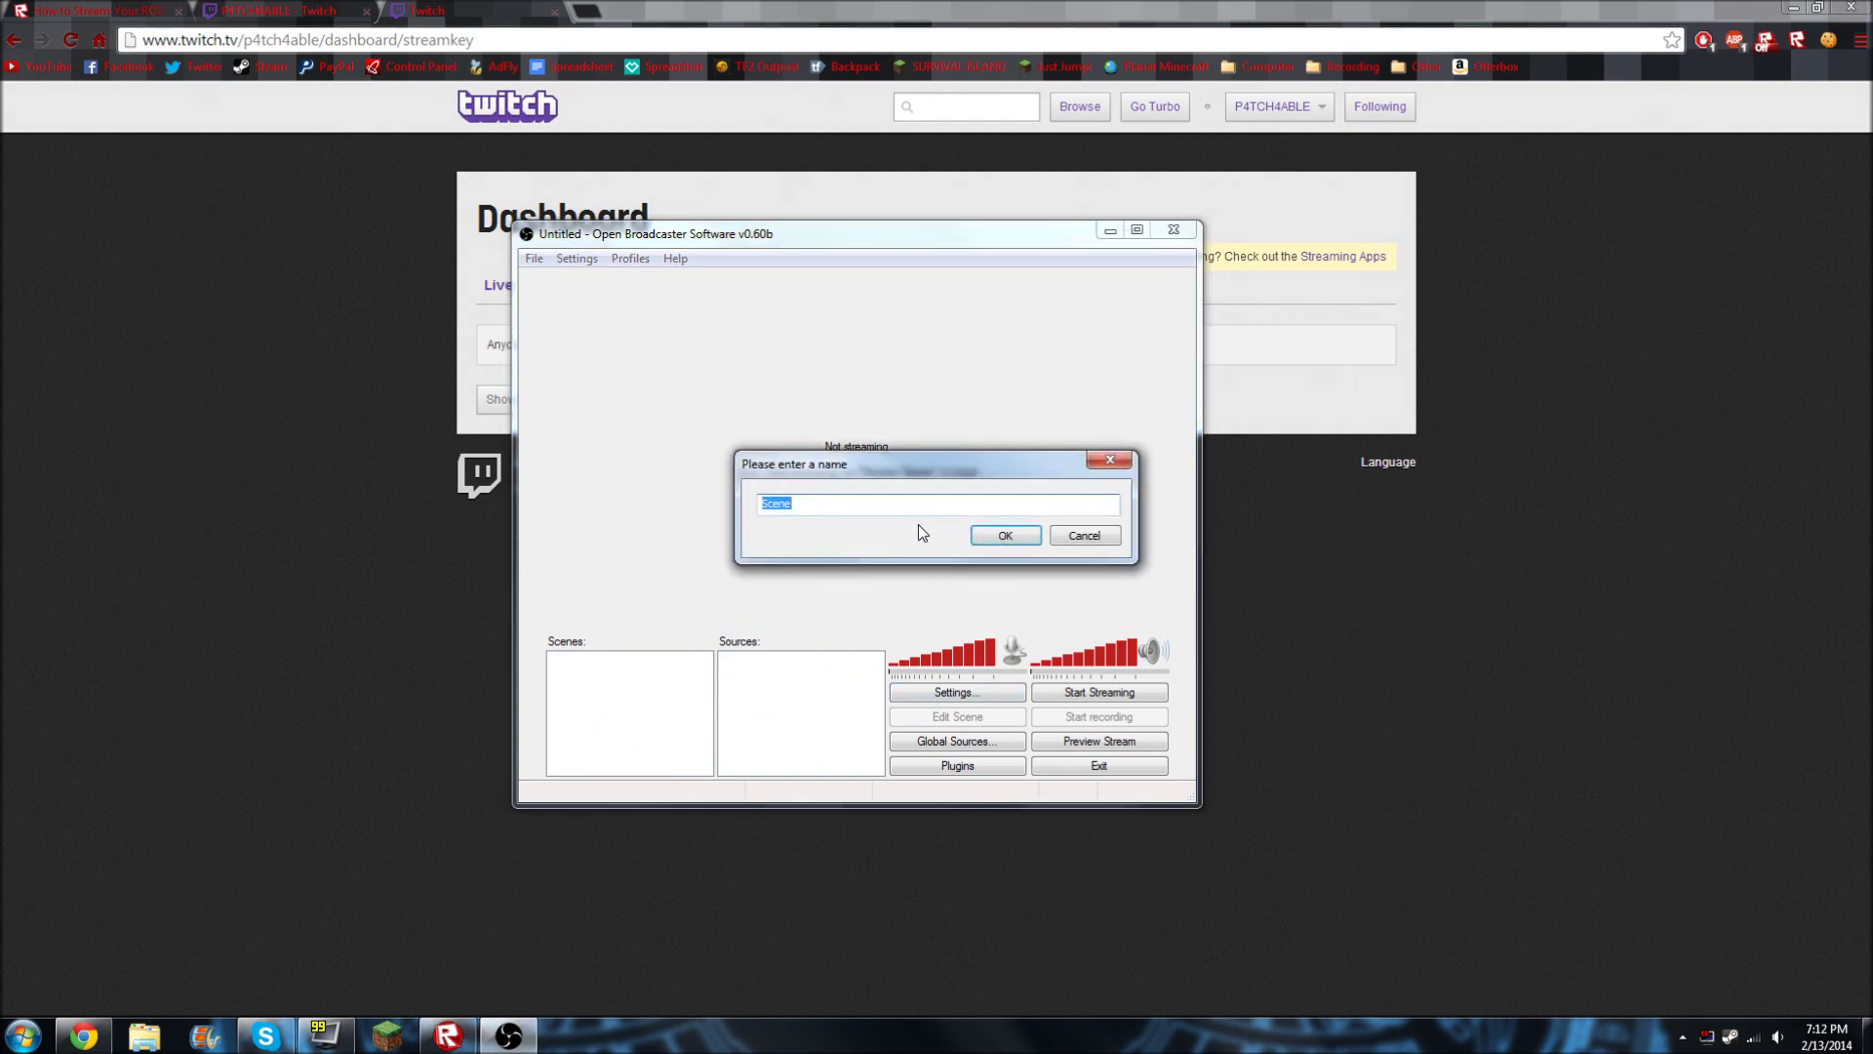
{"action": "type", "text": "ROBLOX"}
{"action": "key", "text": "Return"}
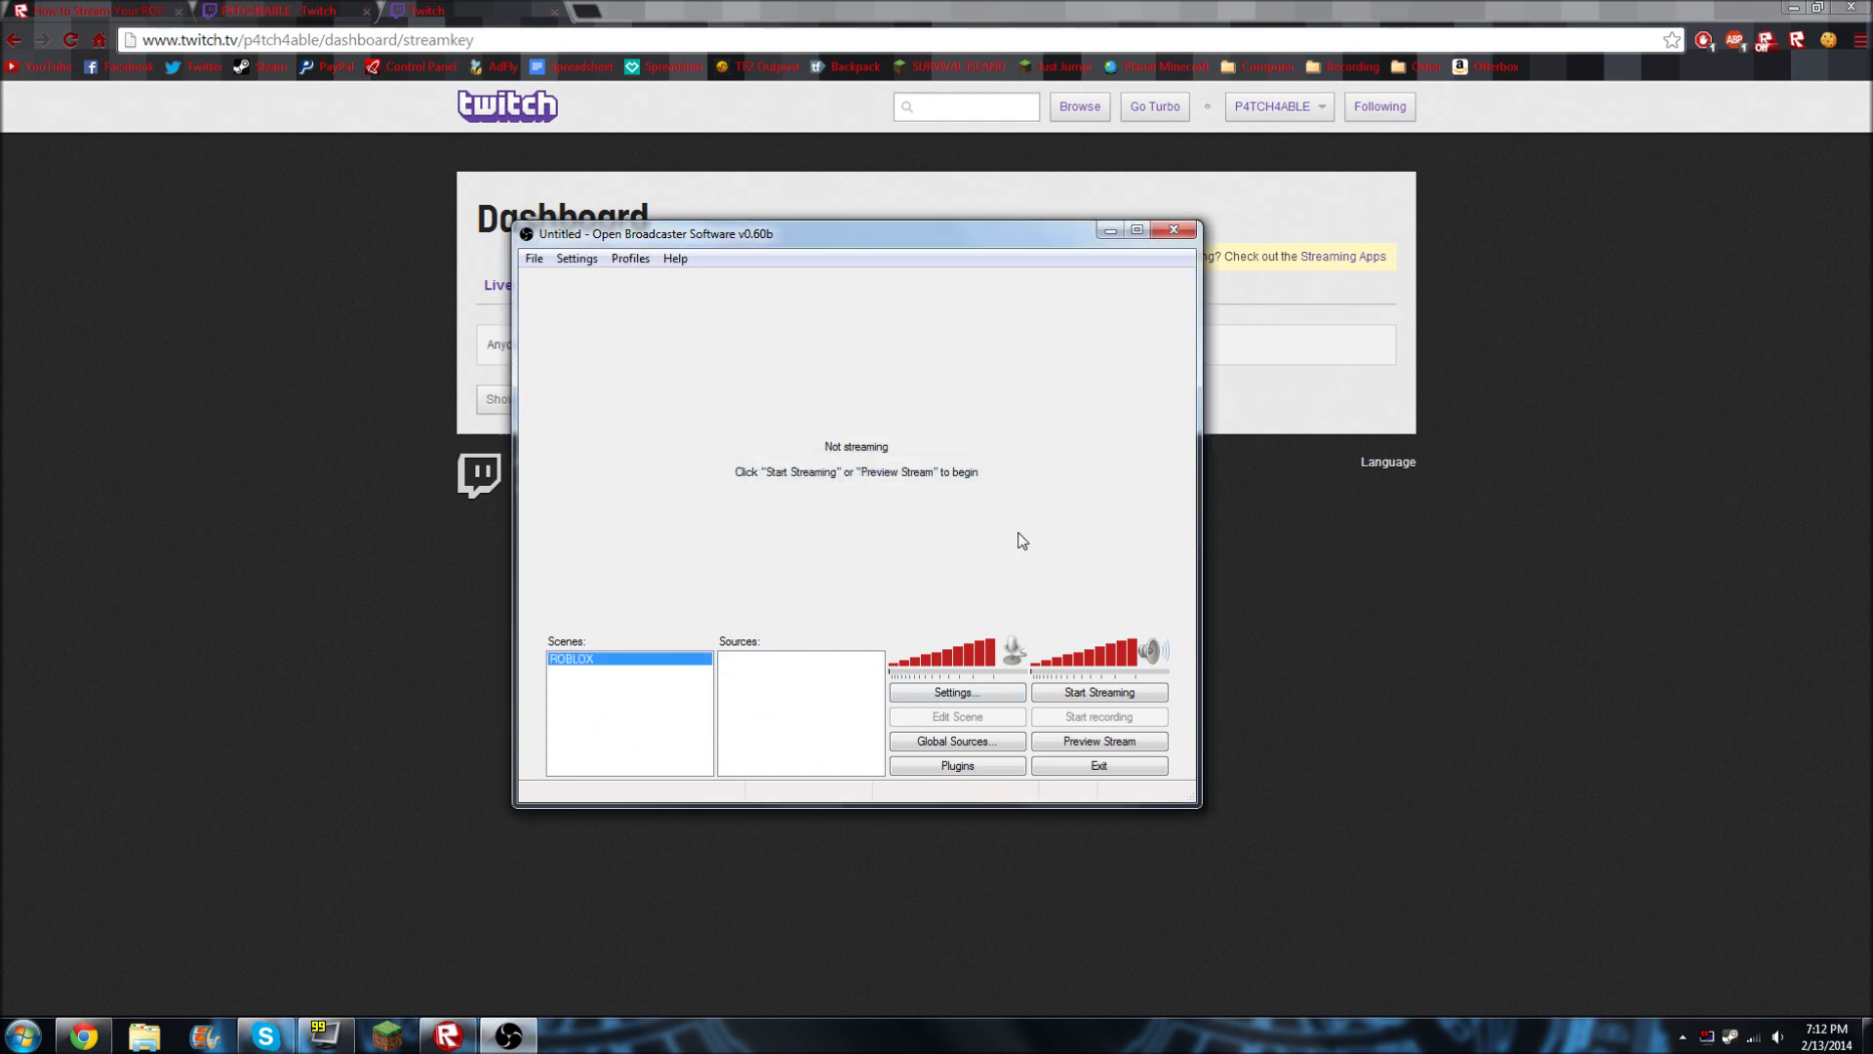
Add a Game Capture source named ROBLOX
{"action": "right_click", "coordinate": [823, 701]}
{"action": "mouse_move", "coordinate": [868, 705]}
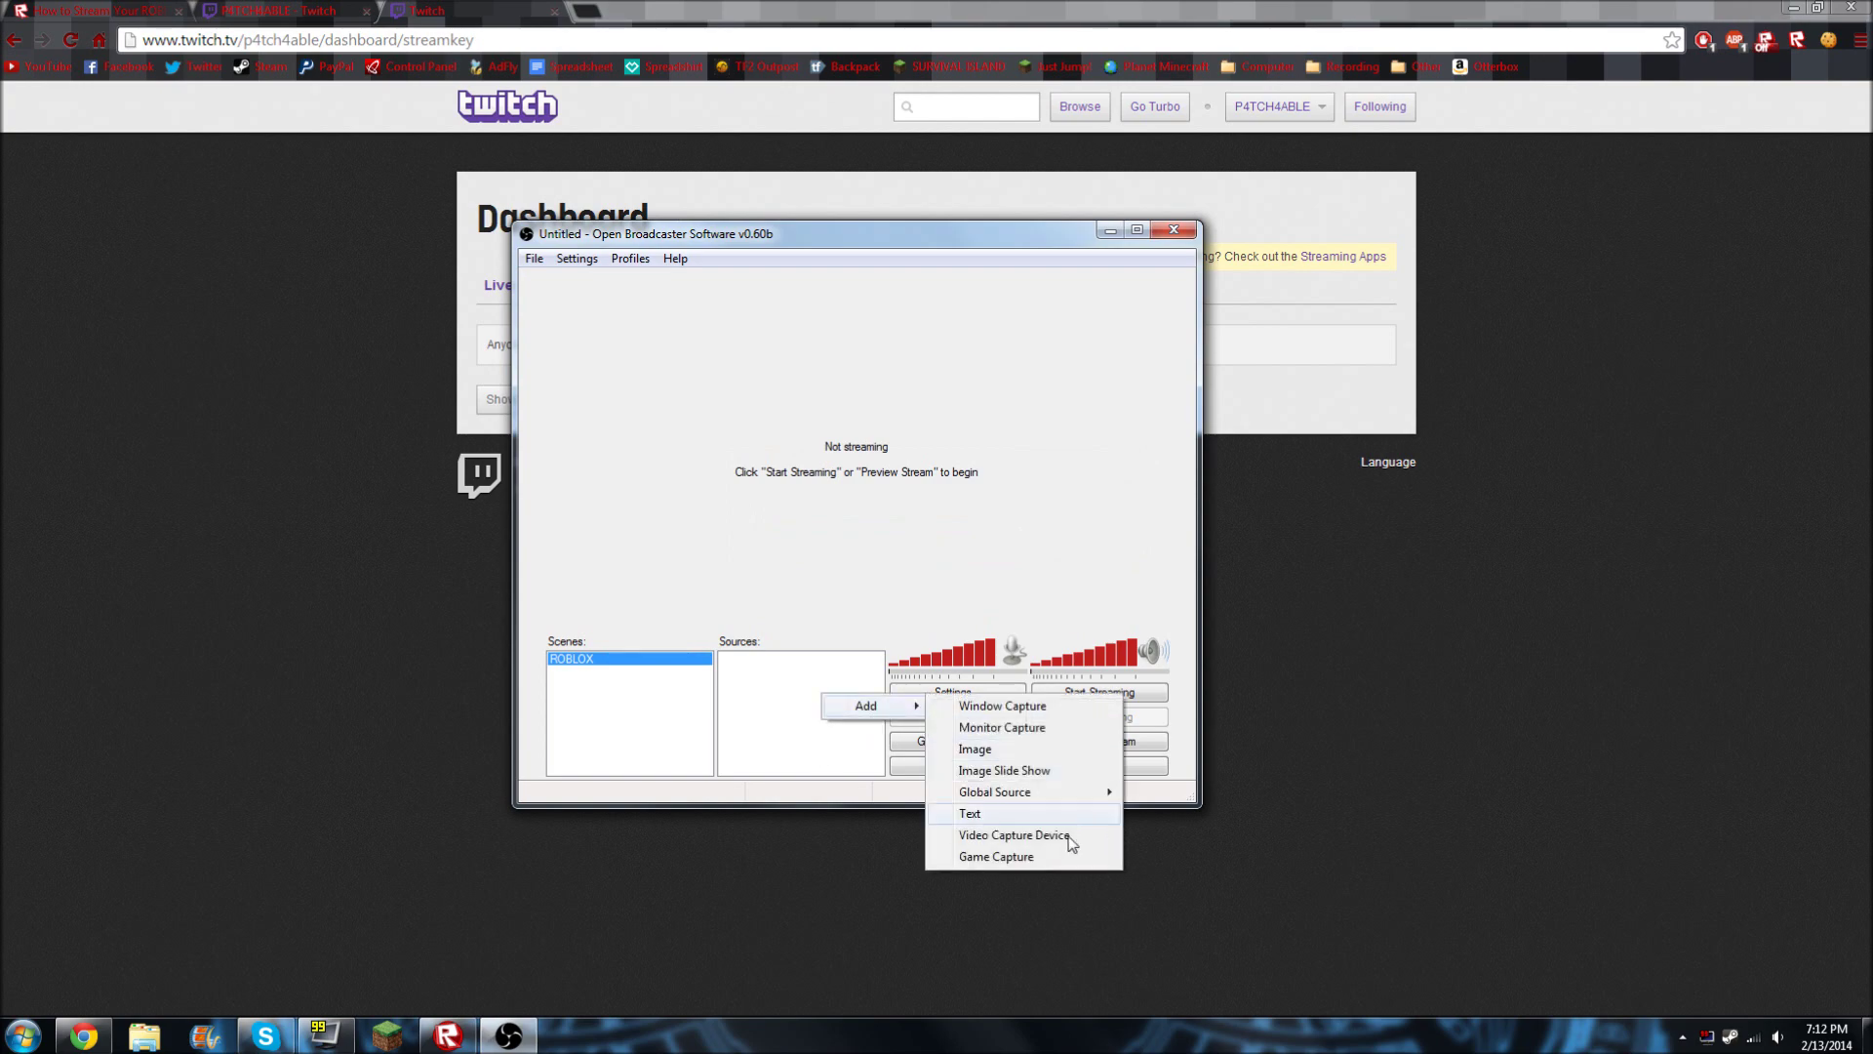
{"action": "left_click", "coordinate": [1019, 857]}
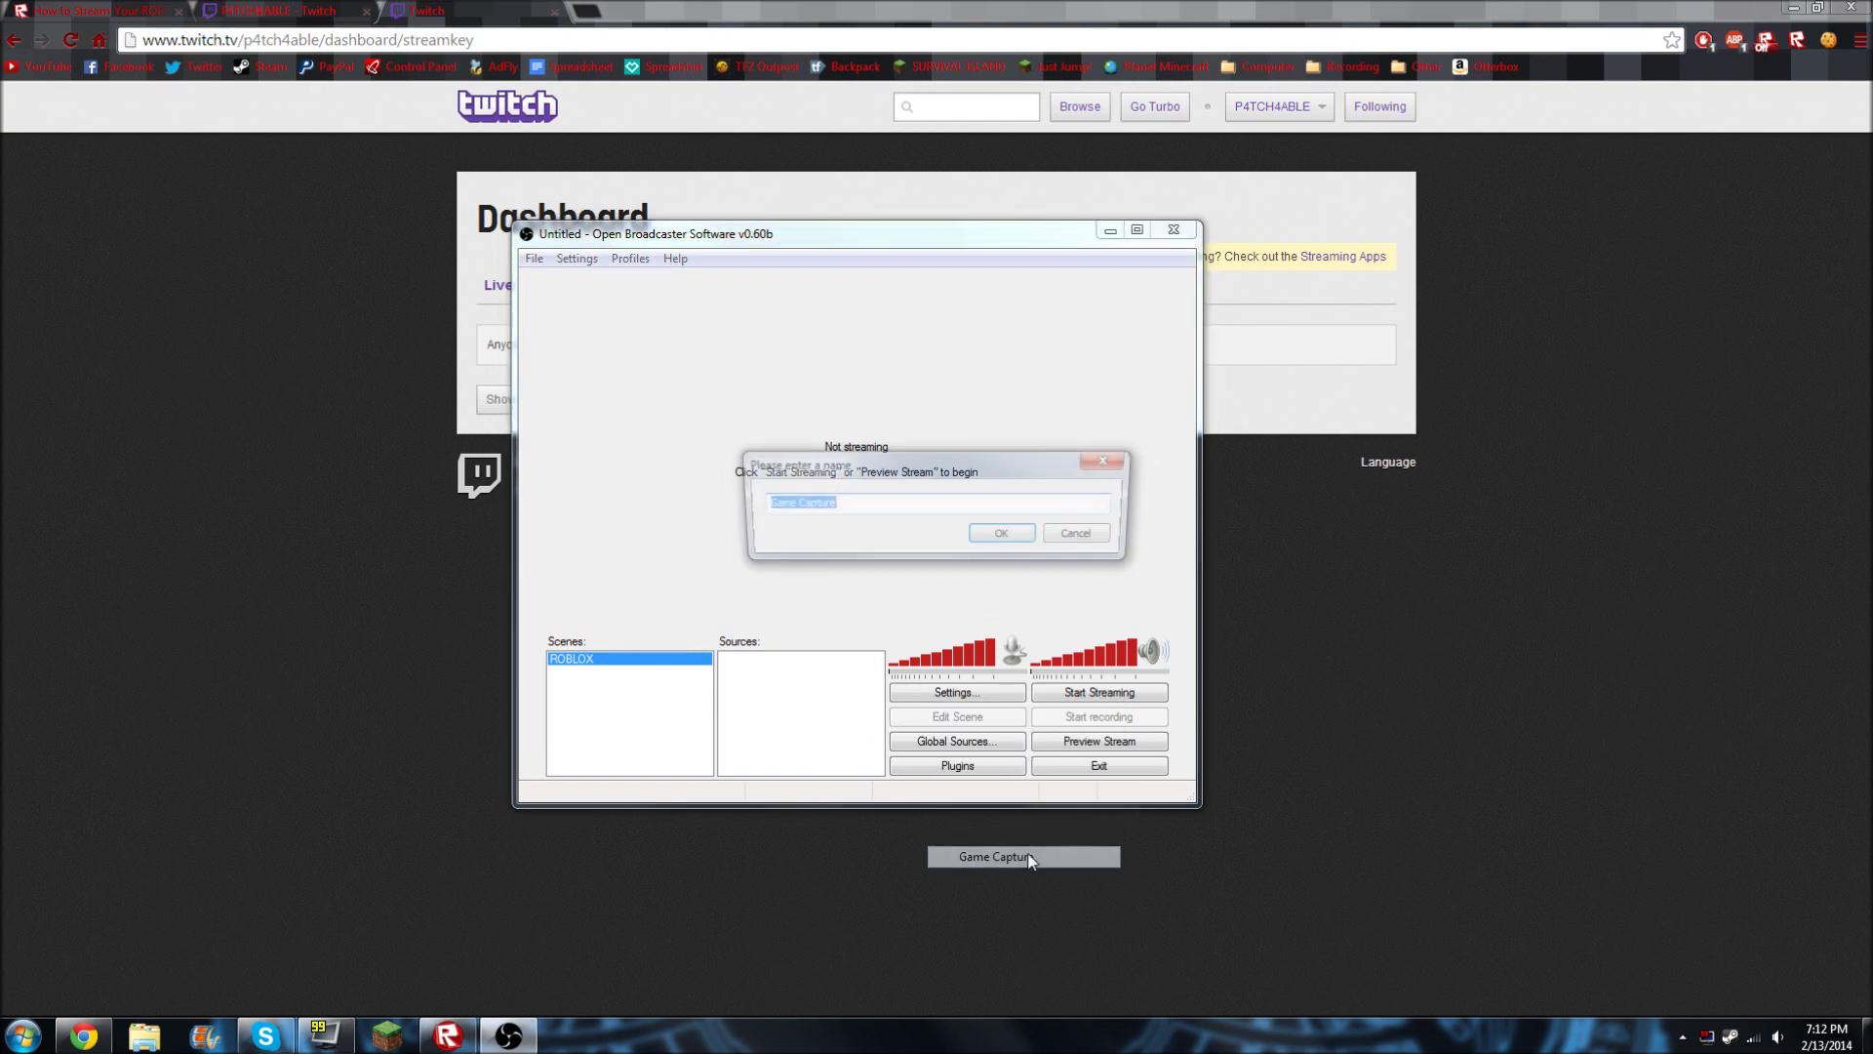
{"action": "type", "text": "ROBLOX"}
{"action": "key", "text": "Return"}
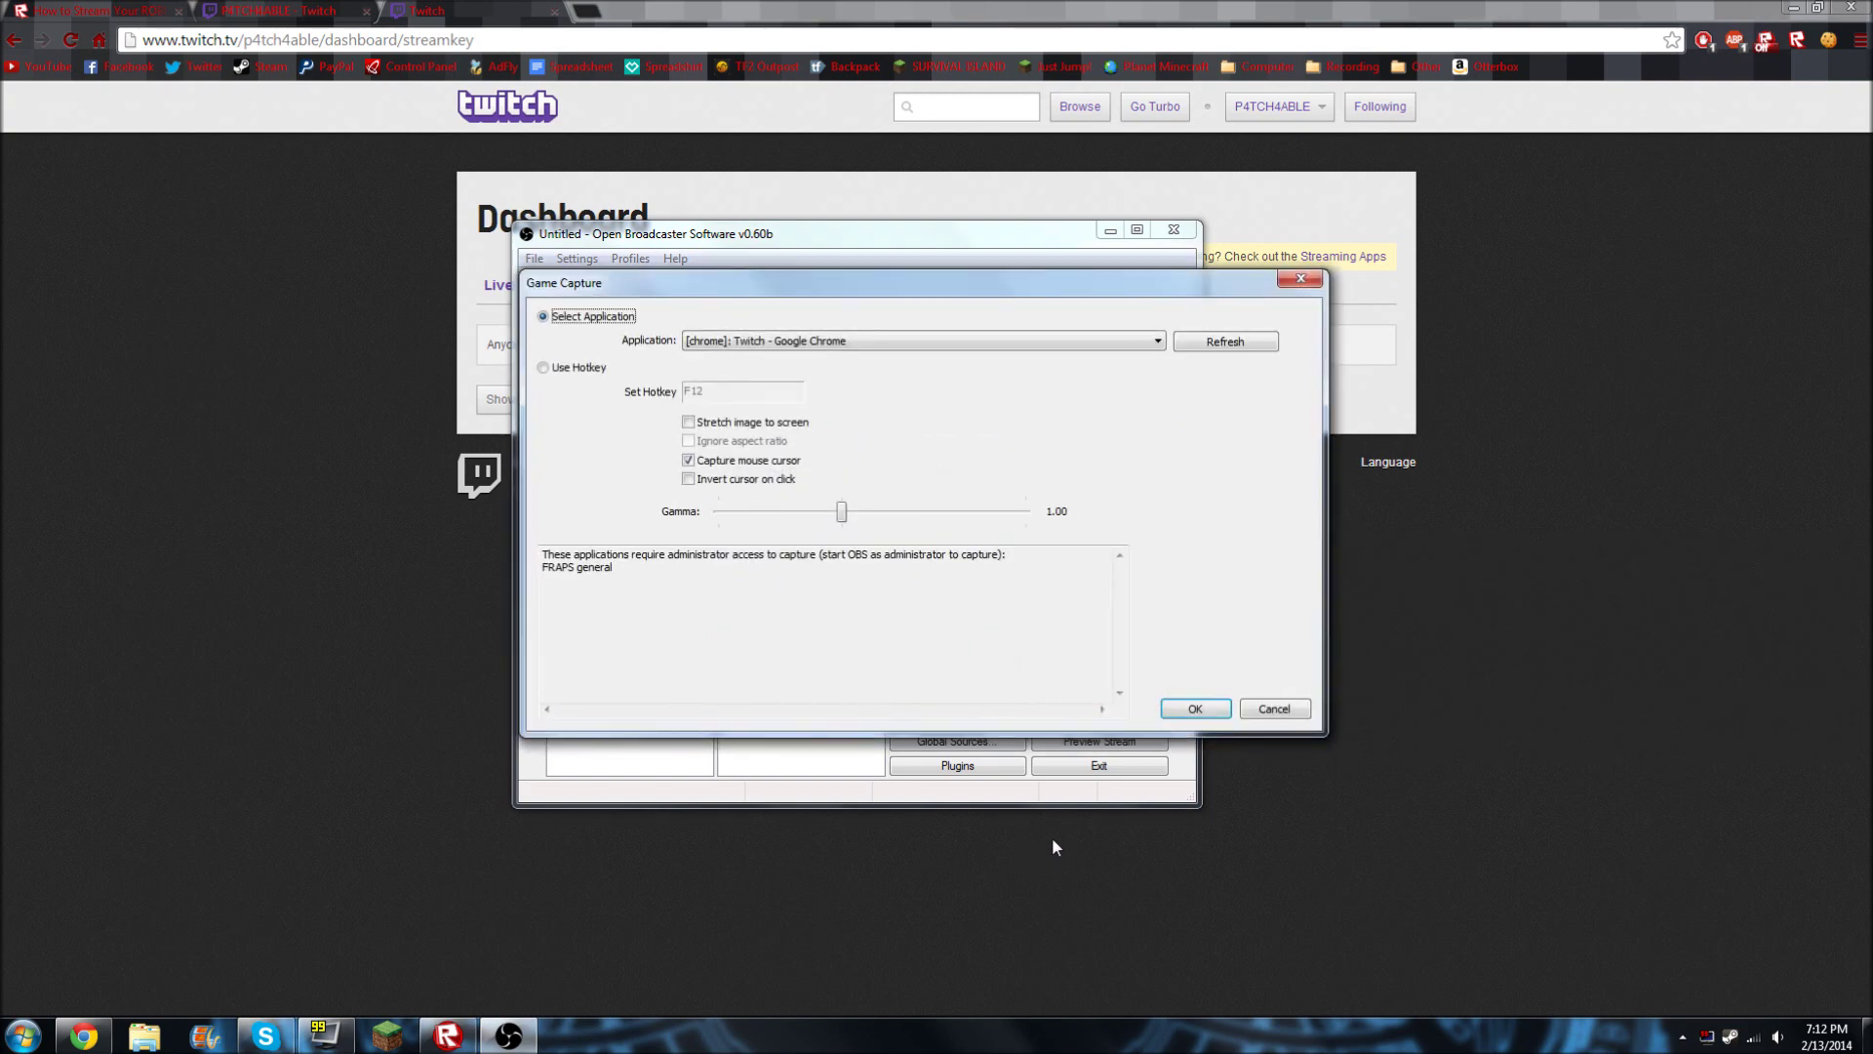
Set it to capture [RobloxPlayerBeta]: ROBLOX, then try starting the stream
{"action": "left_click", "coordinate": [864, 341]}
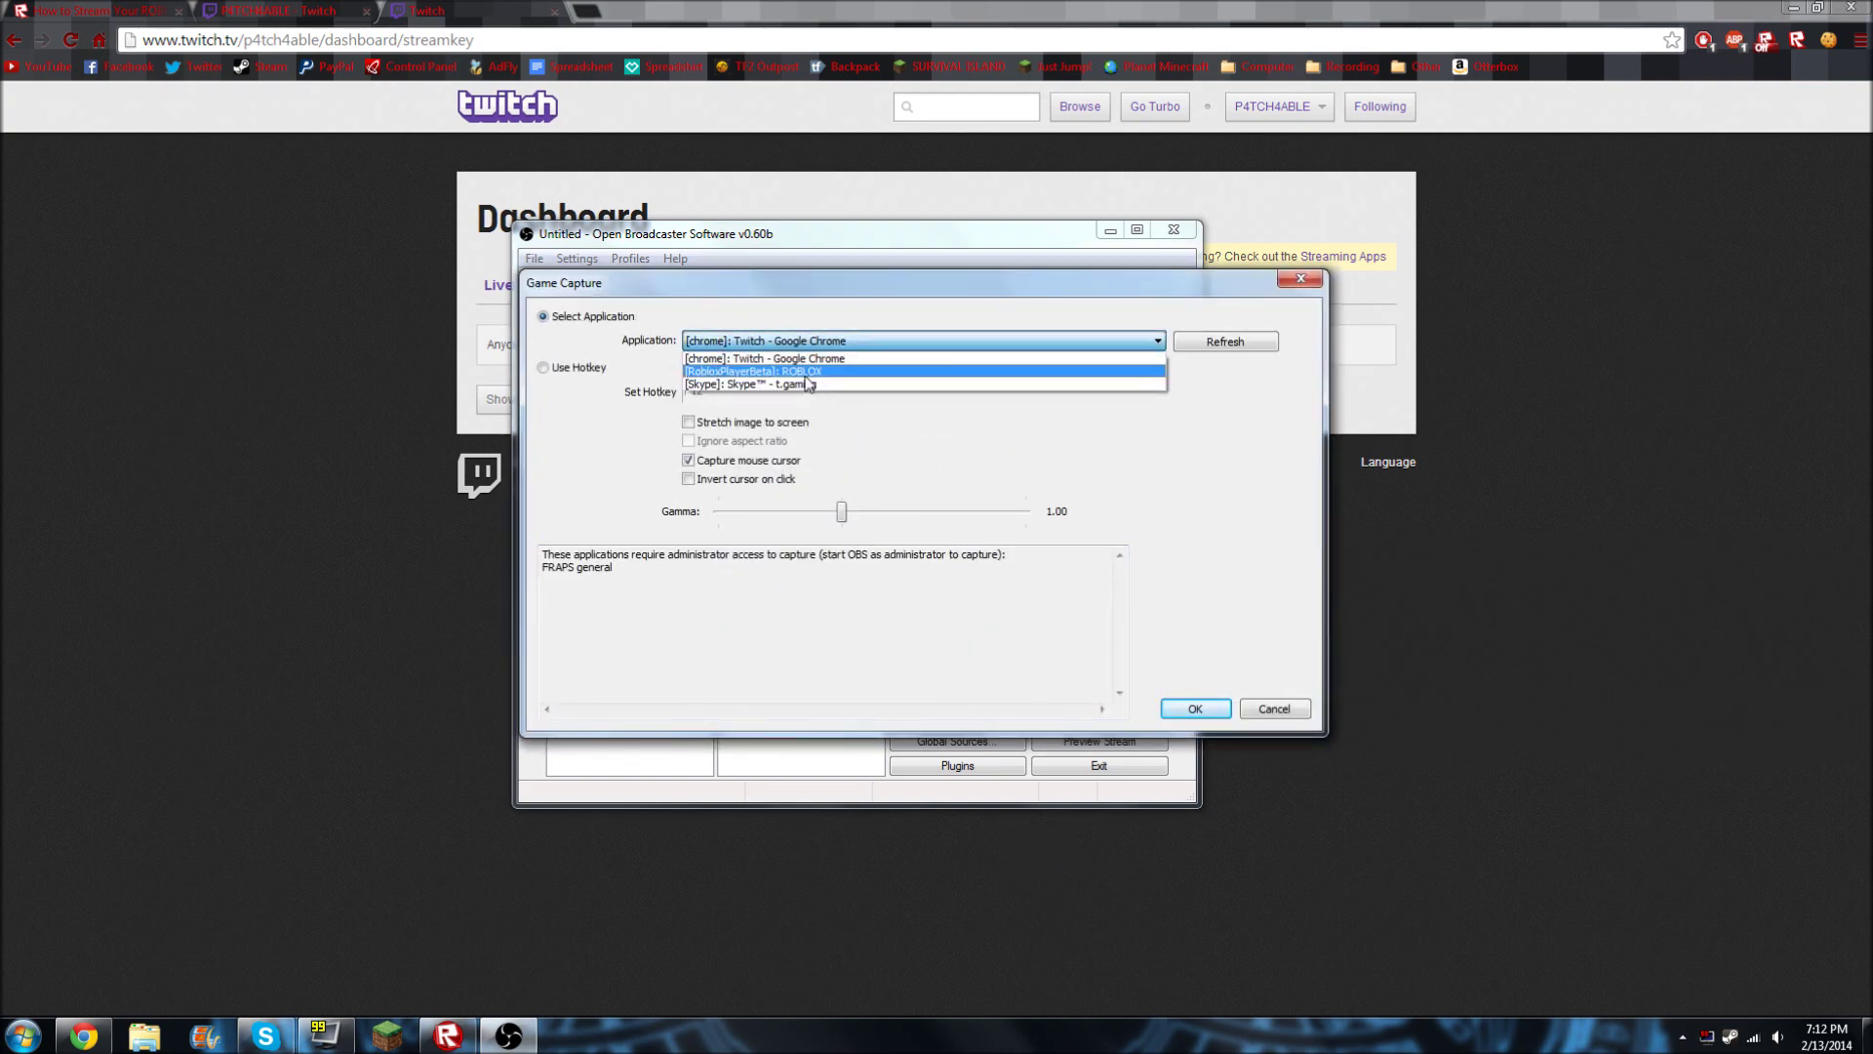
{"action": "left_click", "coordinate": [809, 384]}
{"action": "left_click", "coordinate": [1194, 708]}
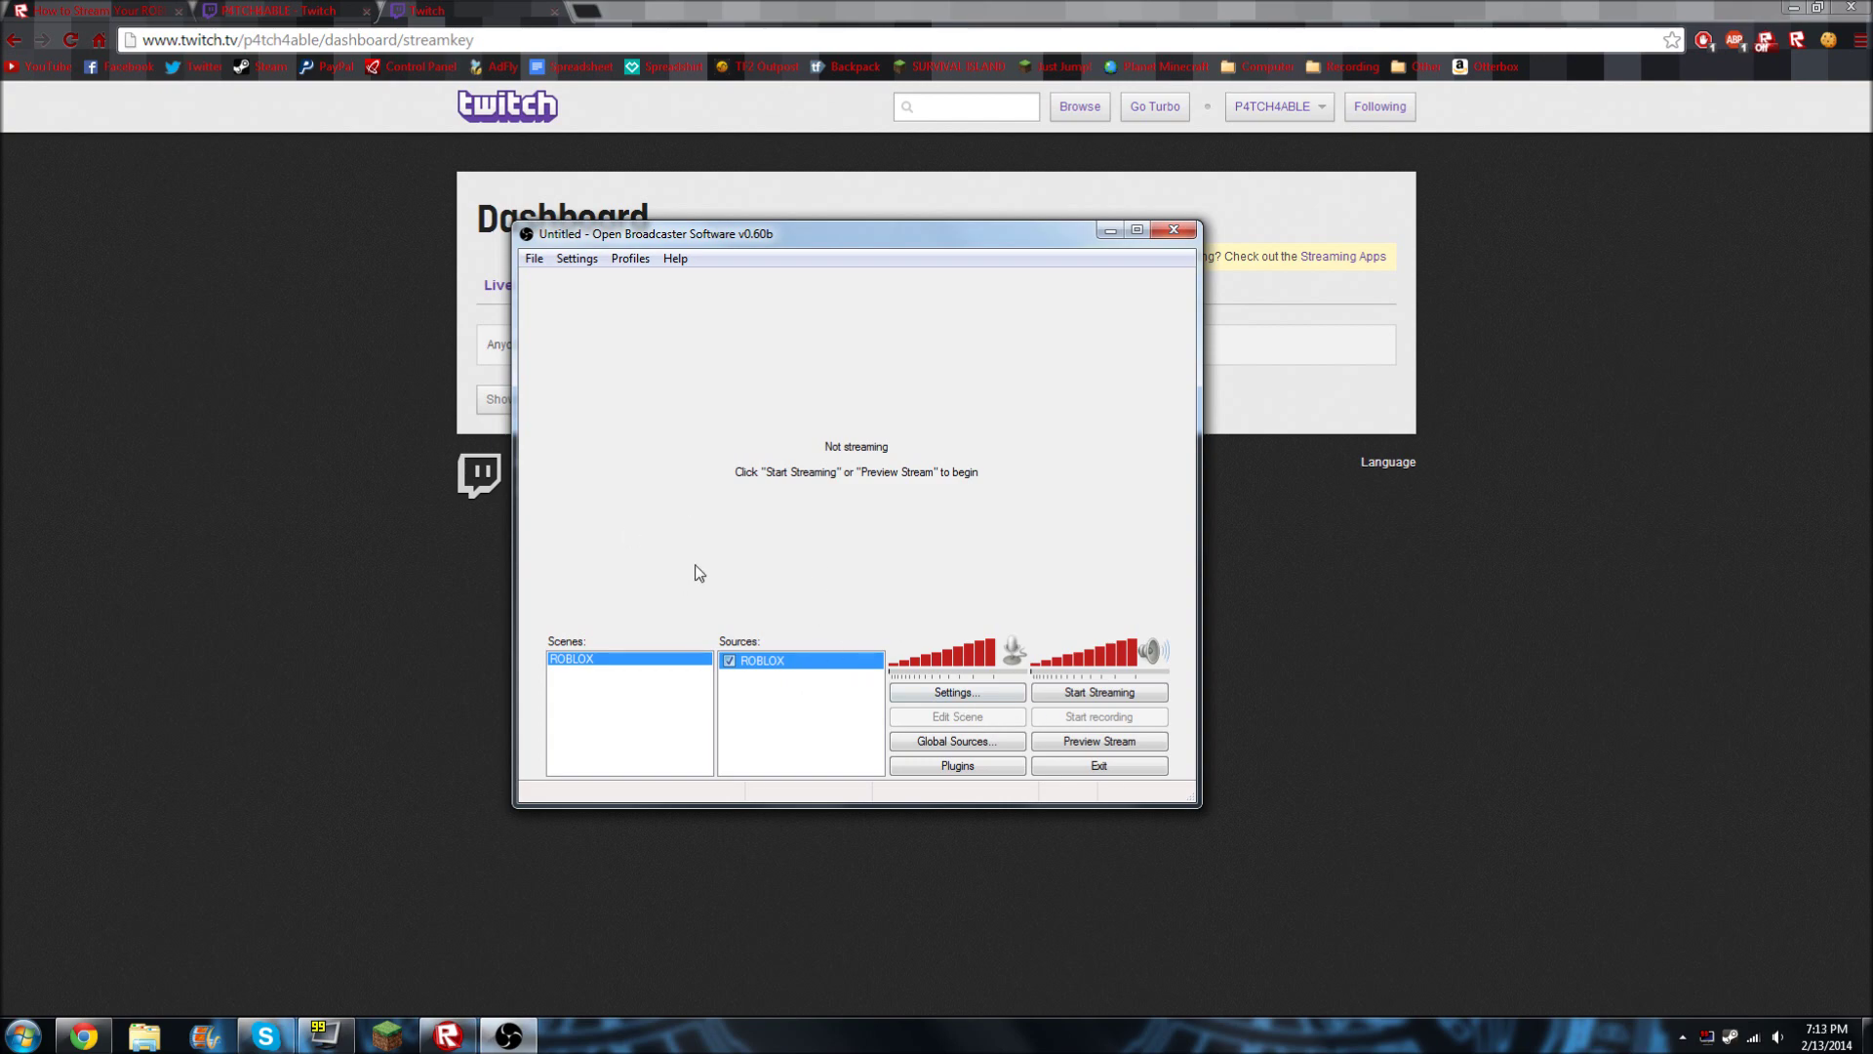
{"action": "left_click", "coordinate": [1129, 697]}
{"action": "left_click", "coordinate": [537, 261]}
{"action": "mouse_move", "coordinate": [577, 258]}
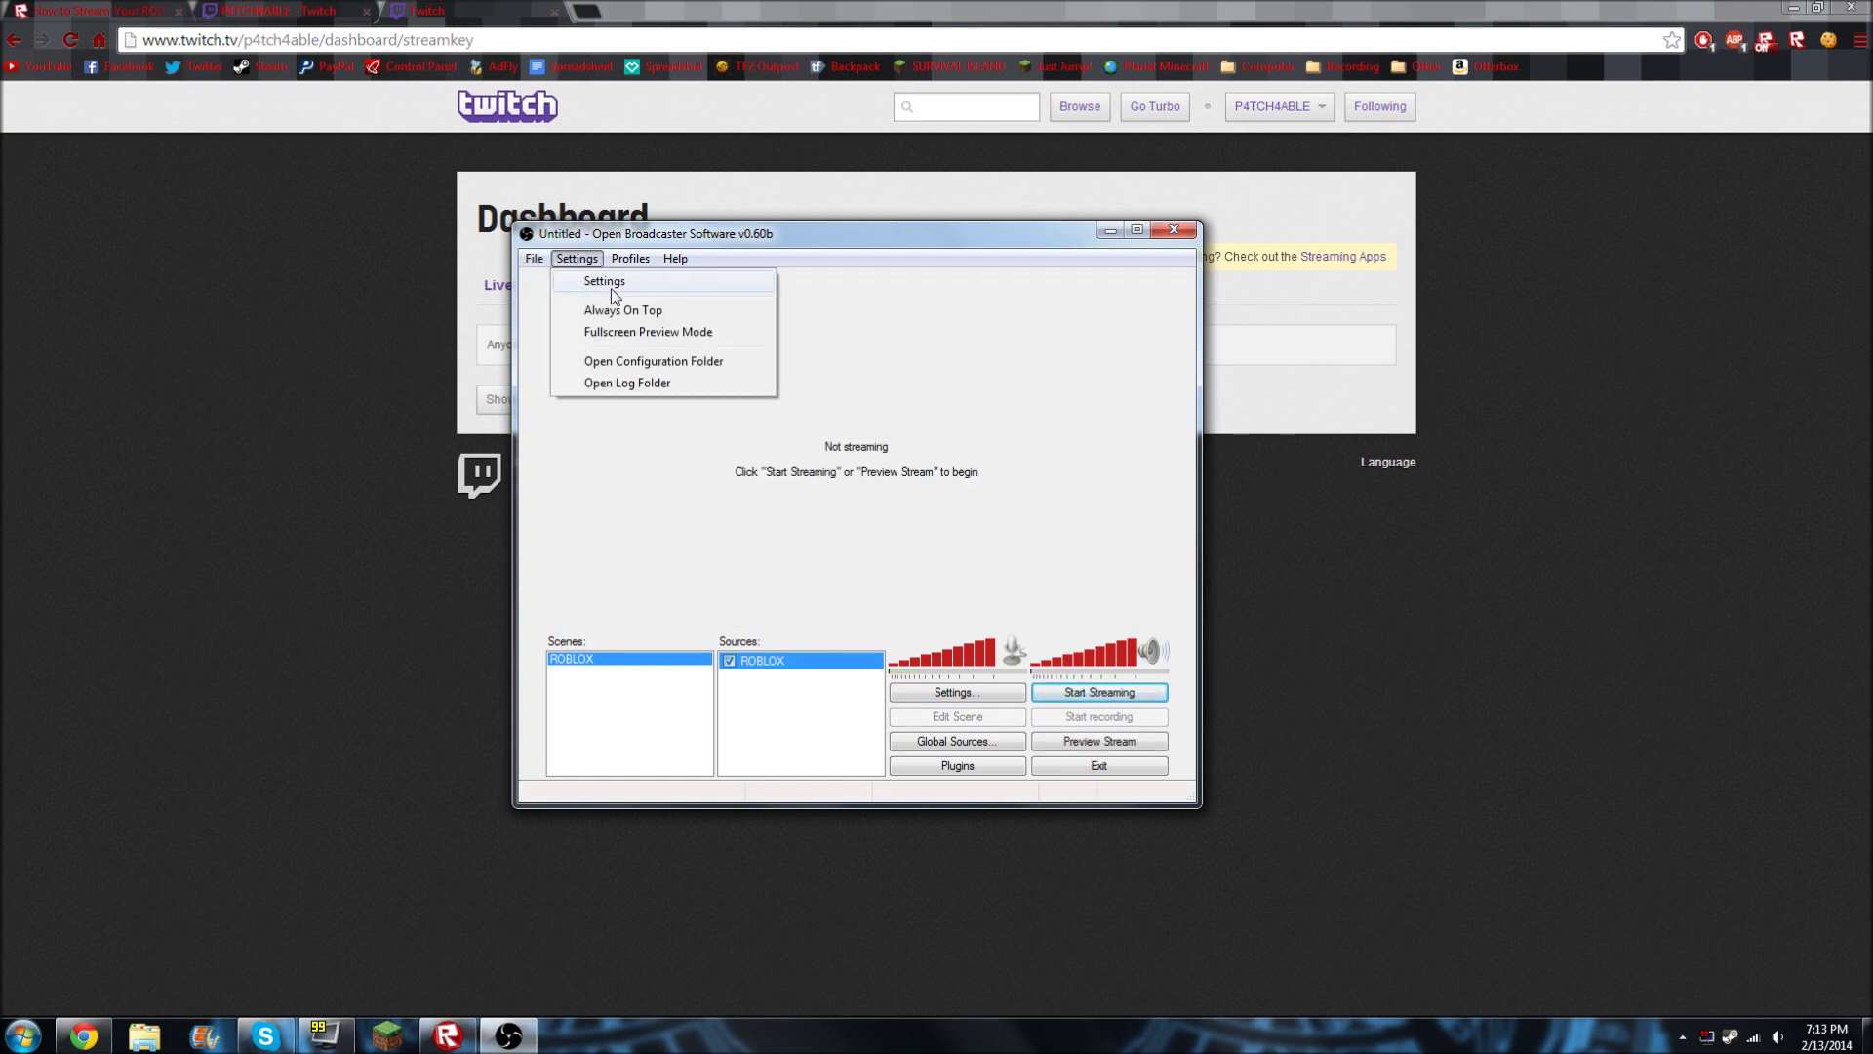
{"action": "left_click", "coordinate": [612, 282]}
{"action": "left_click", "coordinate": [586, 239]}
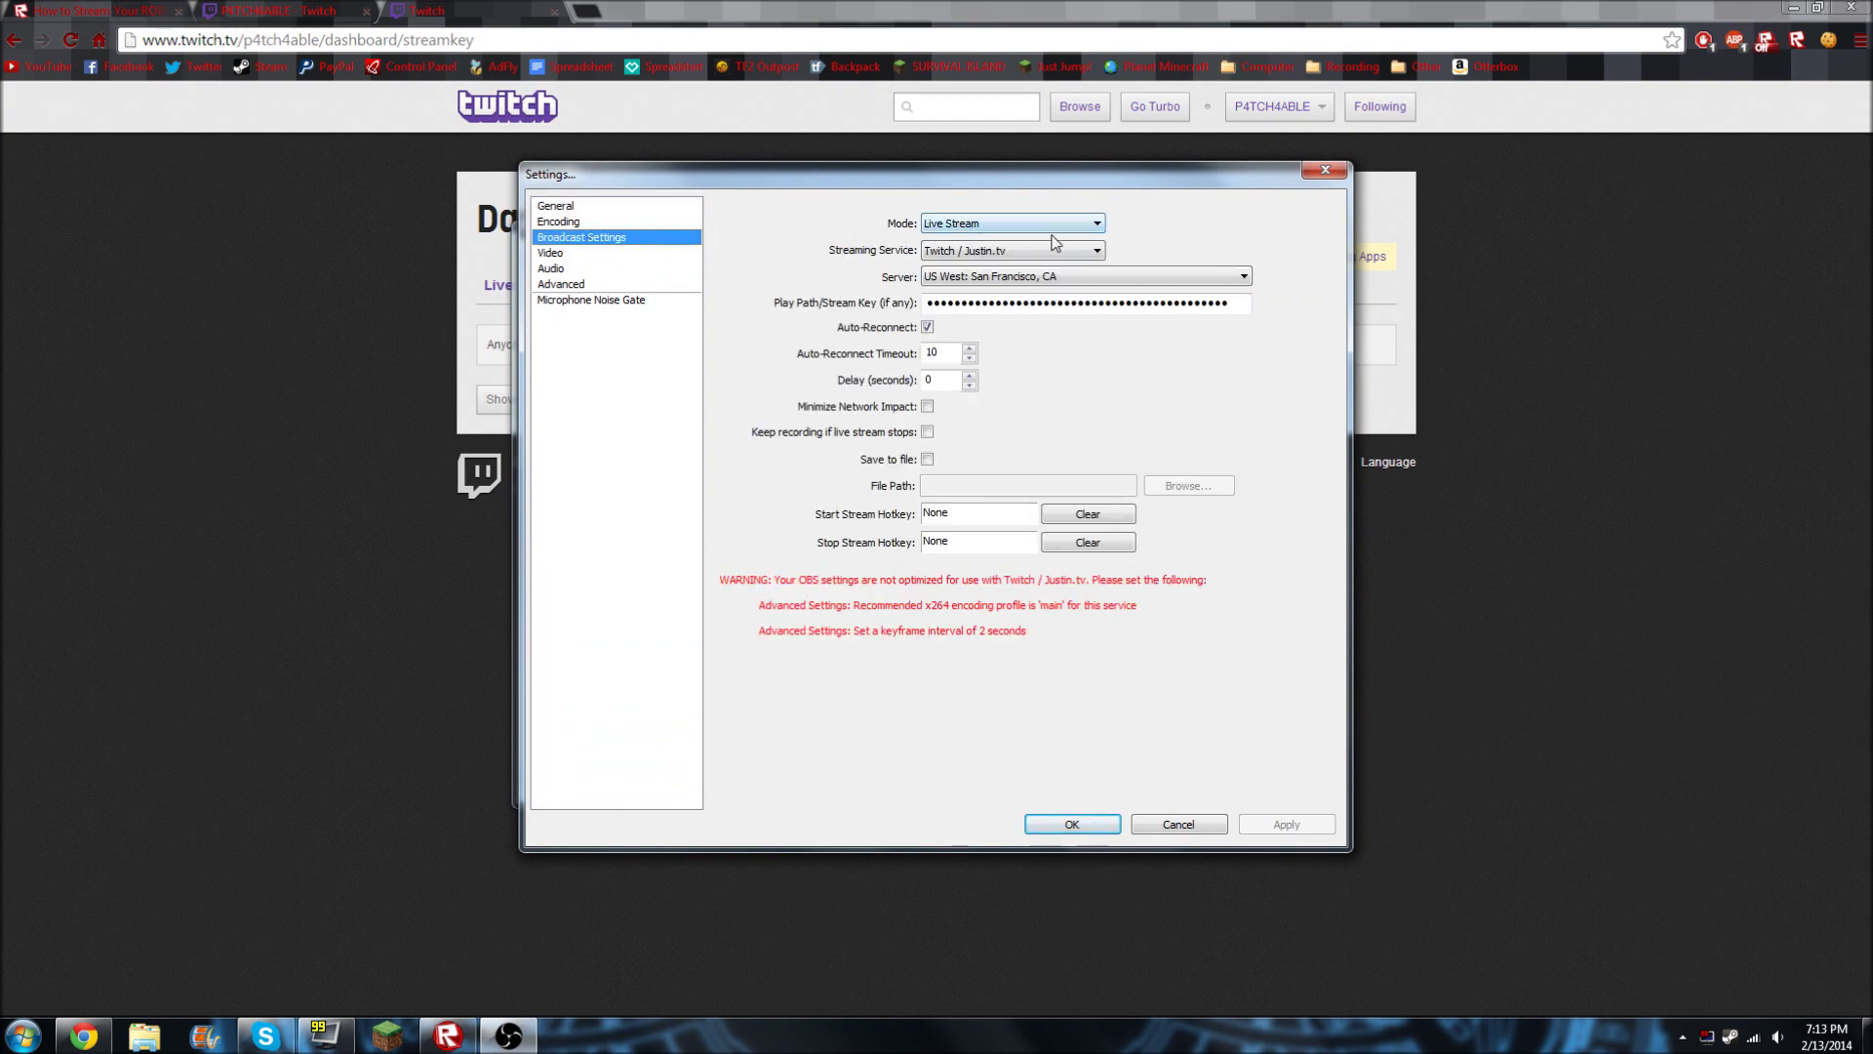
{"action": "left_click", "coordinate": [948, 252]}
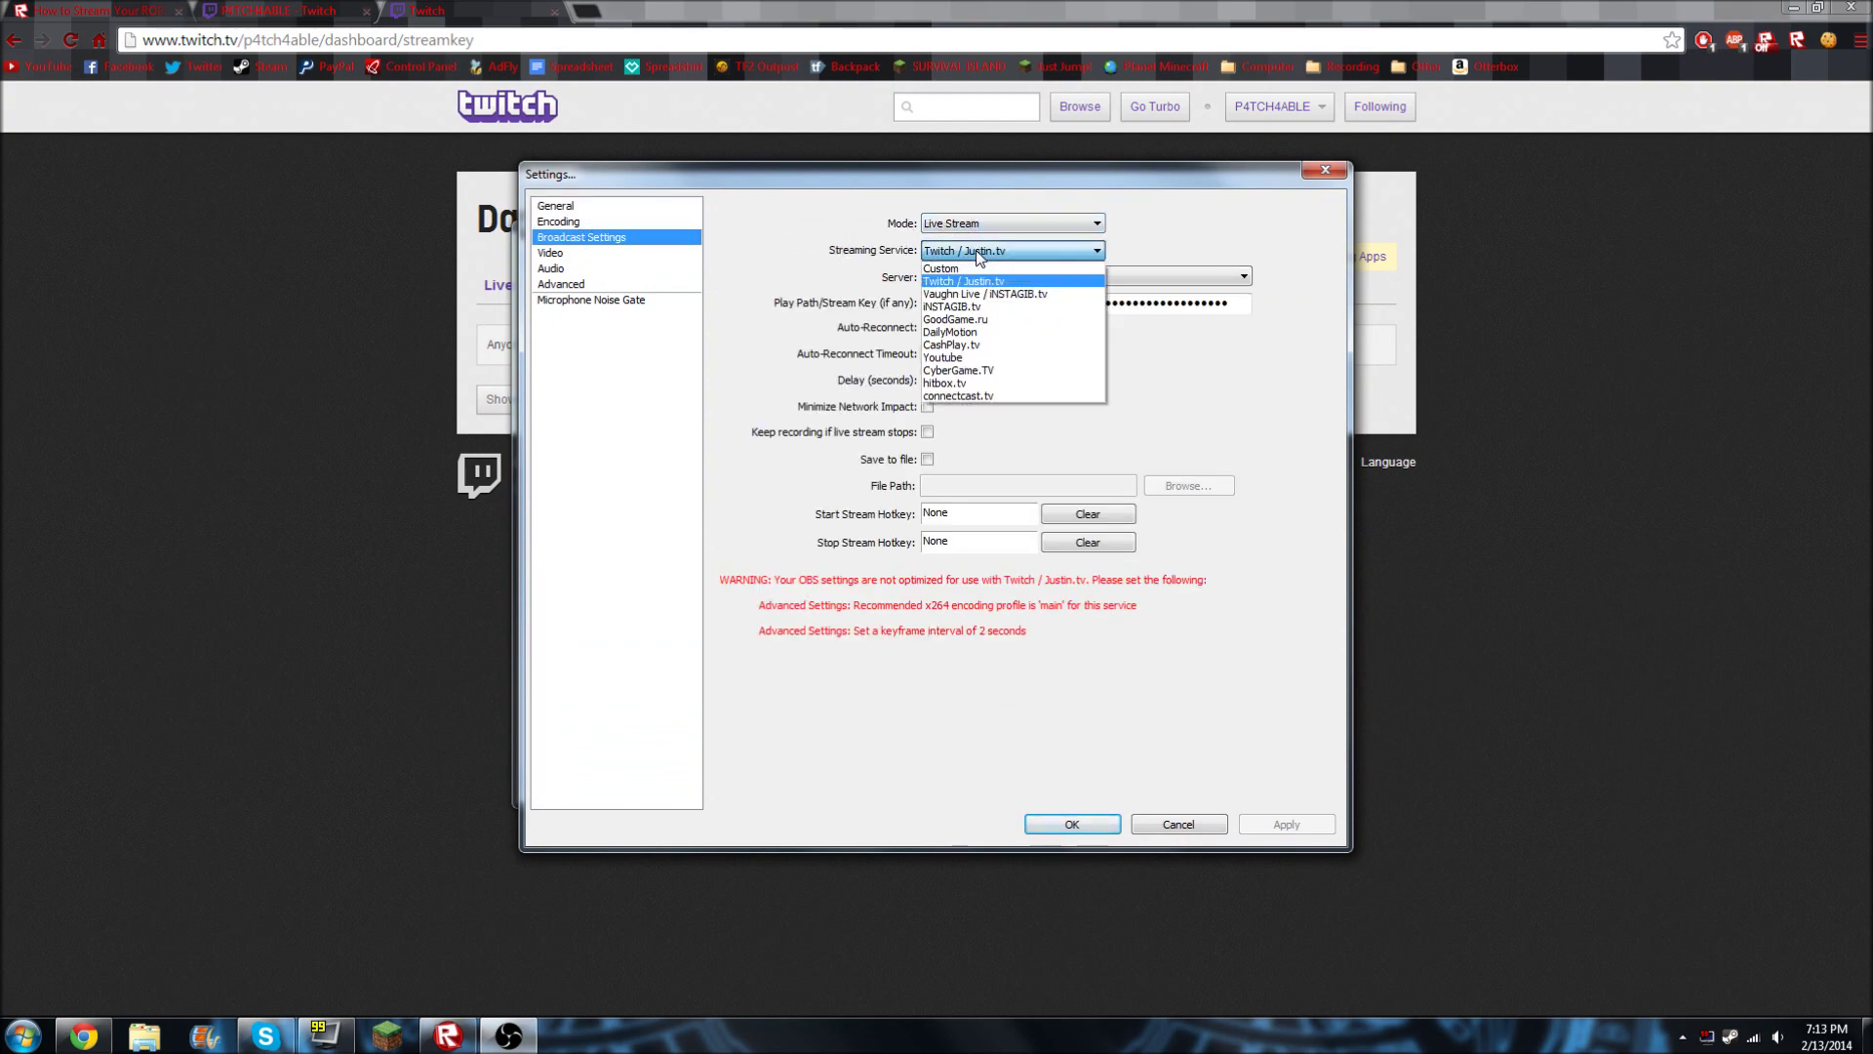
{"action": "left_click", "coordinate": [1167, 255]}
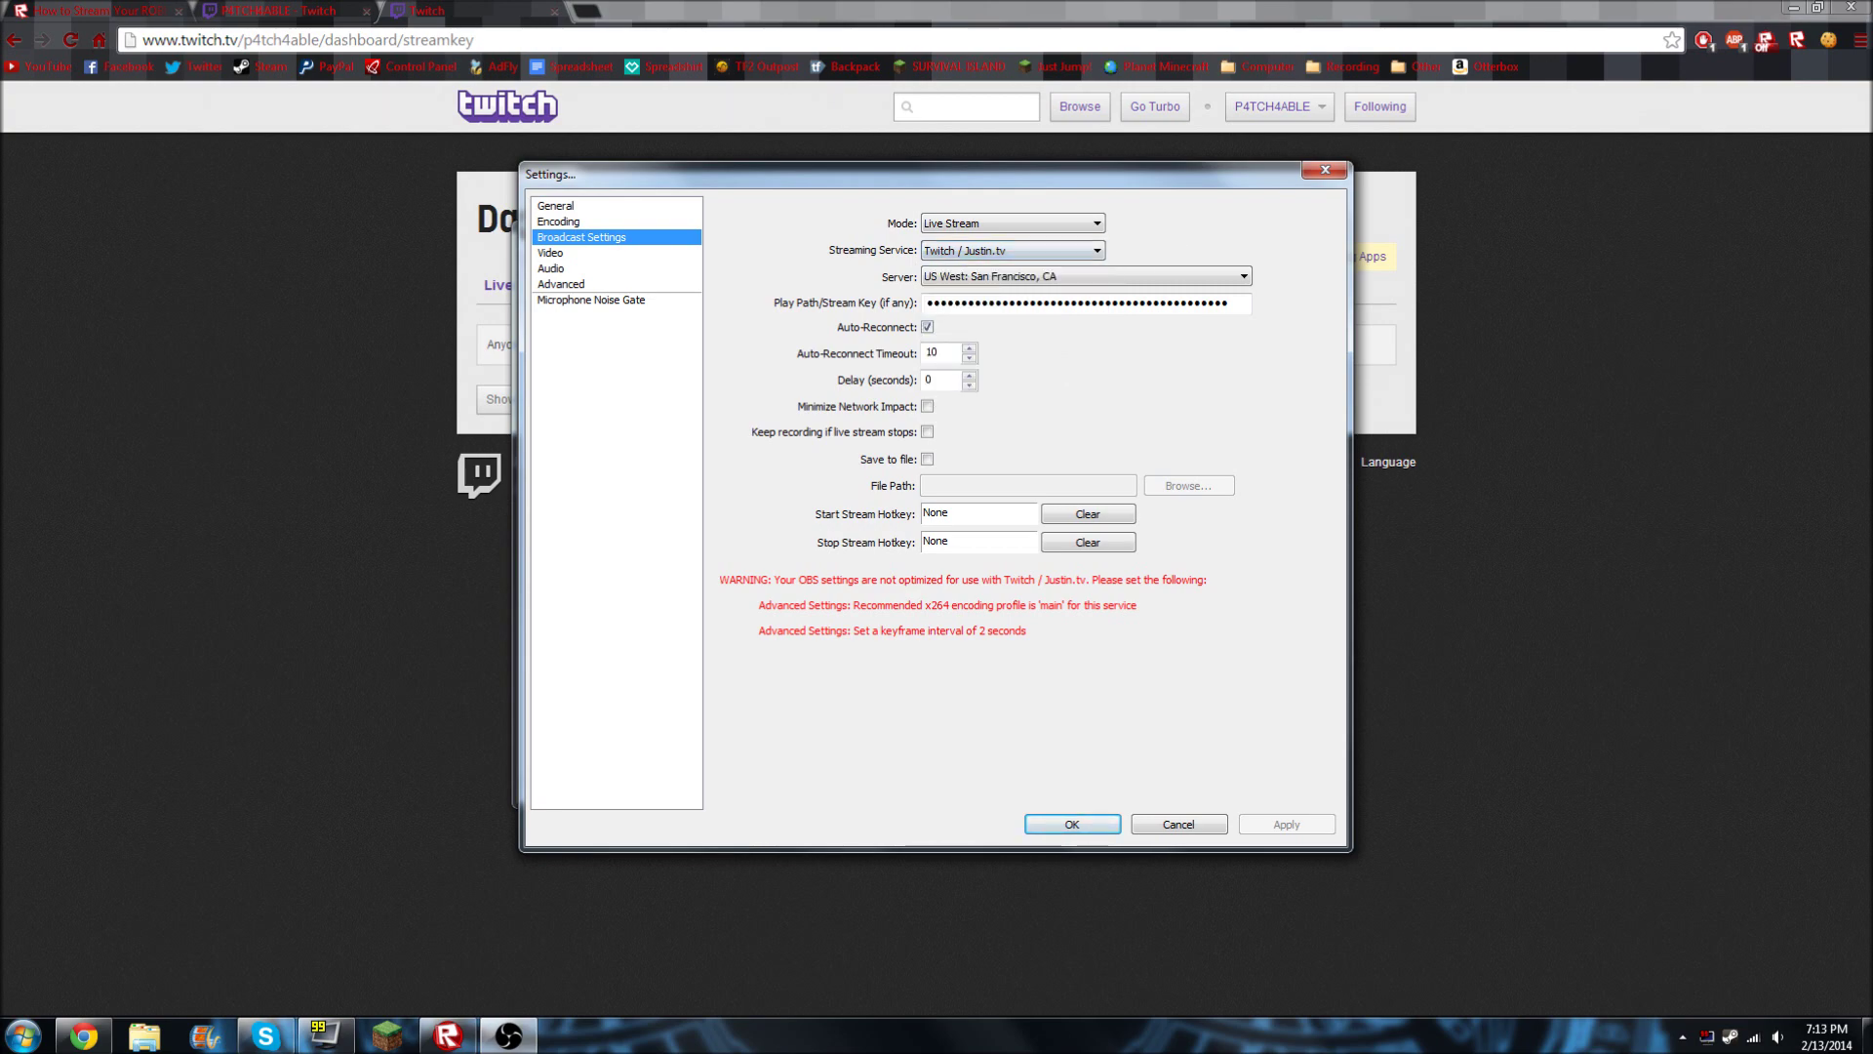
{"action": "left_click", "coordinate": [464, 394]}
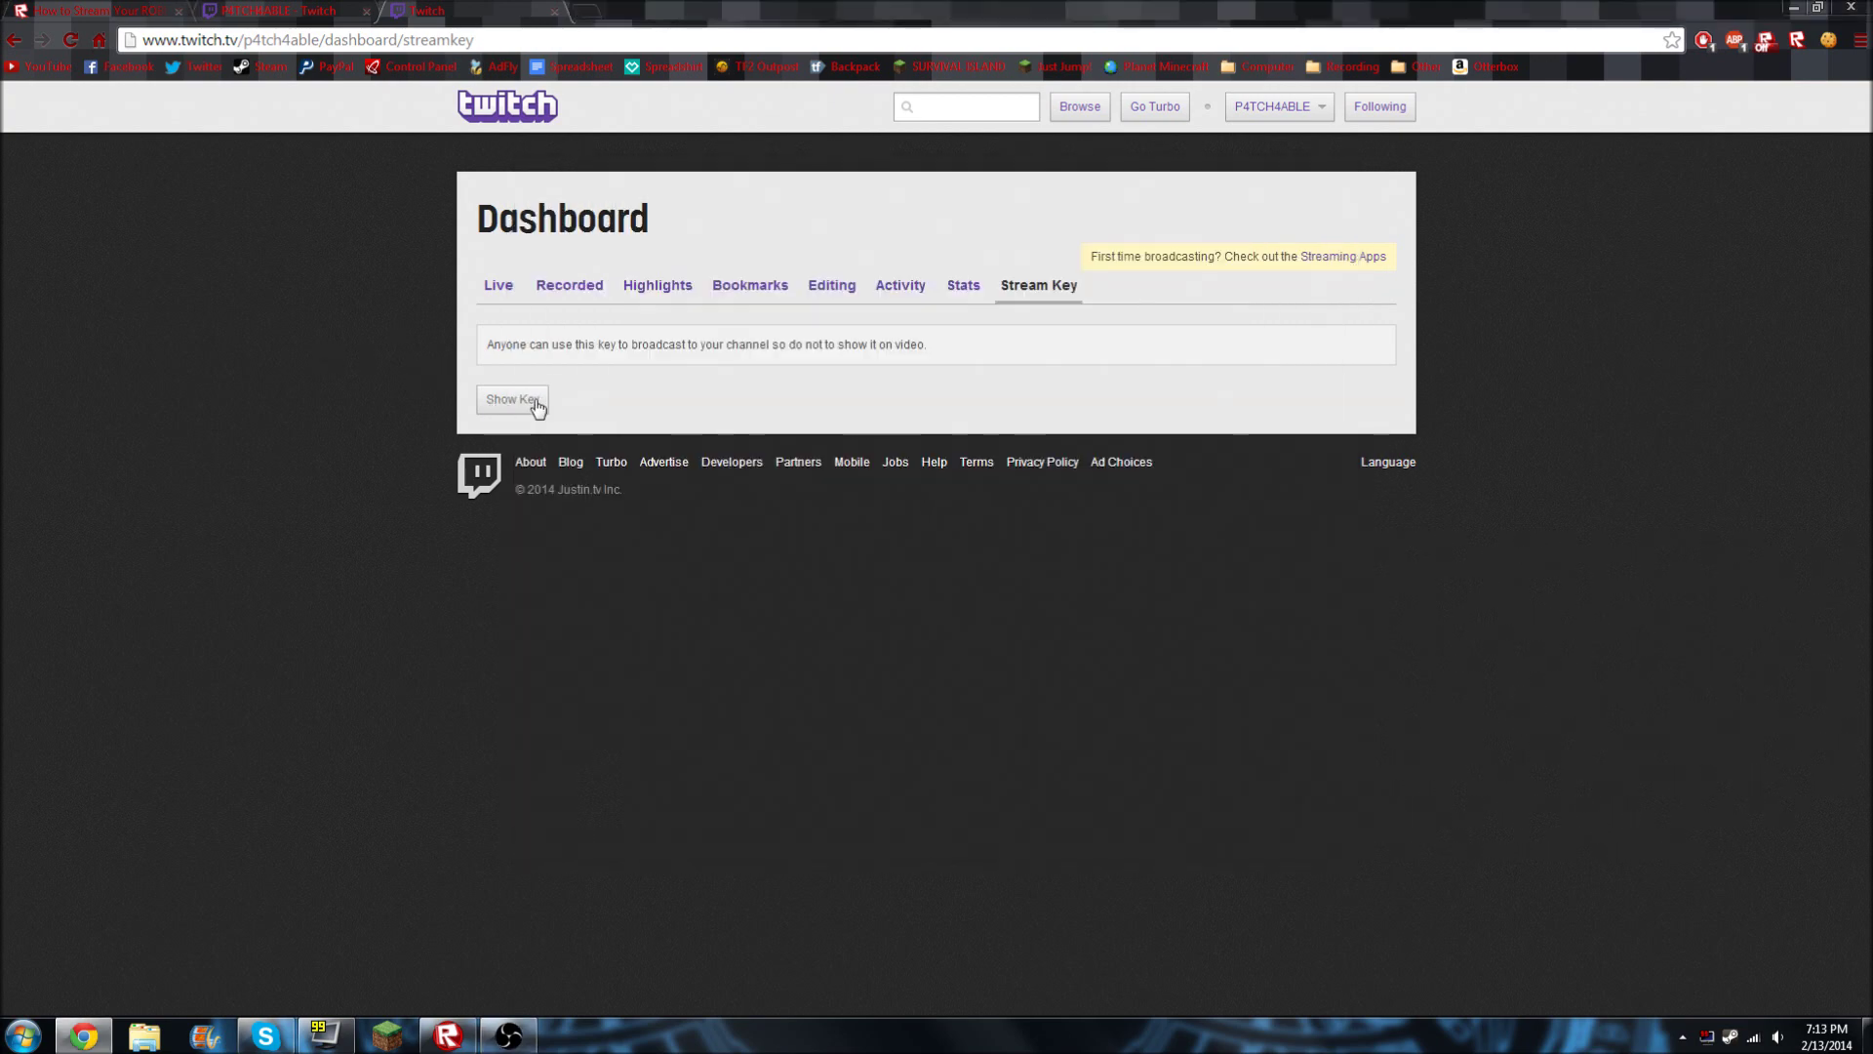
{"action": "left_click", "coordinate": [509, 1036]}
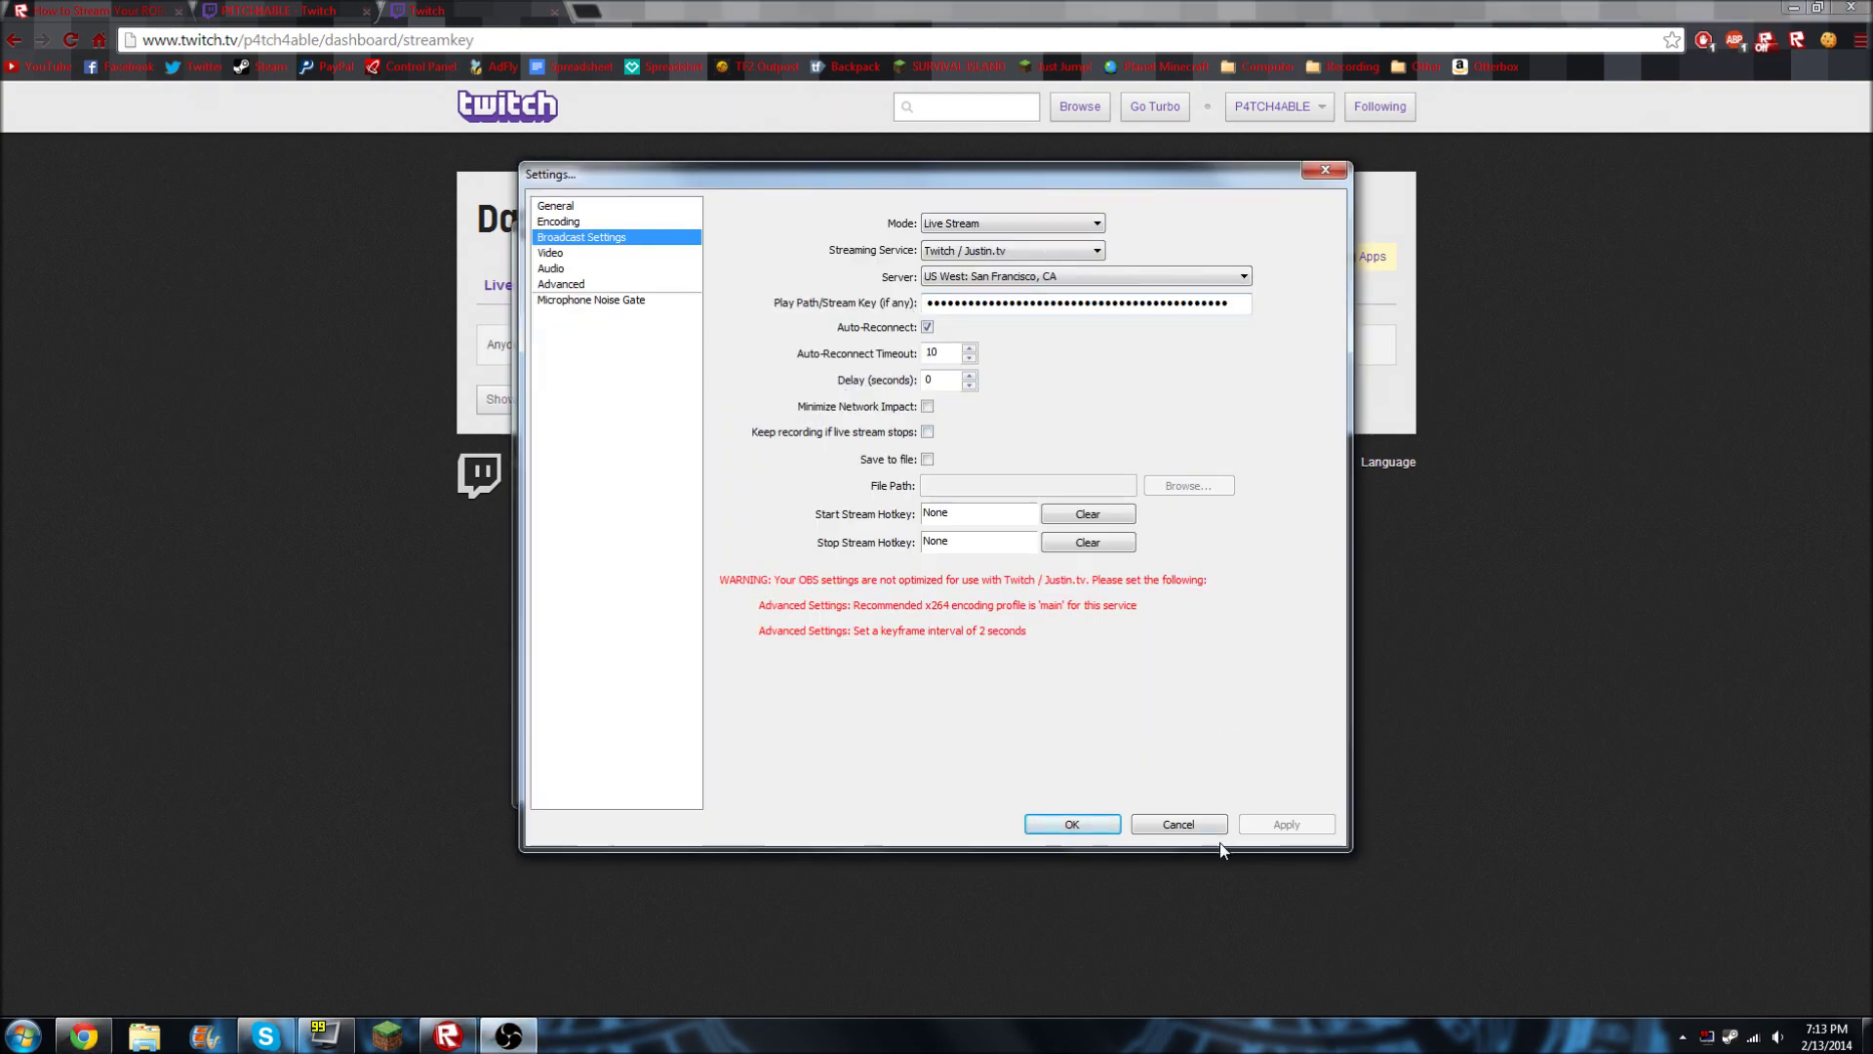
{"action": "left_click", "coordinate": [1178, 824]}
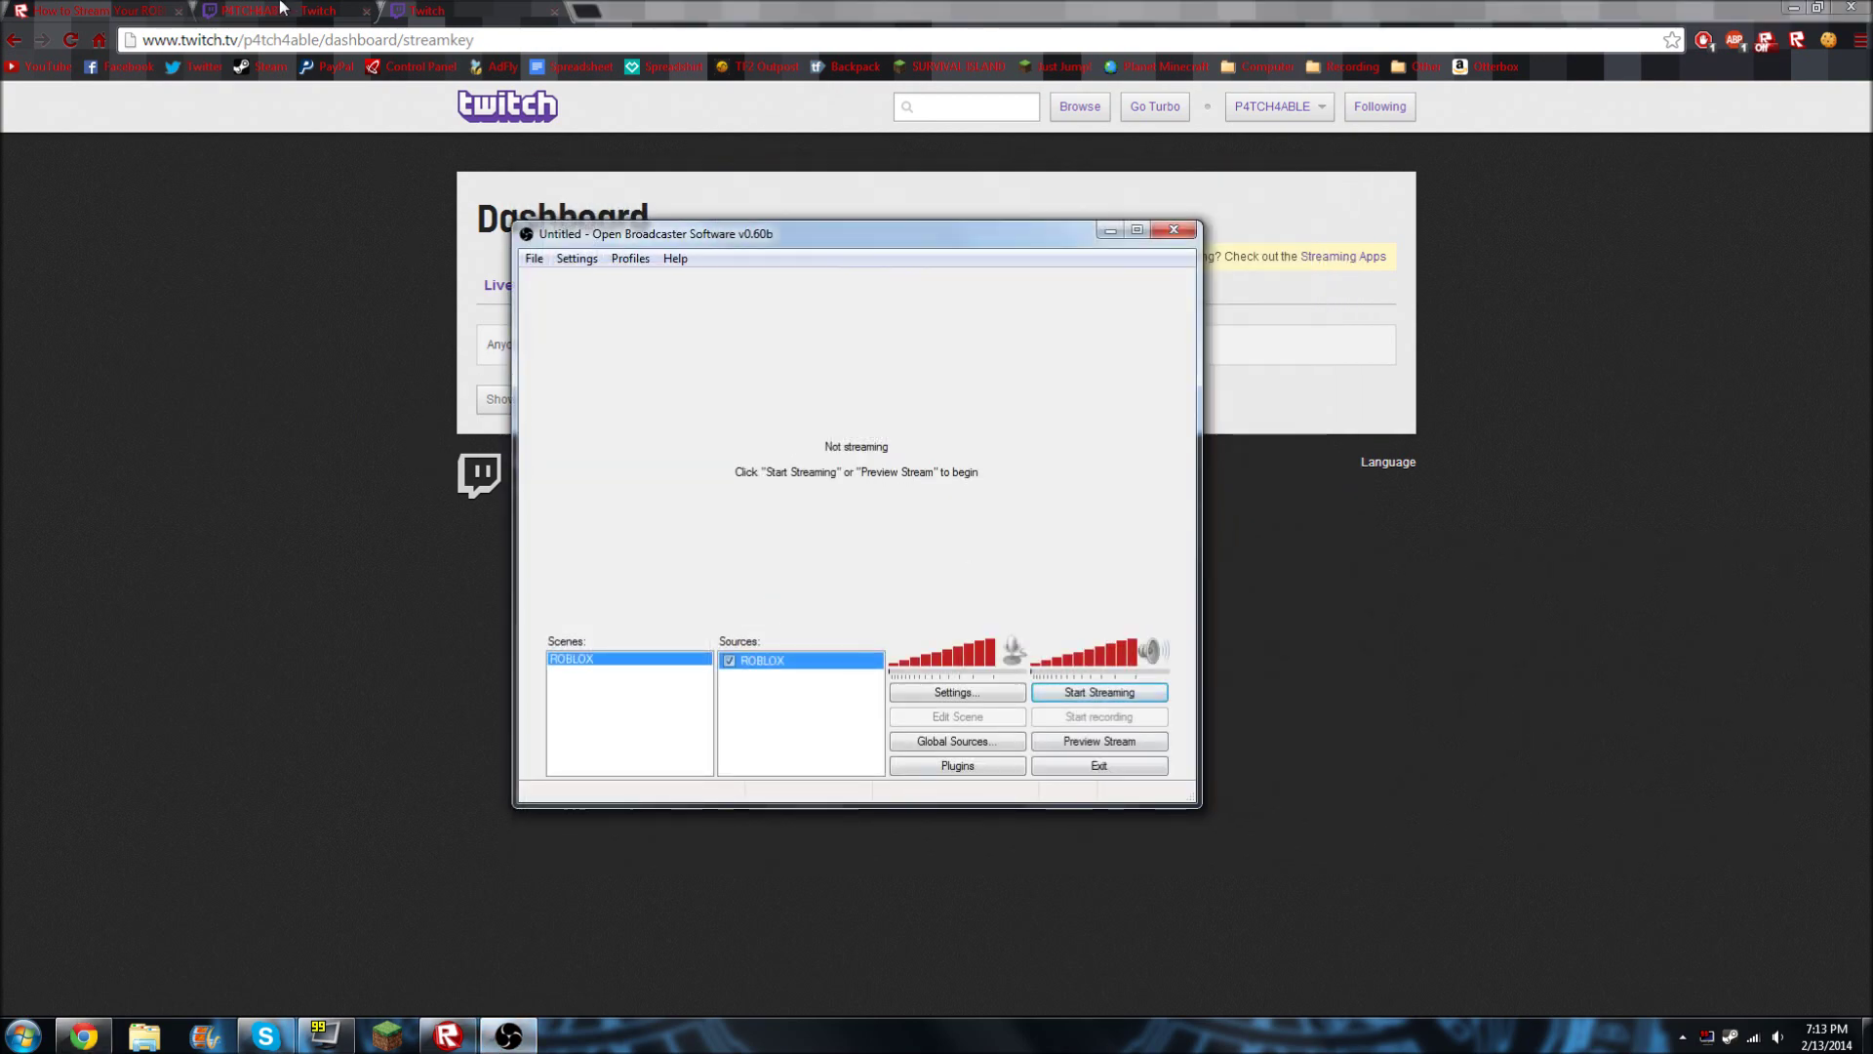
Start the Twitch stream from OBS, check the channel page, then return to ROBLOX
{"action": "left_click", "coordinate": [325, 9]}
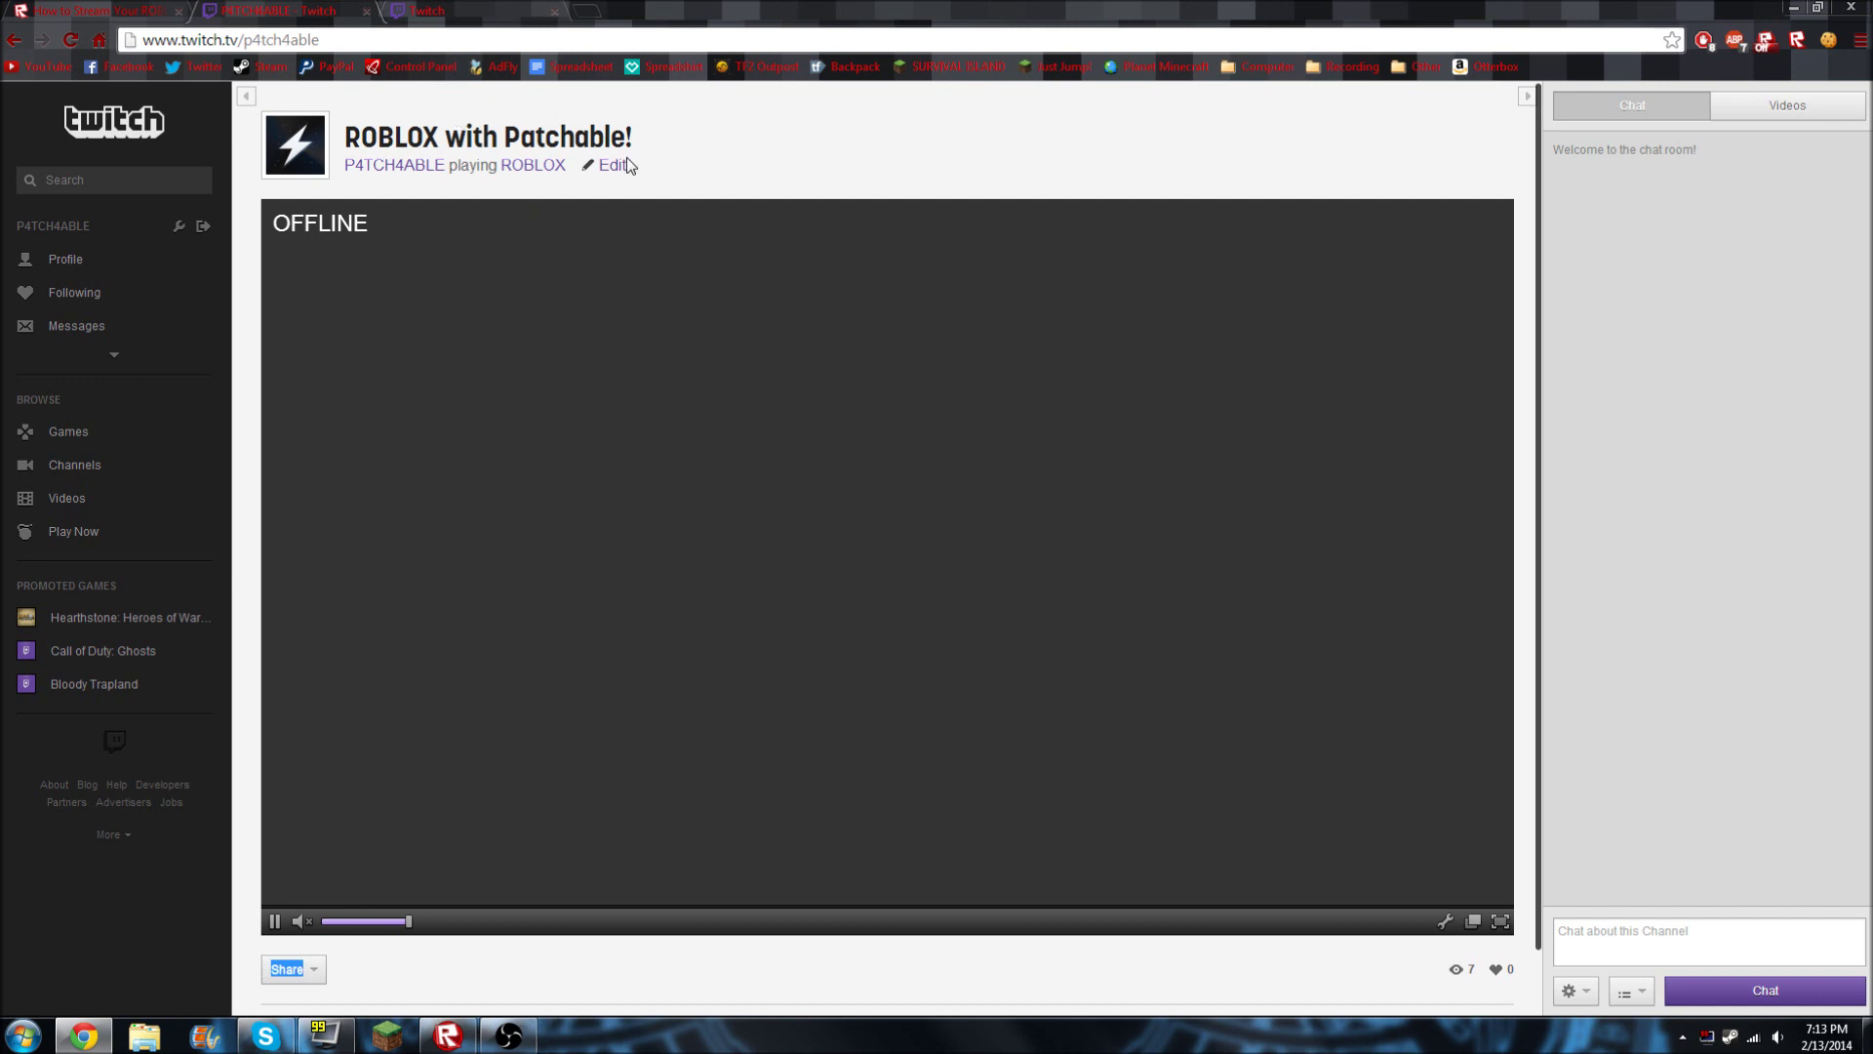
{"action": "left_click", "coordinate": [508, 1036]}
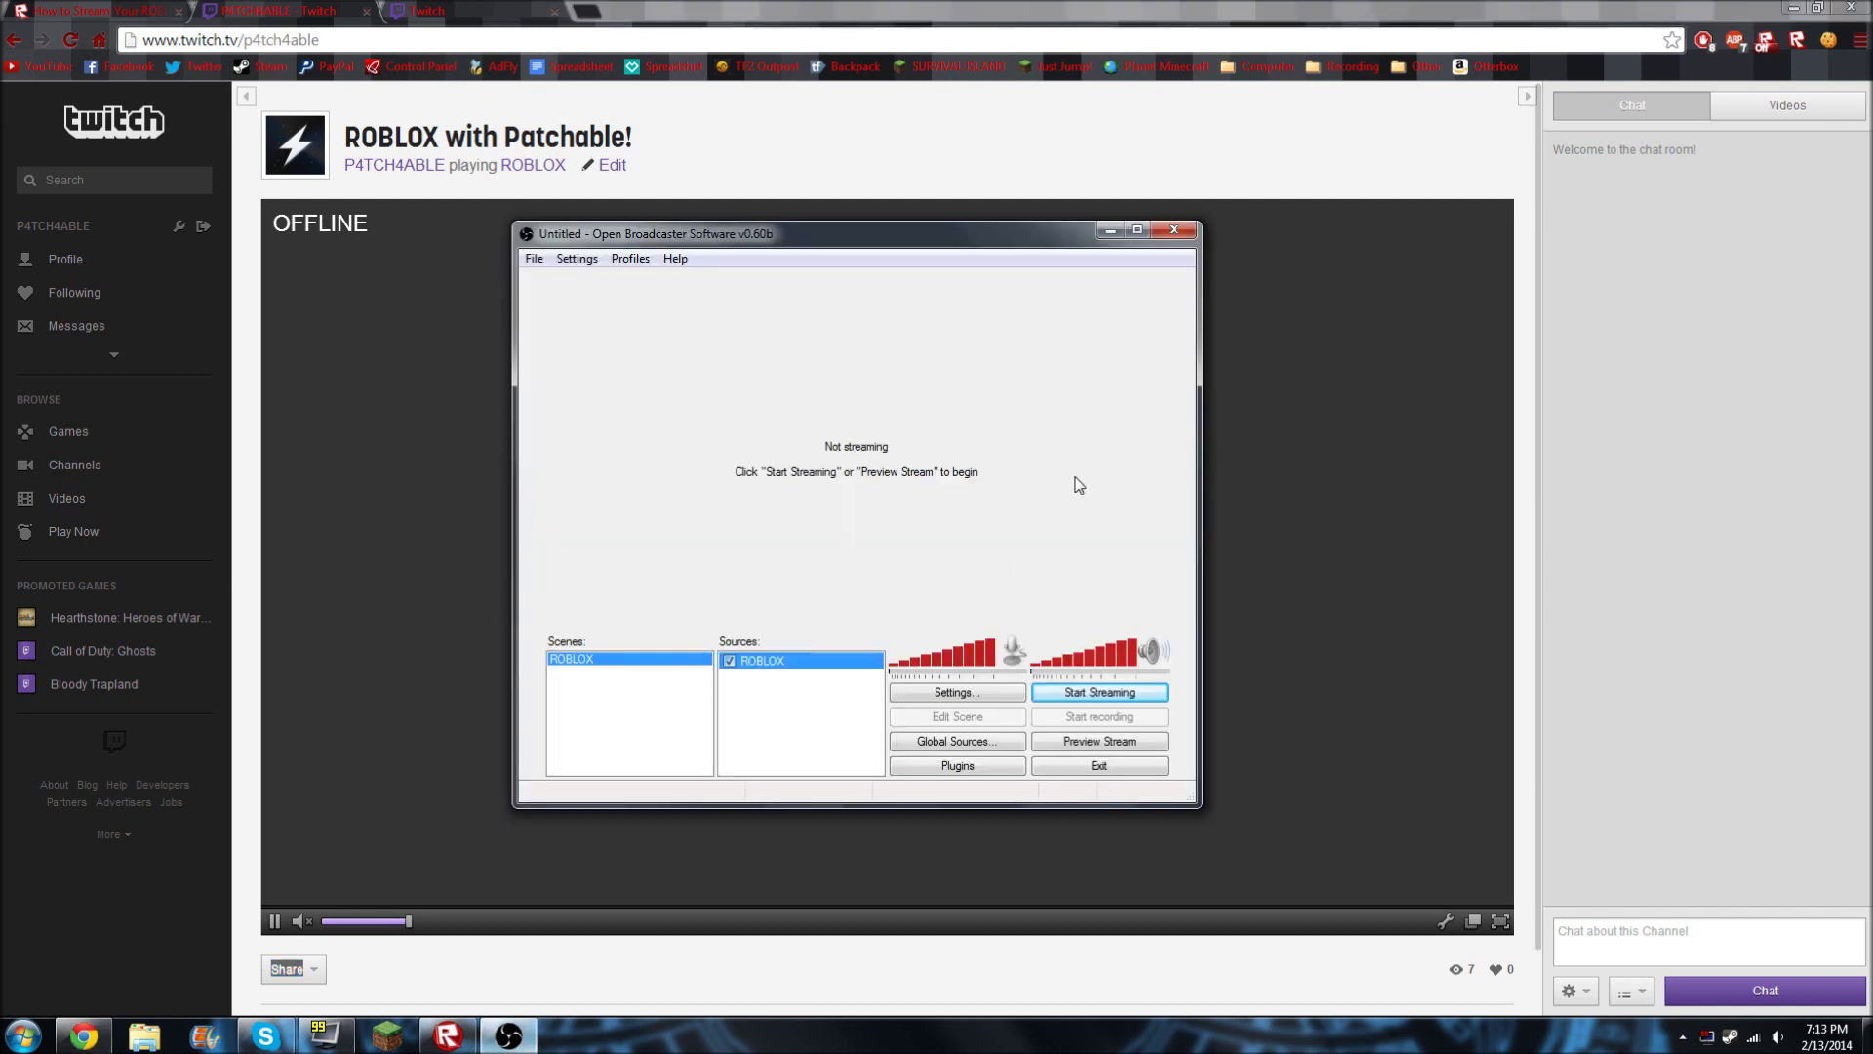
{"action": "left_click", "coordinate": [1140, 698]}
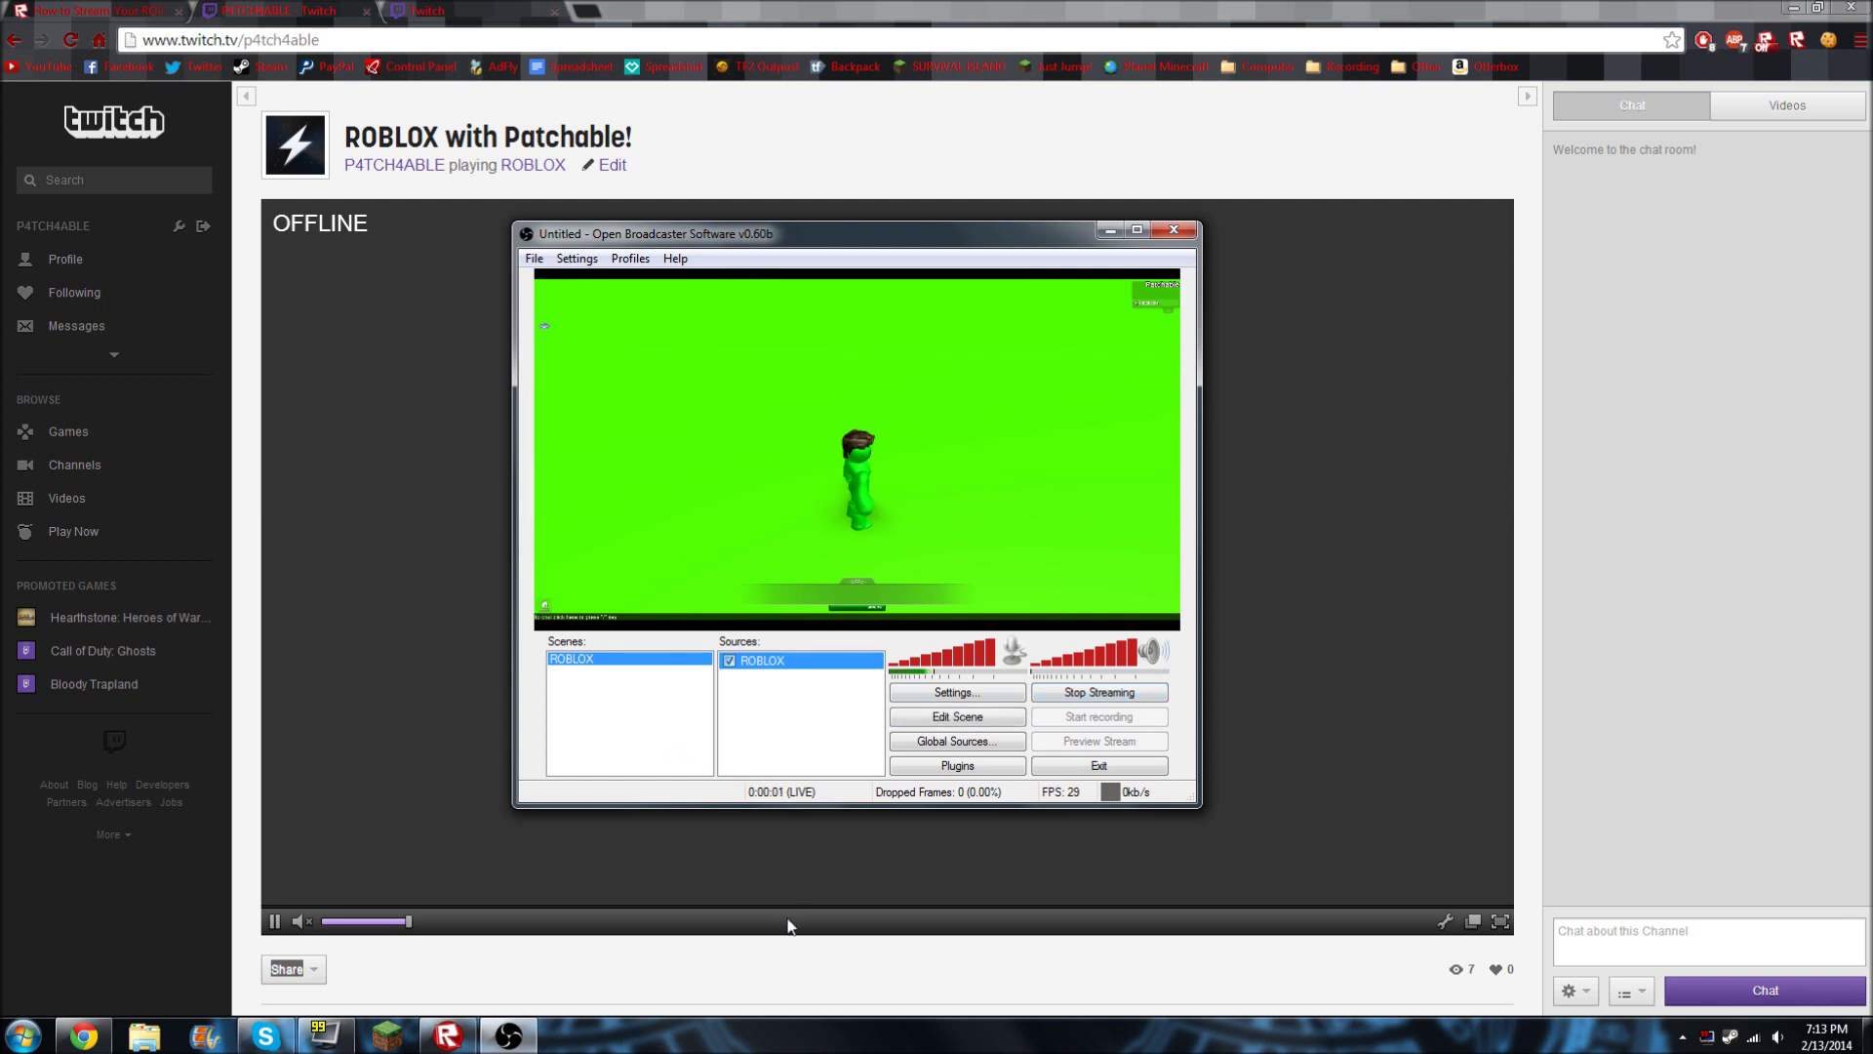
{"action": "left_click", "coordinate": [827, 956]}
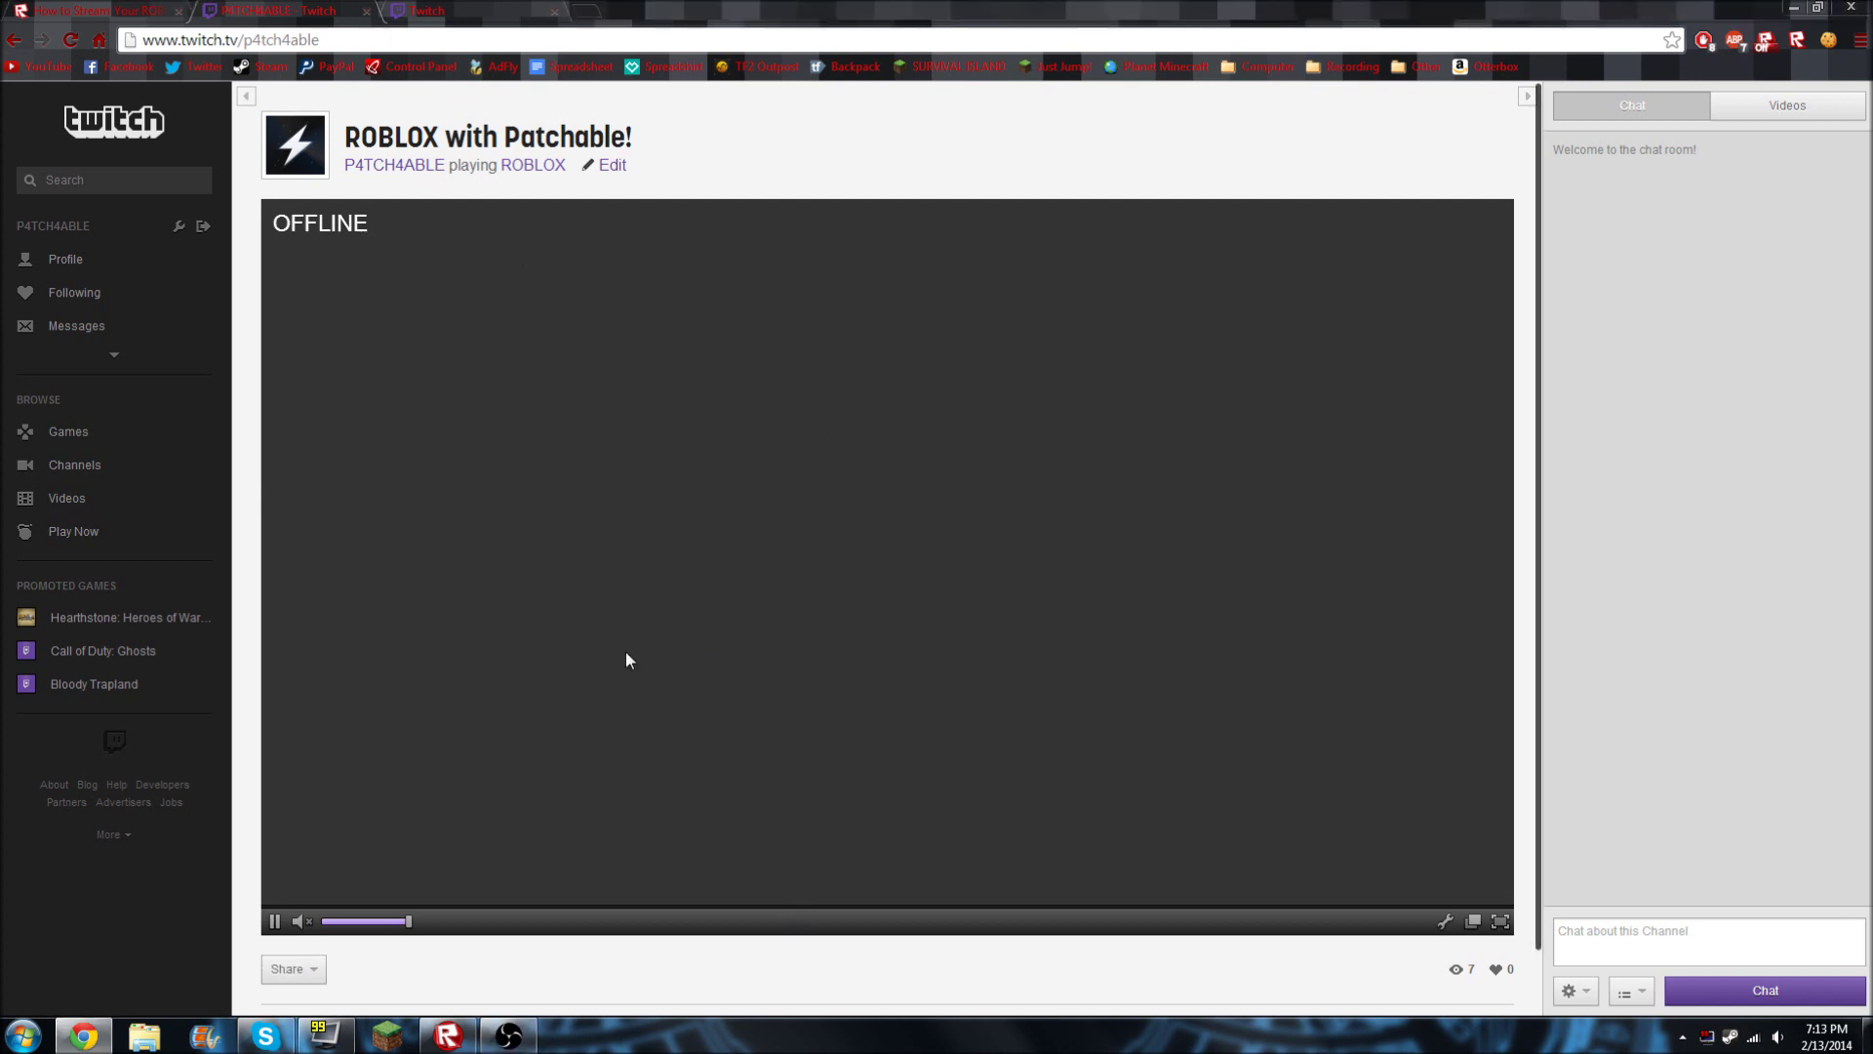
{"action": "left_click", "coordinate": [447, 1035]}
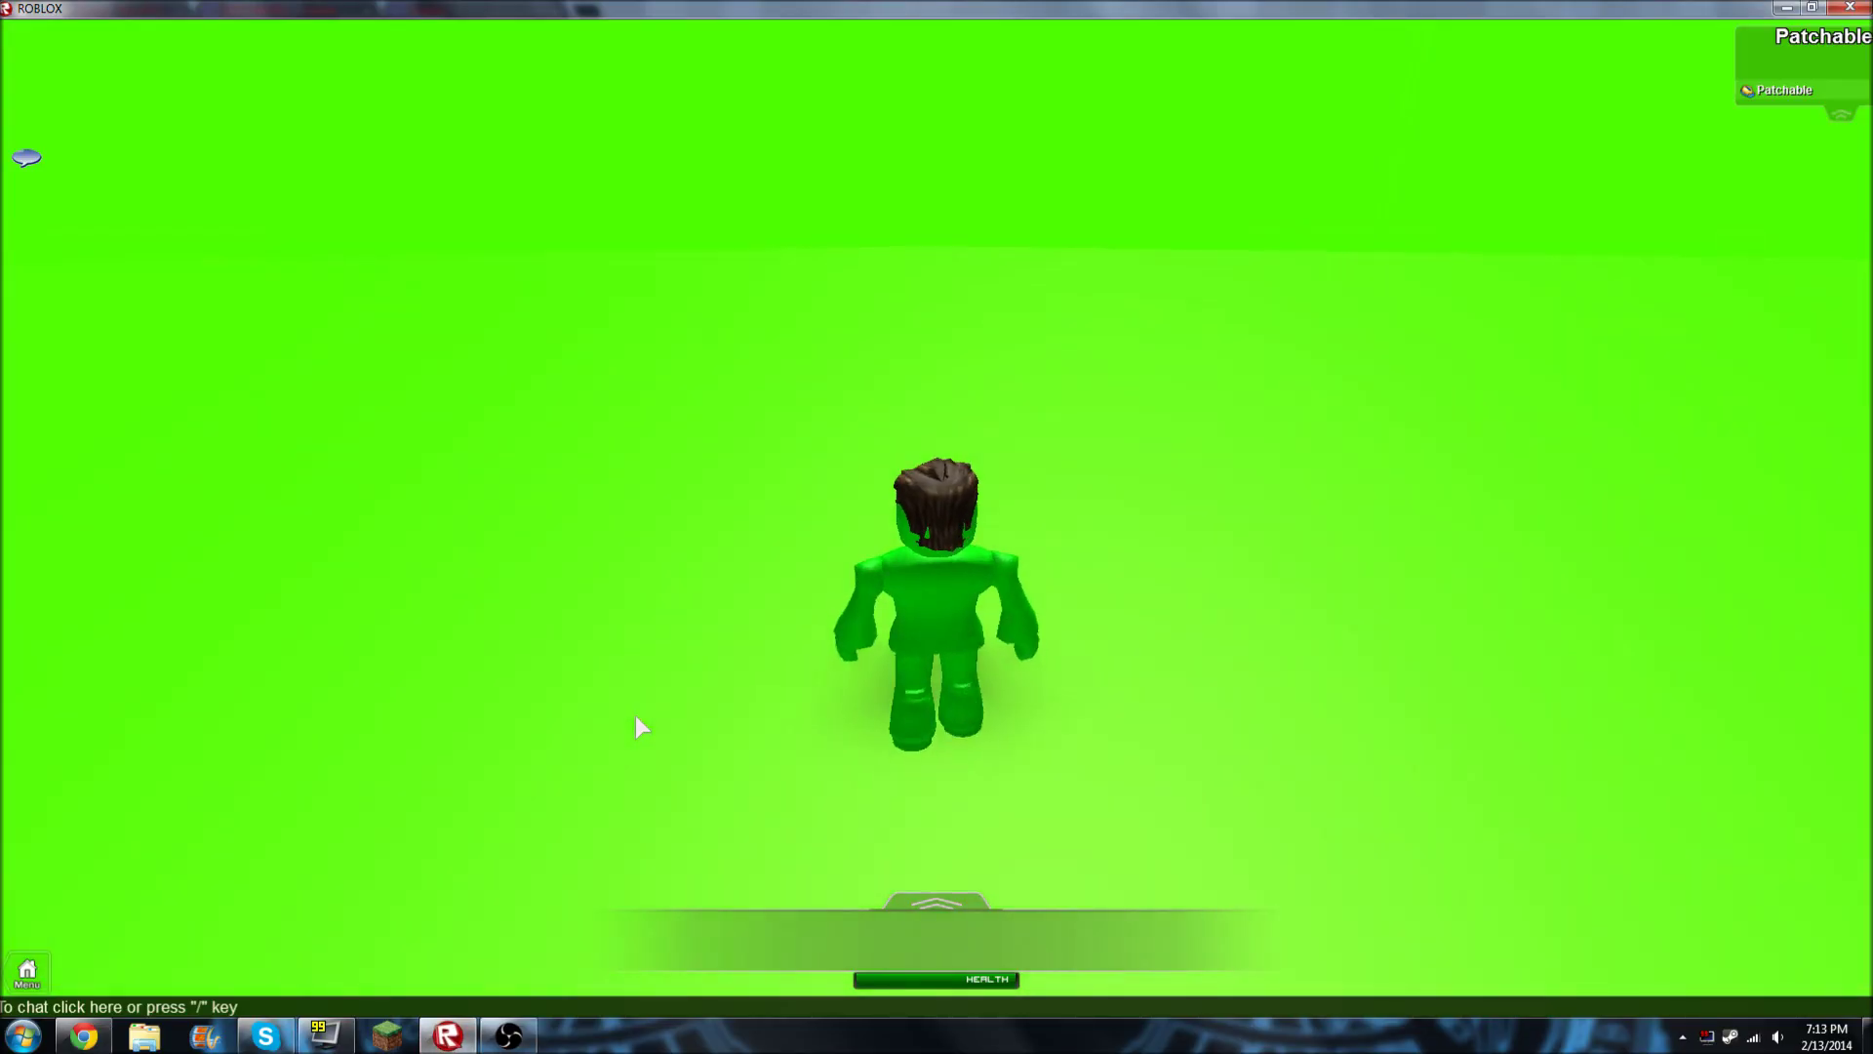
Walk the avatar with the A key, then switch to the now-live Twitch channel
{"action": "key", "text": "a"}
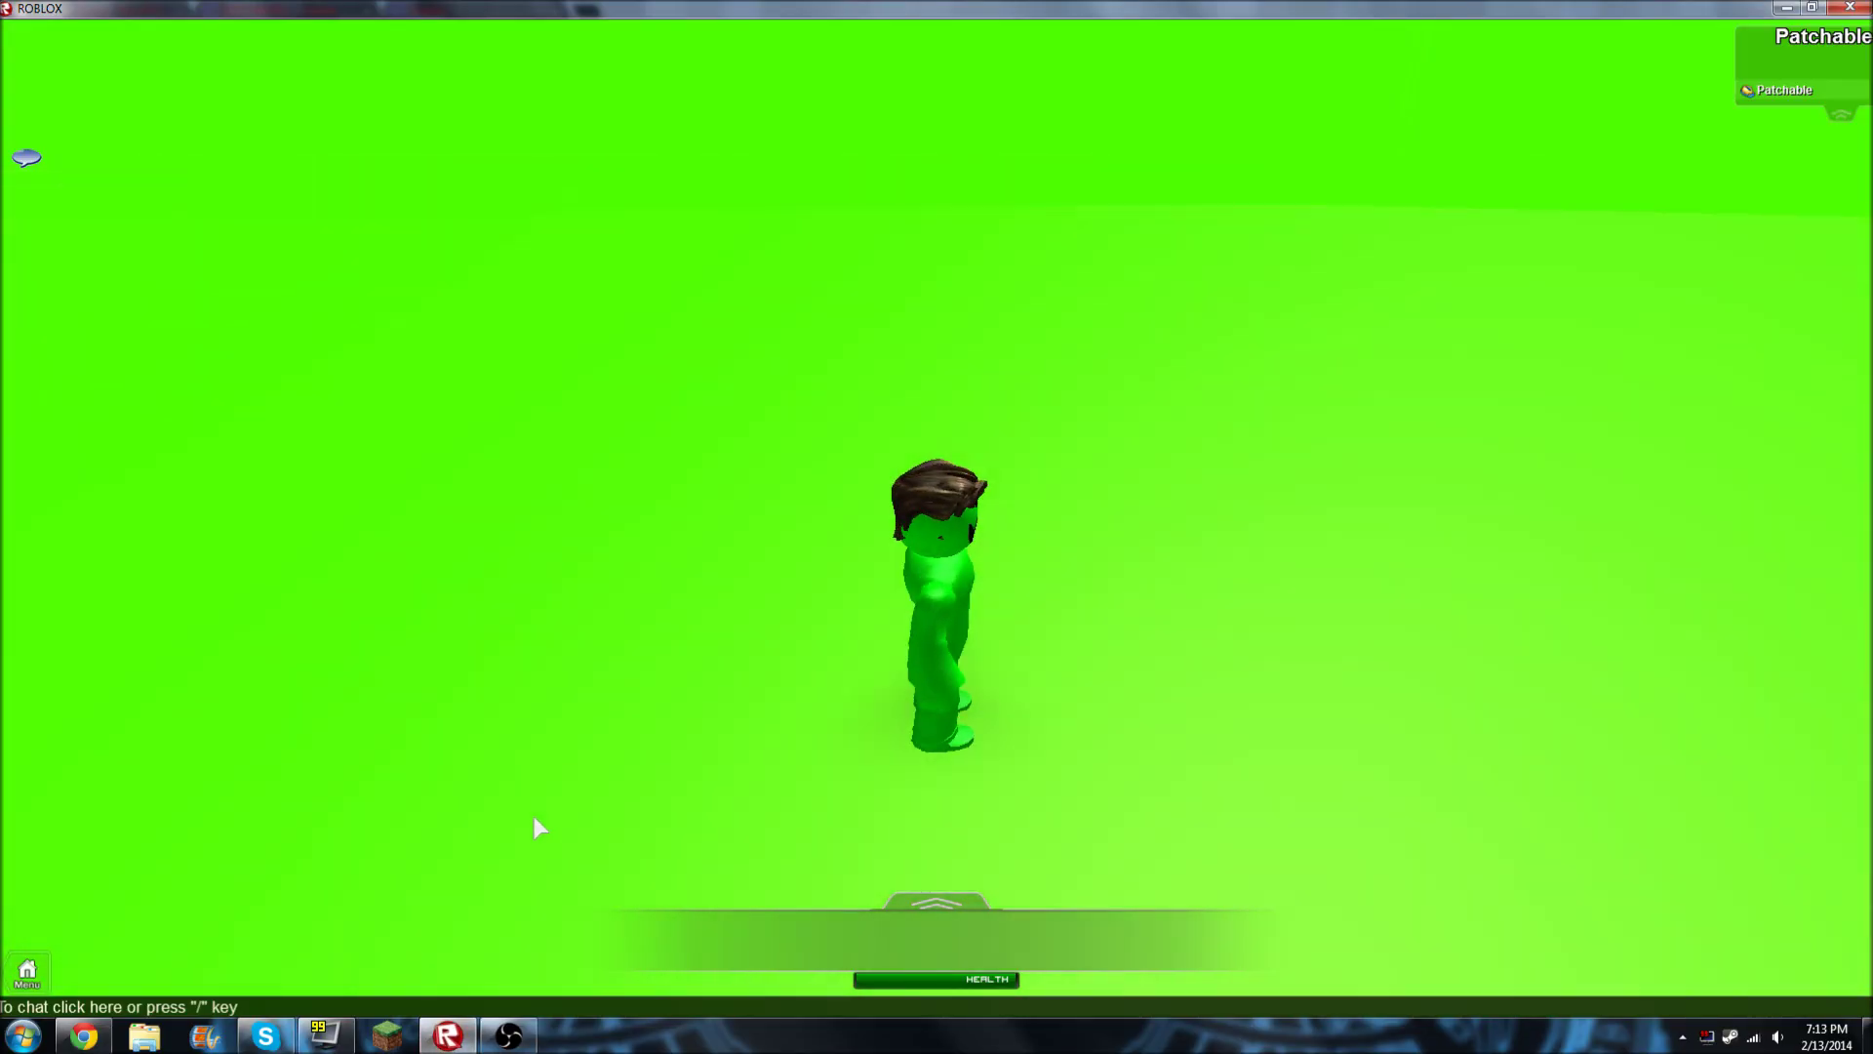
{"action": "key", "text": "a"}
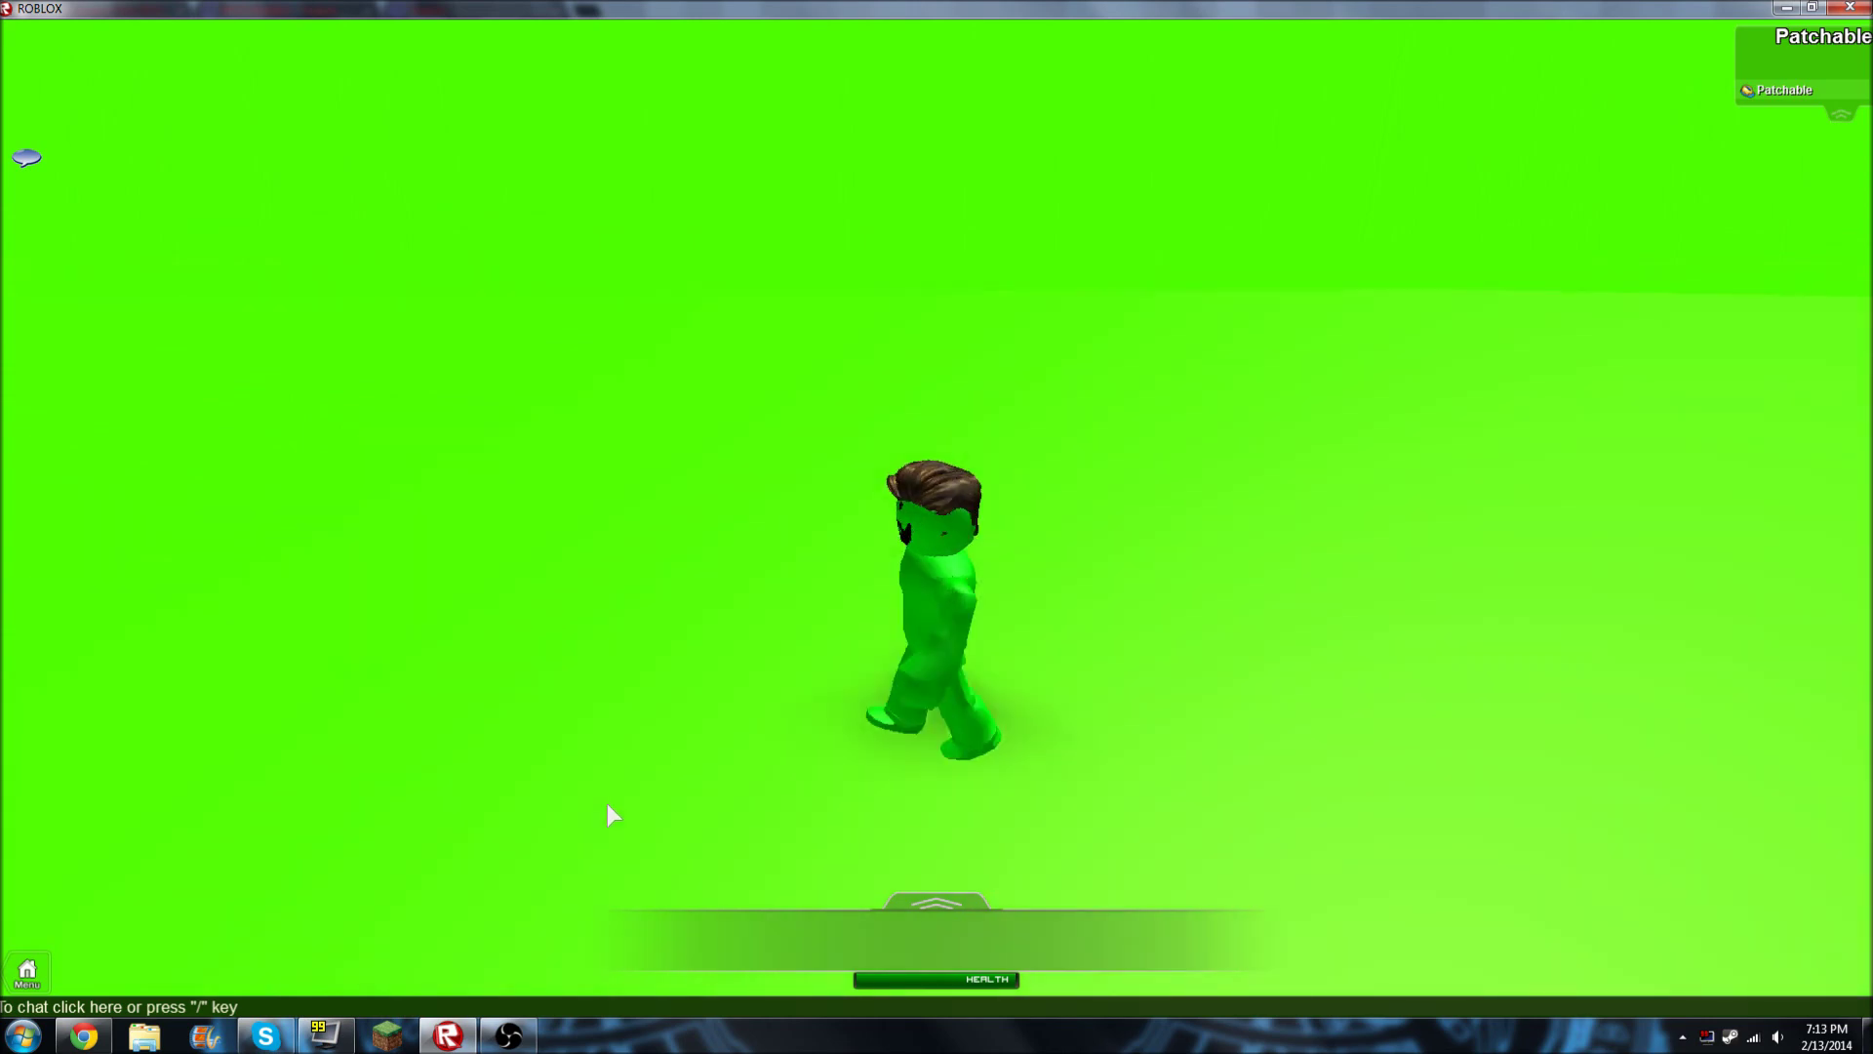
{"action": "left_click", "coordinate": [84, 1035]}
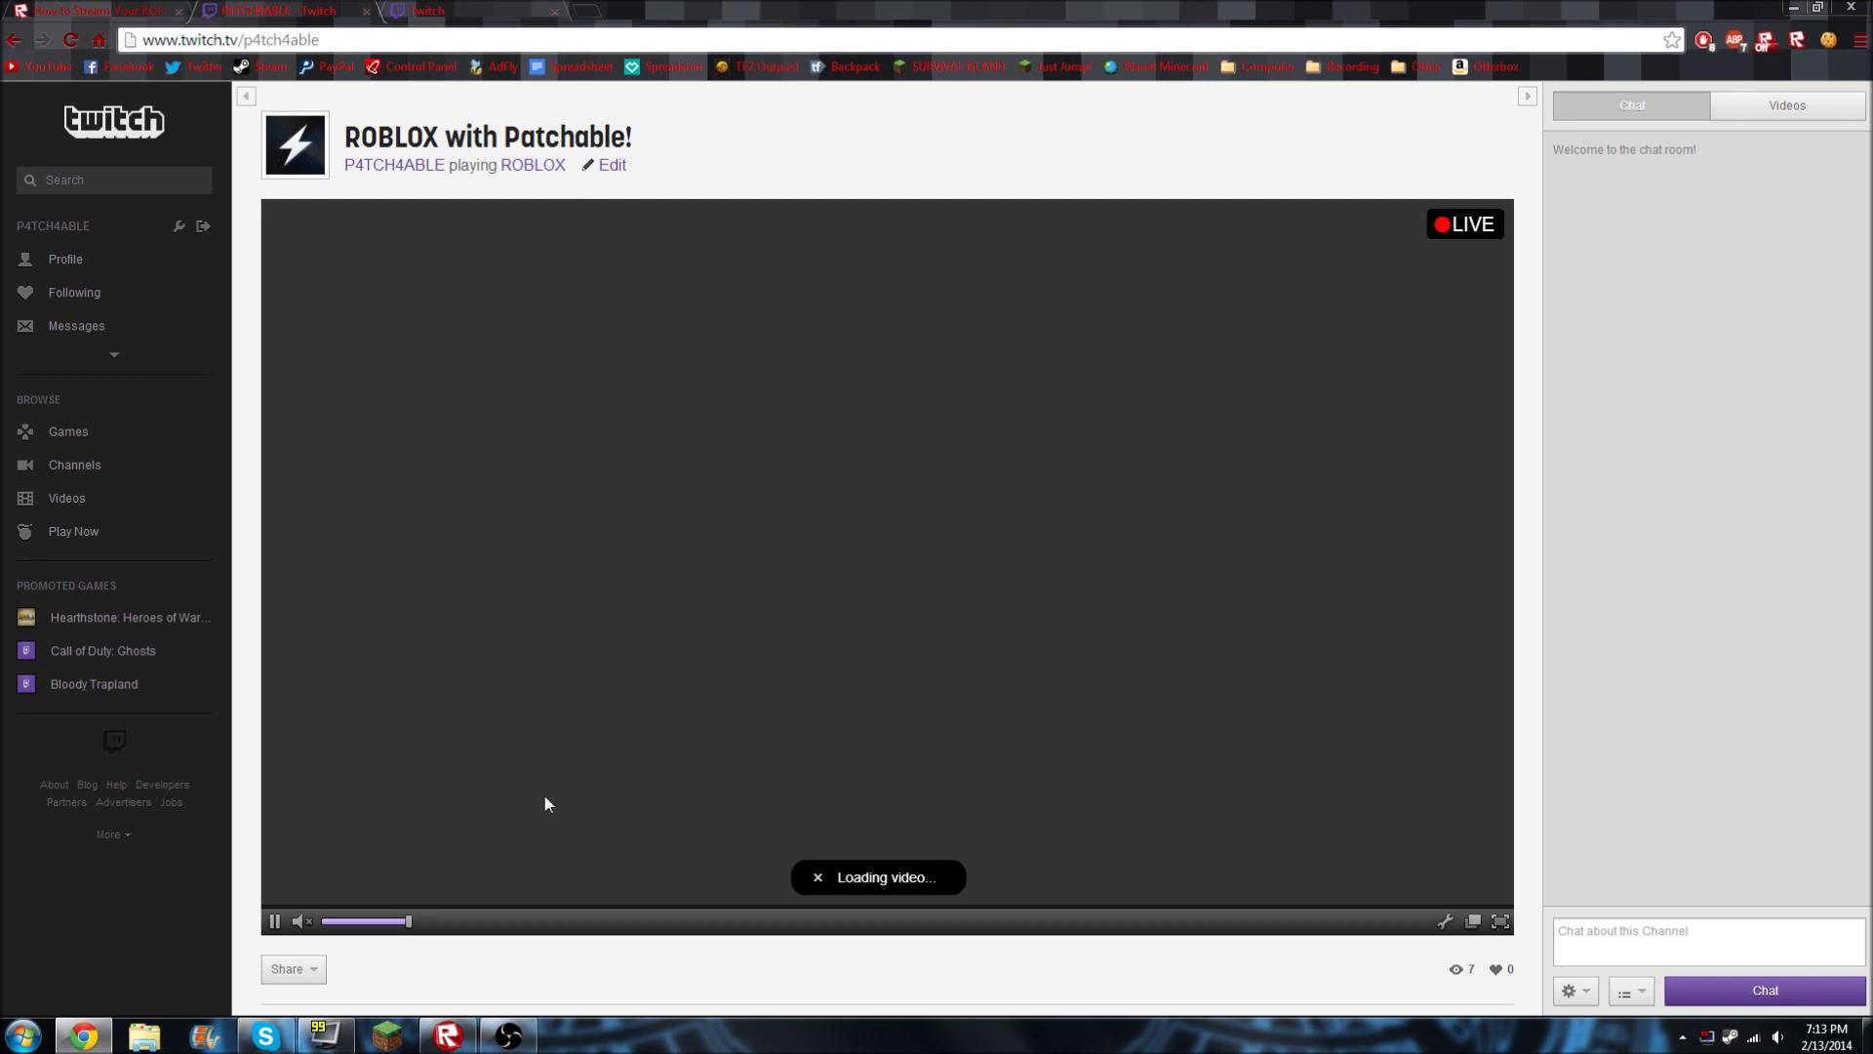
Reload the Twitch channel, get the live ROBLOX stream playing, then return to the game
{"action": "key", "text": "Return"}
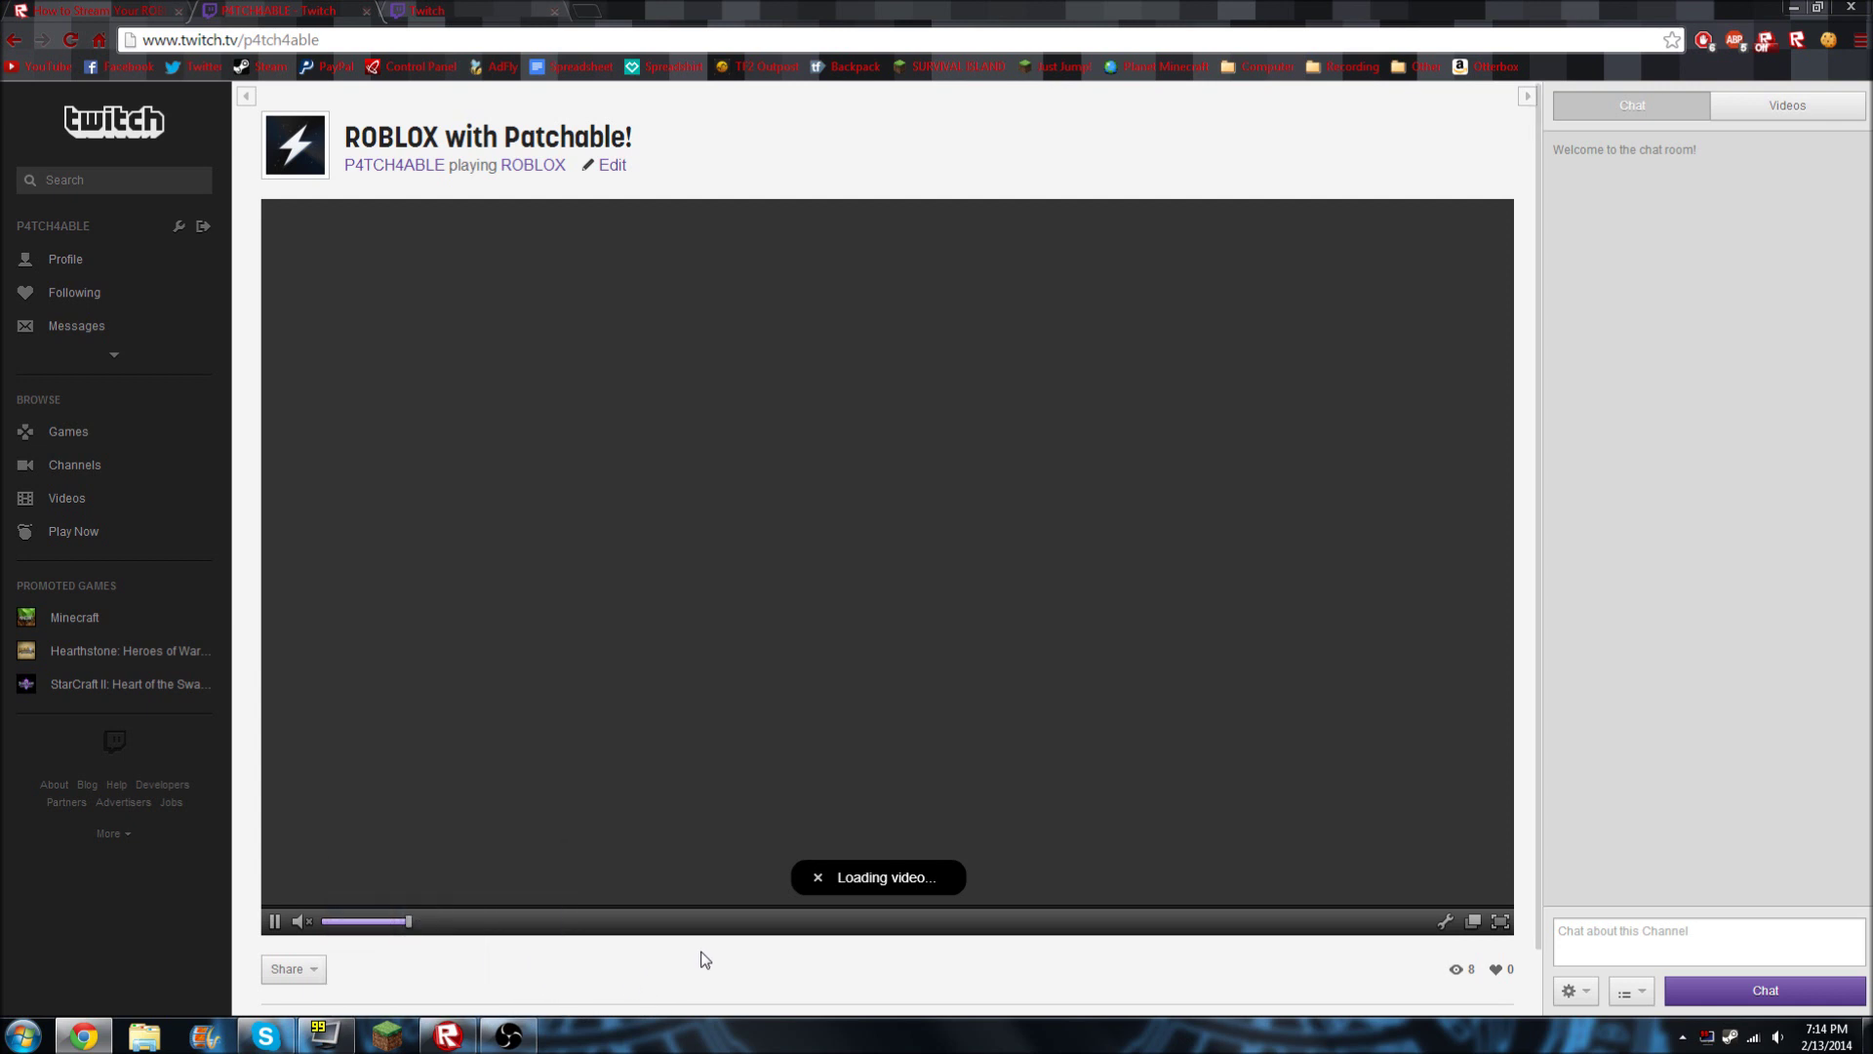
{"action": "left_click", "coordinate": [501, 1043]}
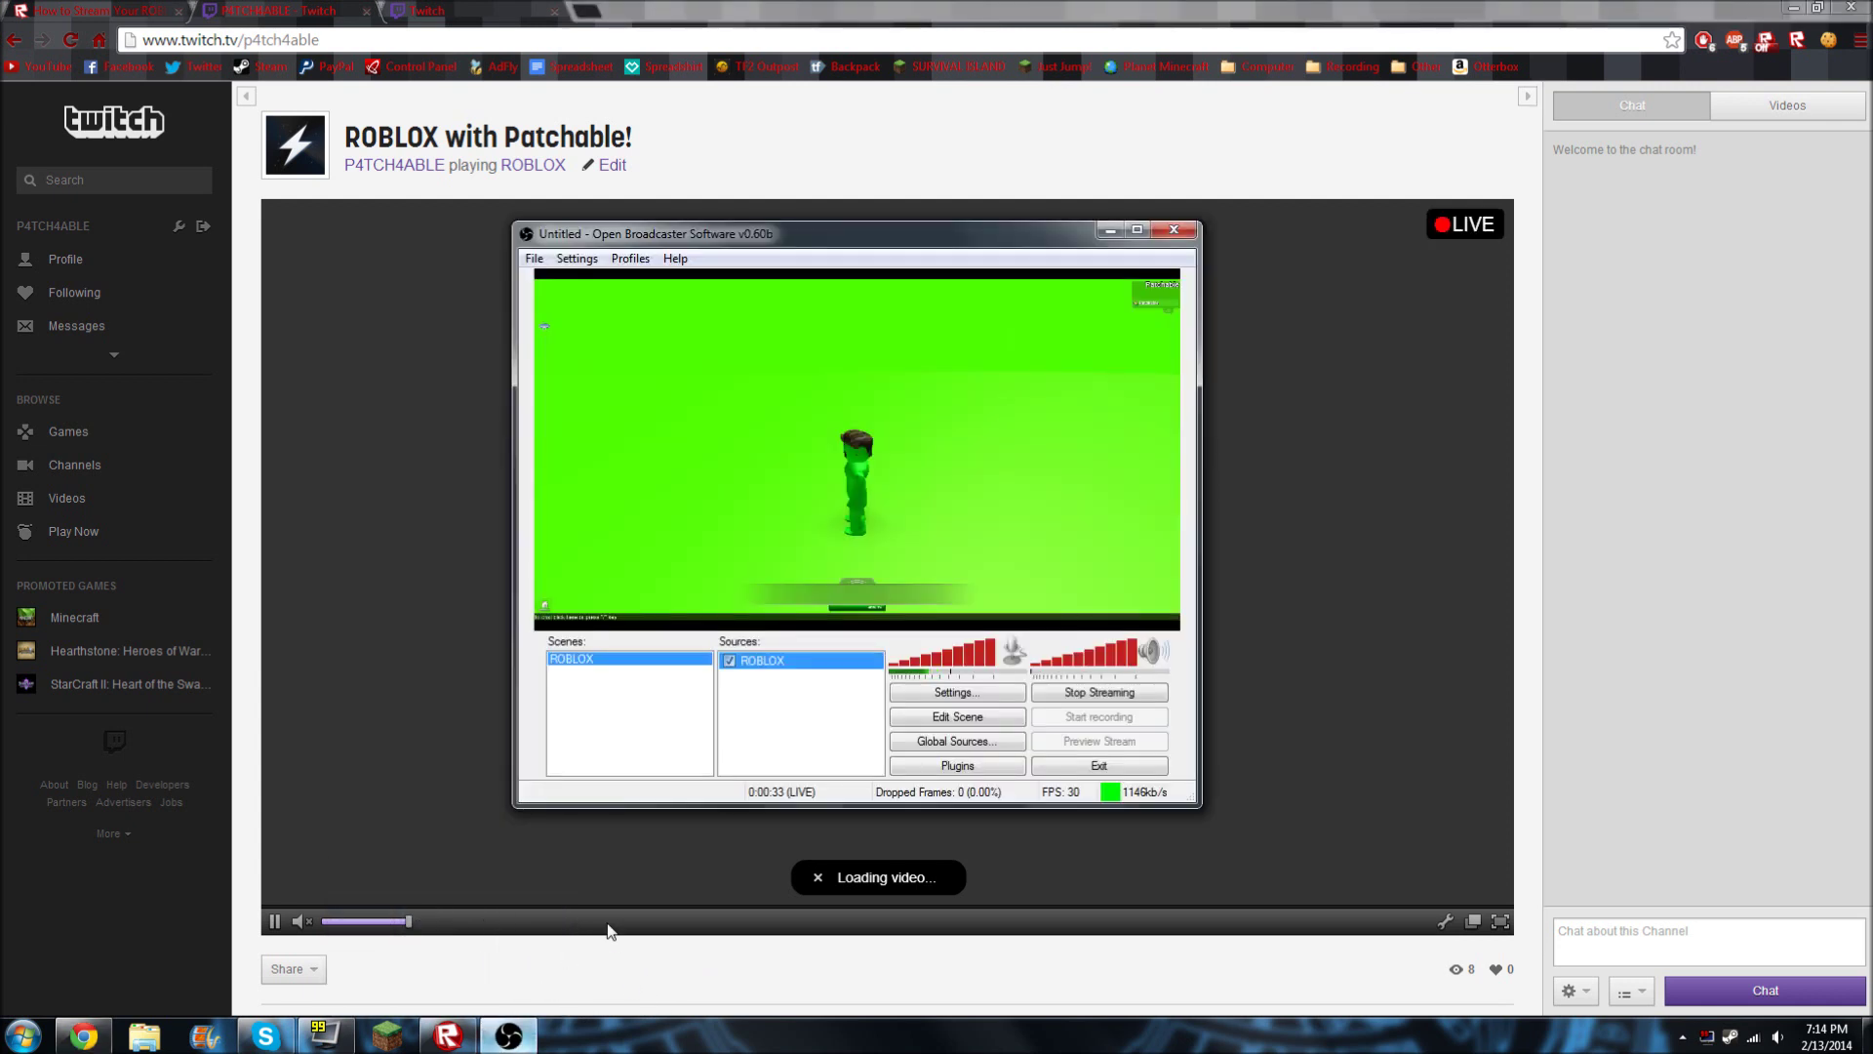
{"action": "left_click", "coordinate": [766, 883]}
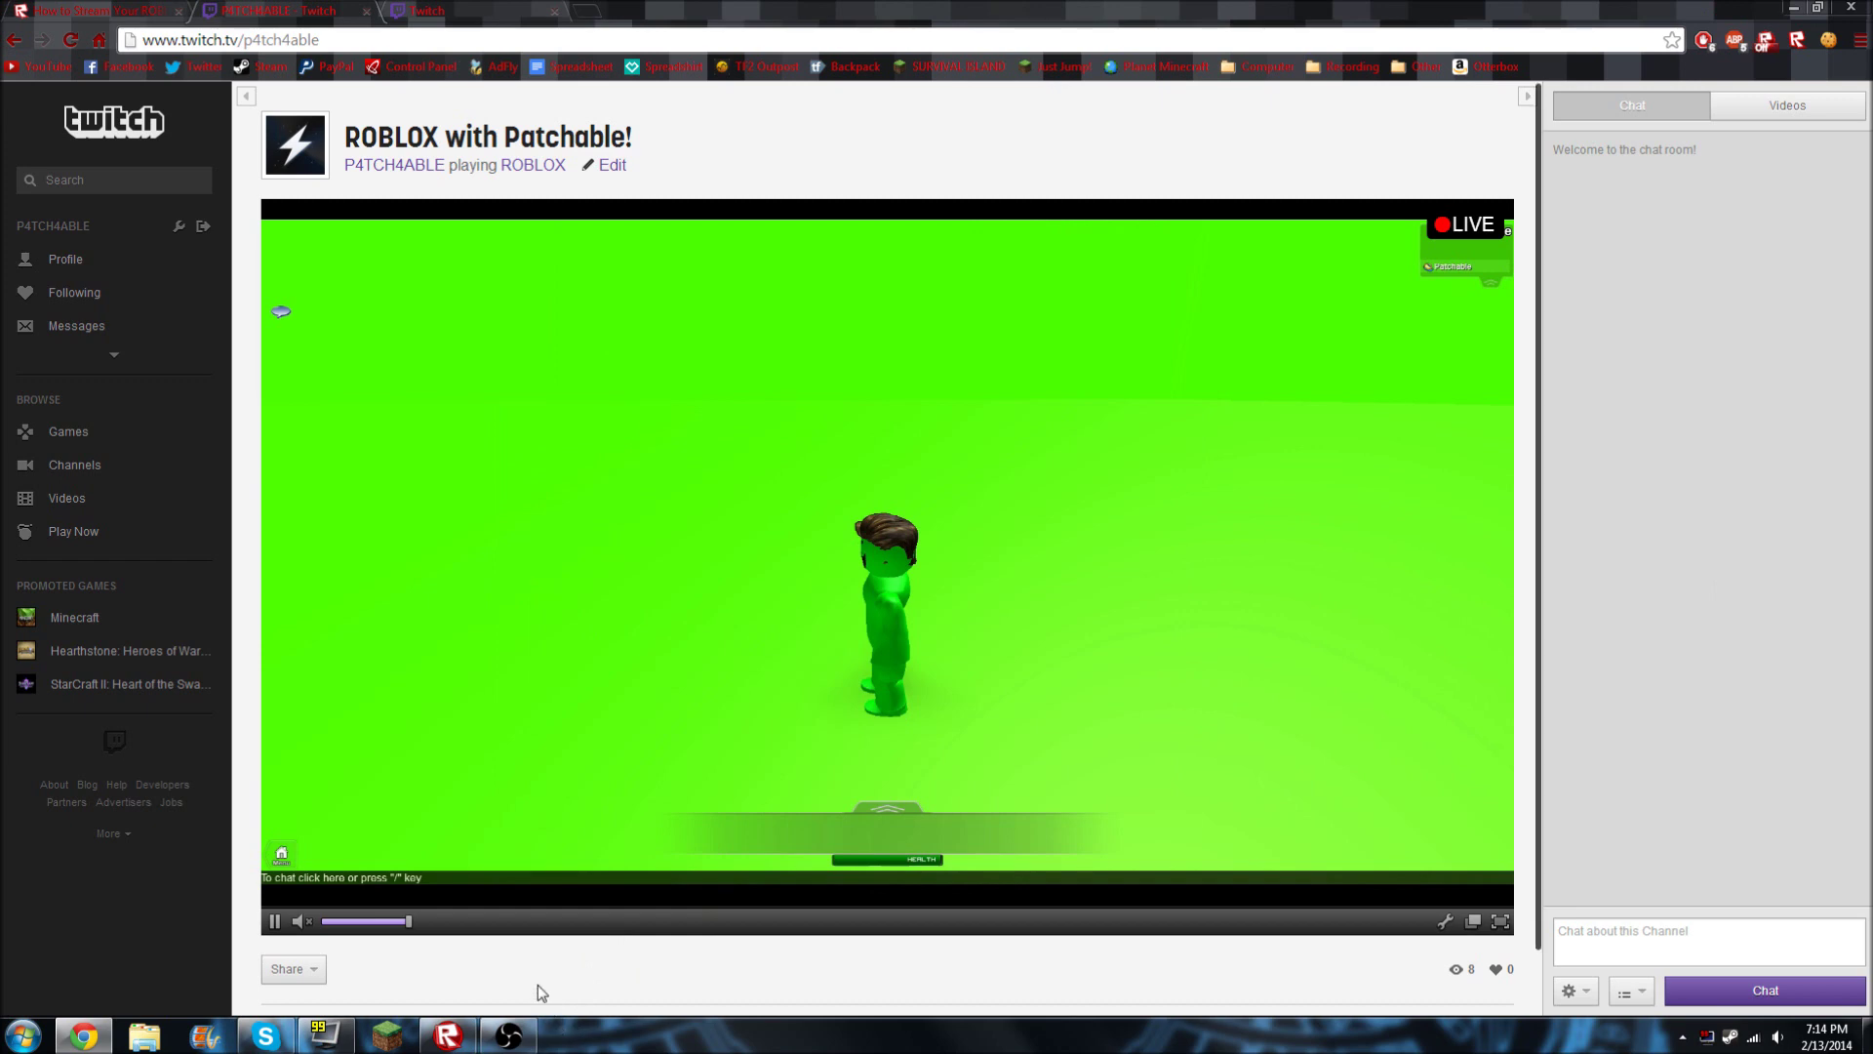
{"action": "left_click", "coordinate": [446, 1034]}
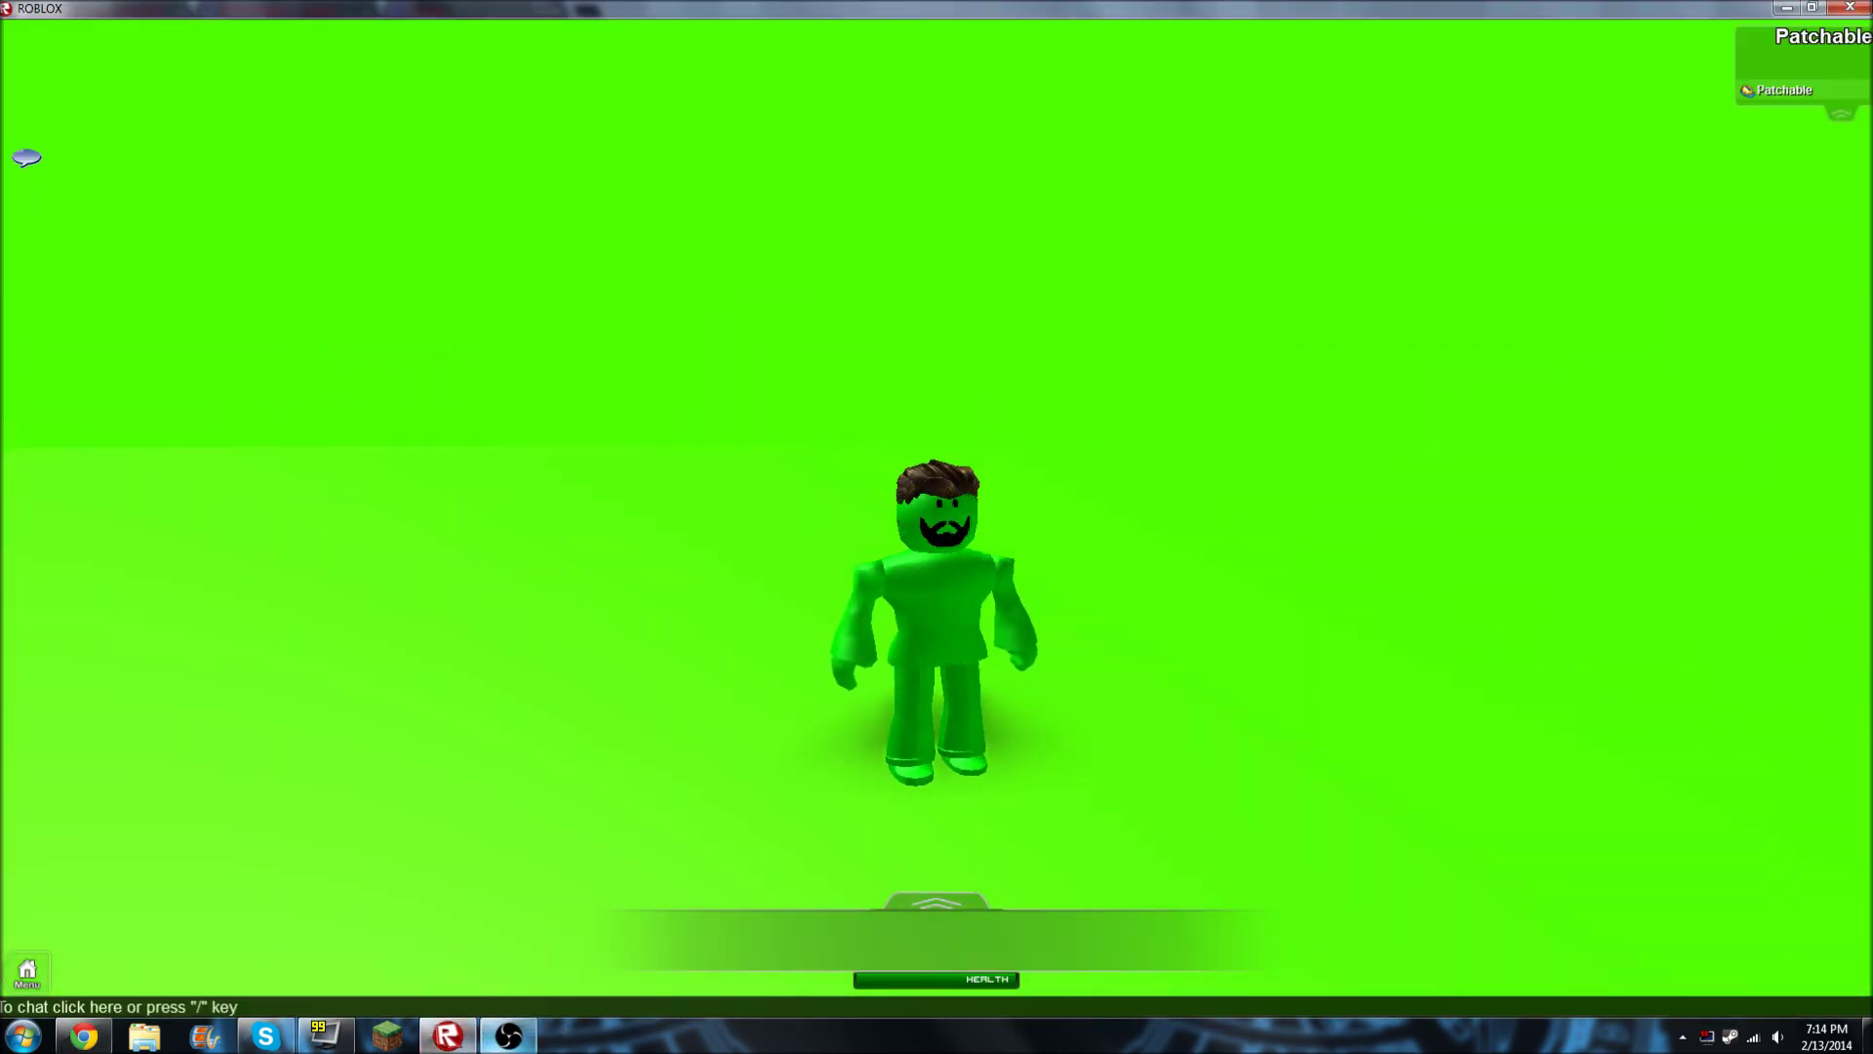
Restart streaming in OBS after cancelling a first Video Capture Device attempt
{"action": "left_click", "coordinate": [507, 1034]}
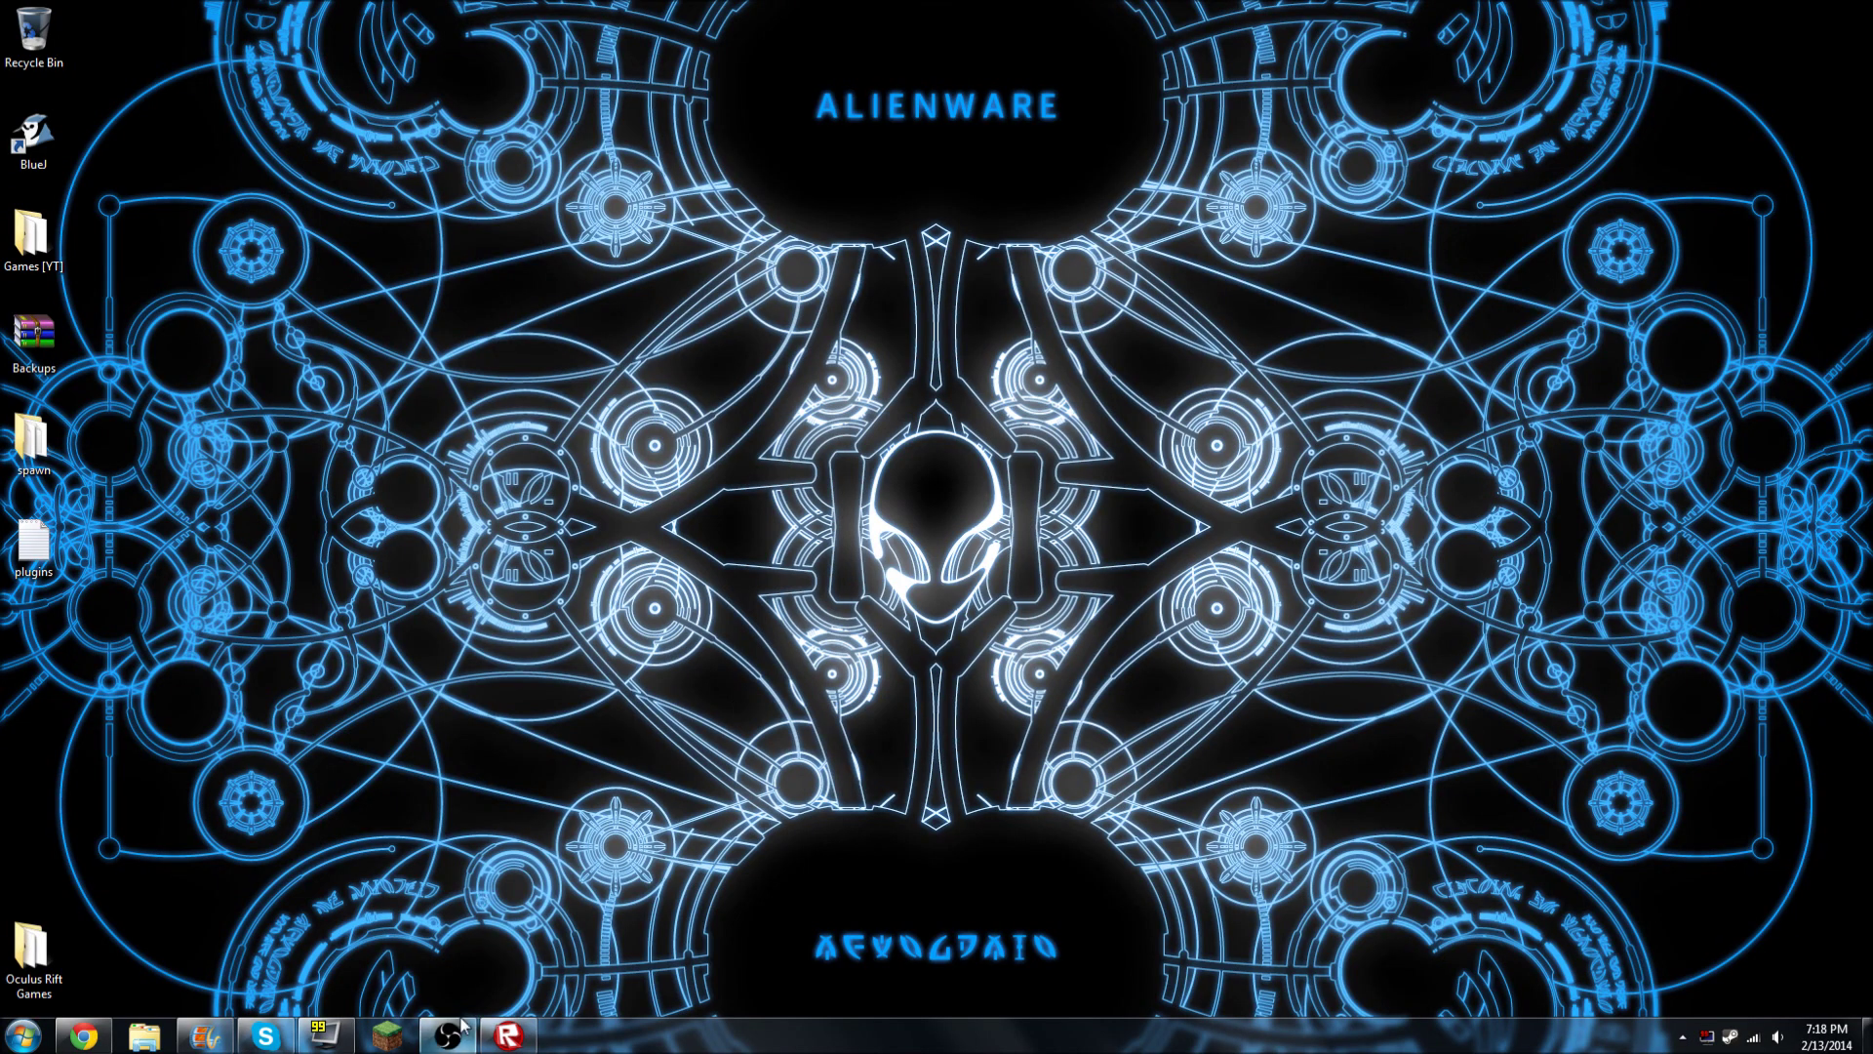
{"action": "left_click", "coordinate": [448, 1036]}
{"action": "left_click", "coordinate": [447, 1036]}
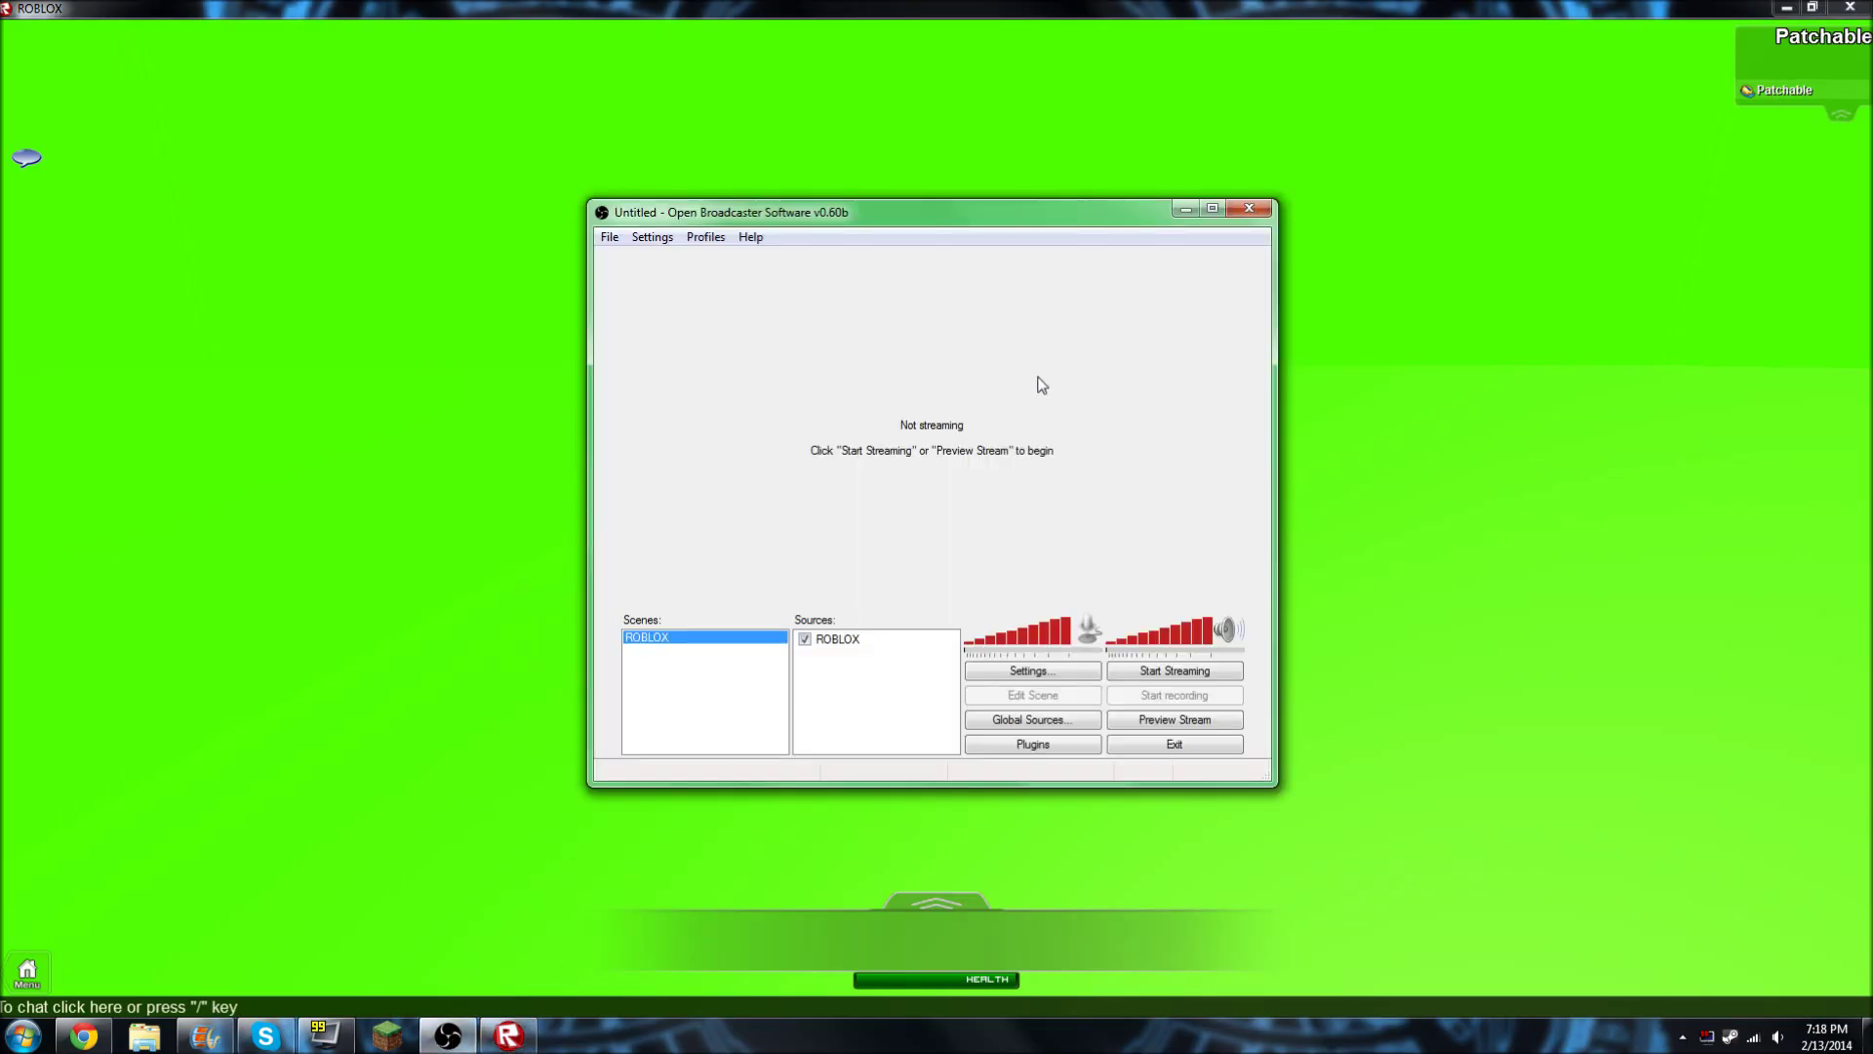
{"action": "right_click", "coordinate": [857, 690]}
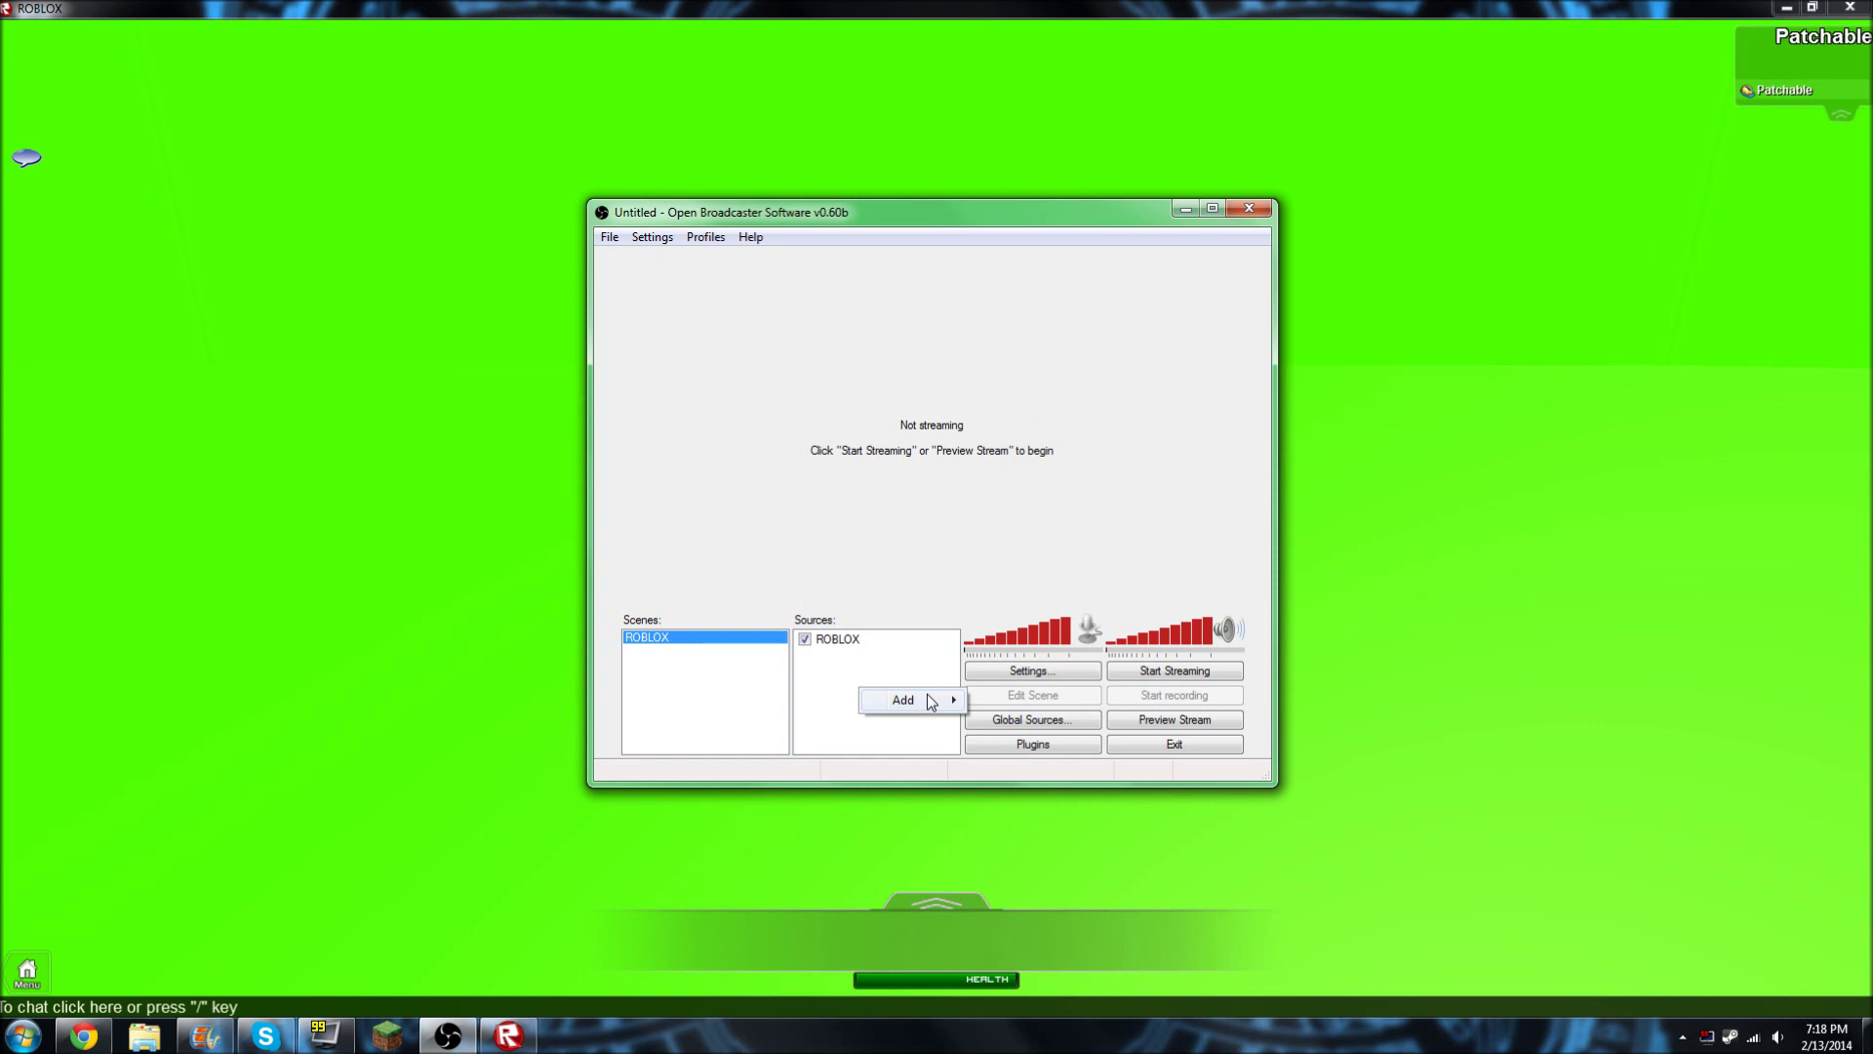
{"action": "mouse_move", "coordinate": [905, 699]}
{"action": "left_click", "coordinate": [1071, 831]}
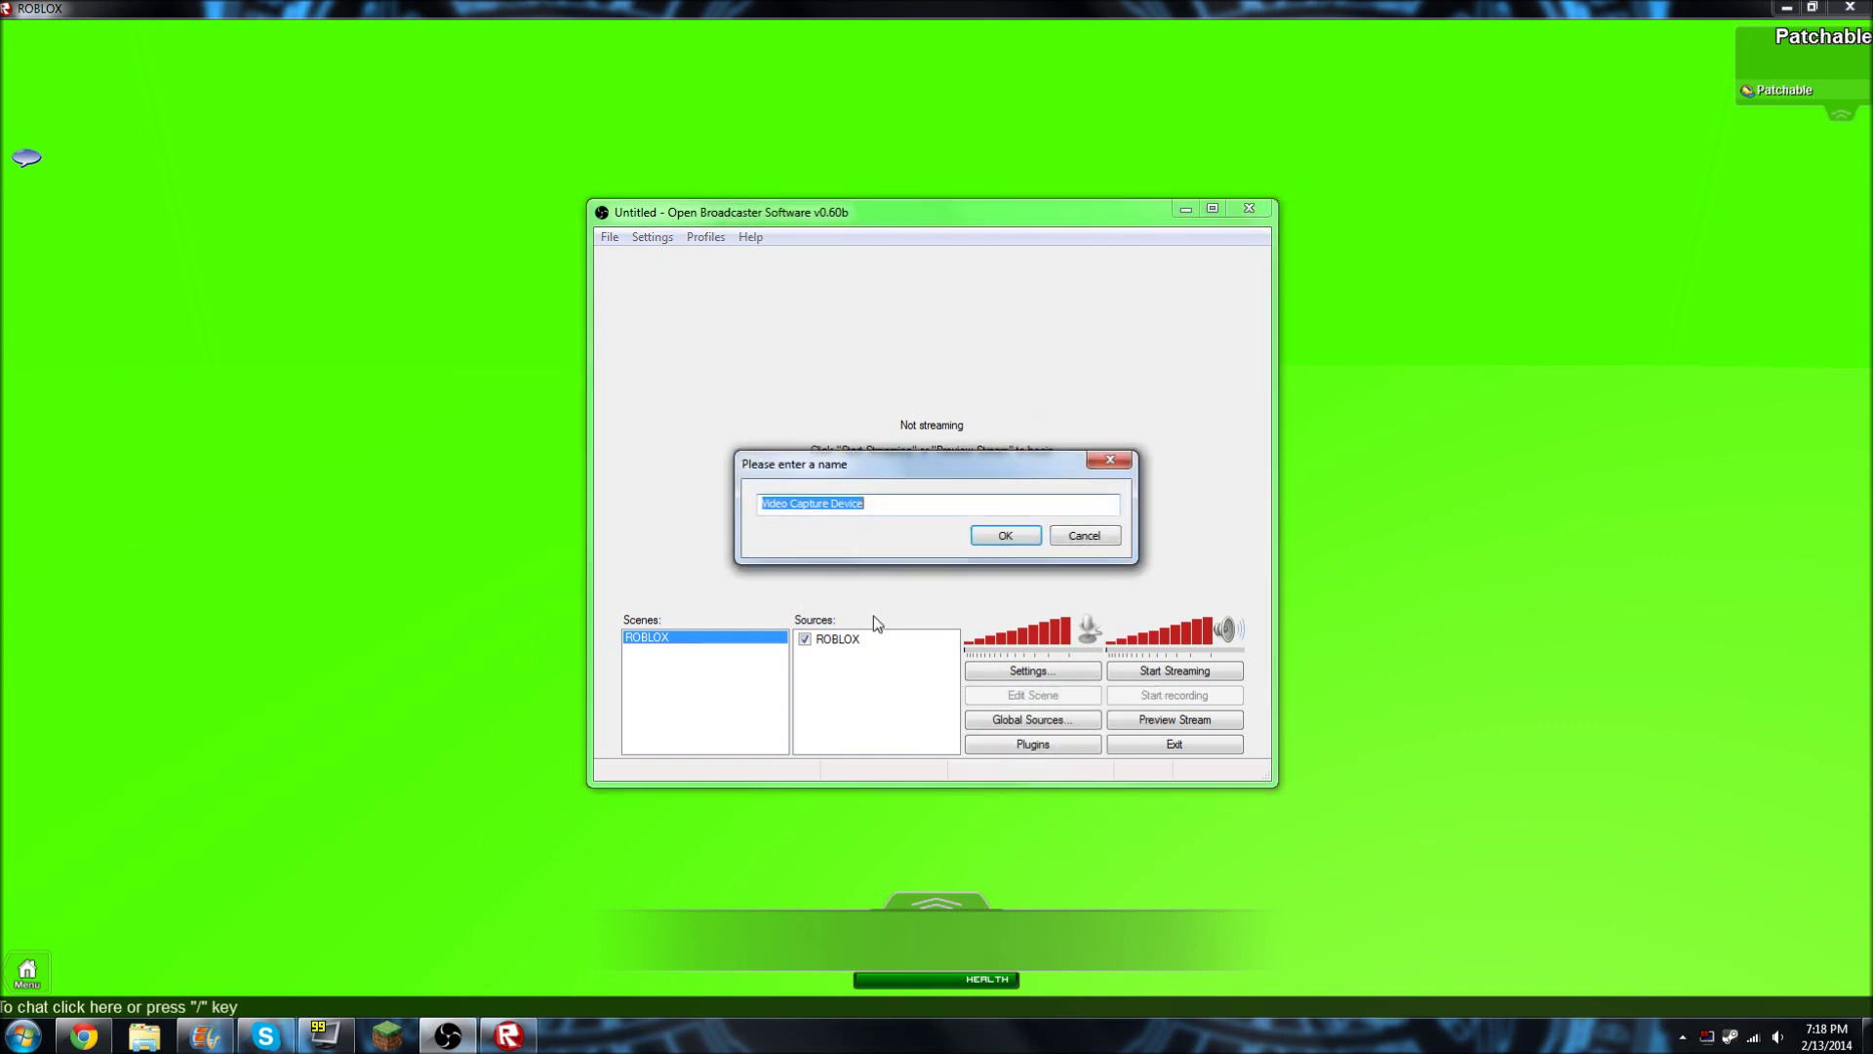
{"action": "left_click", "coordinate": [1066, 539]}
{"action": "left_click", "coordinate": [1175, 674]}
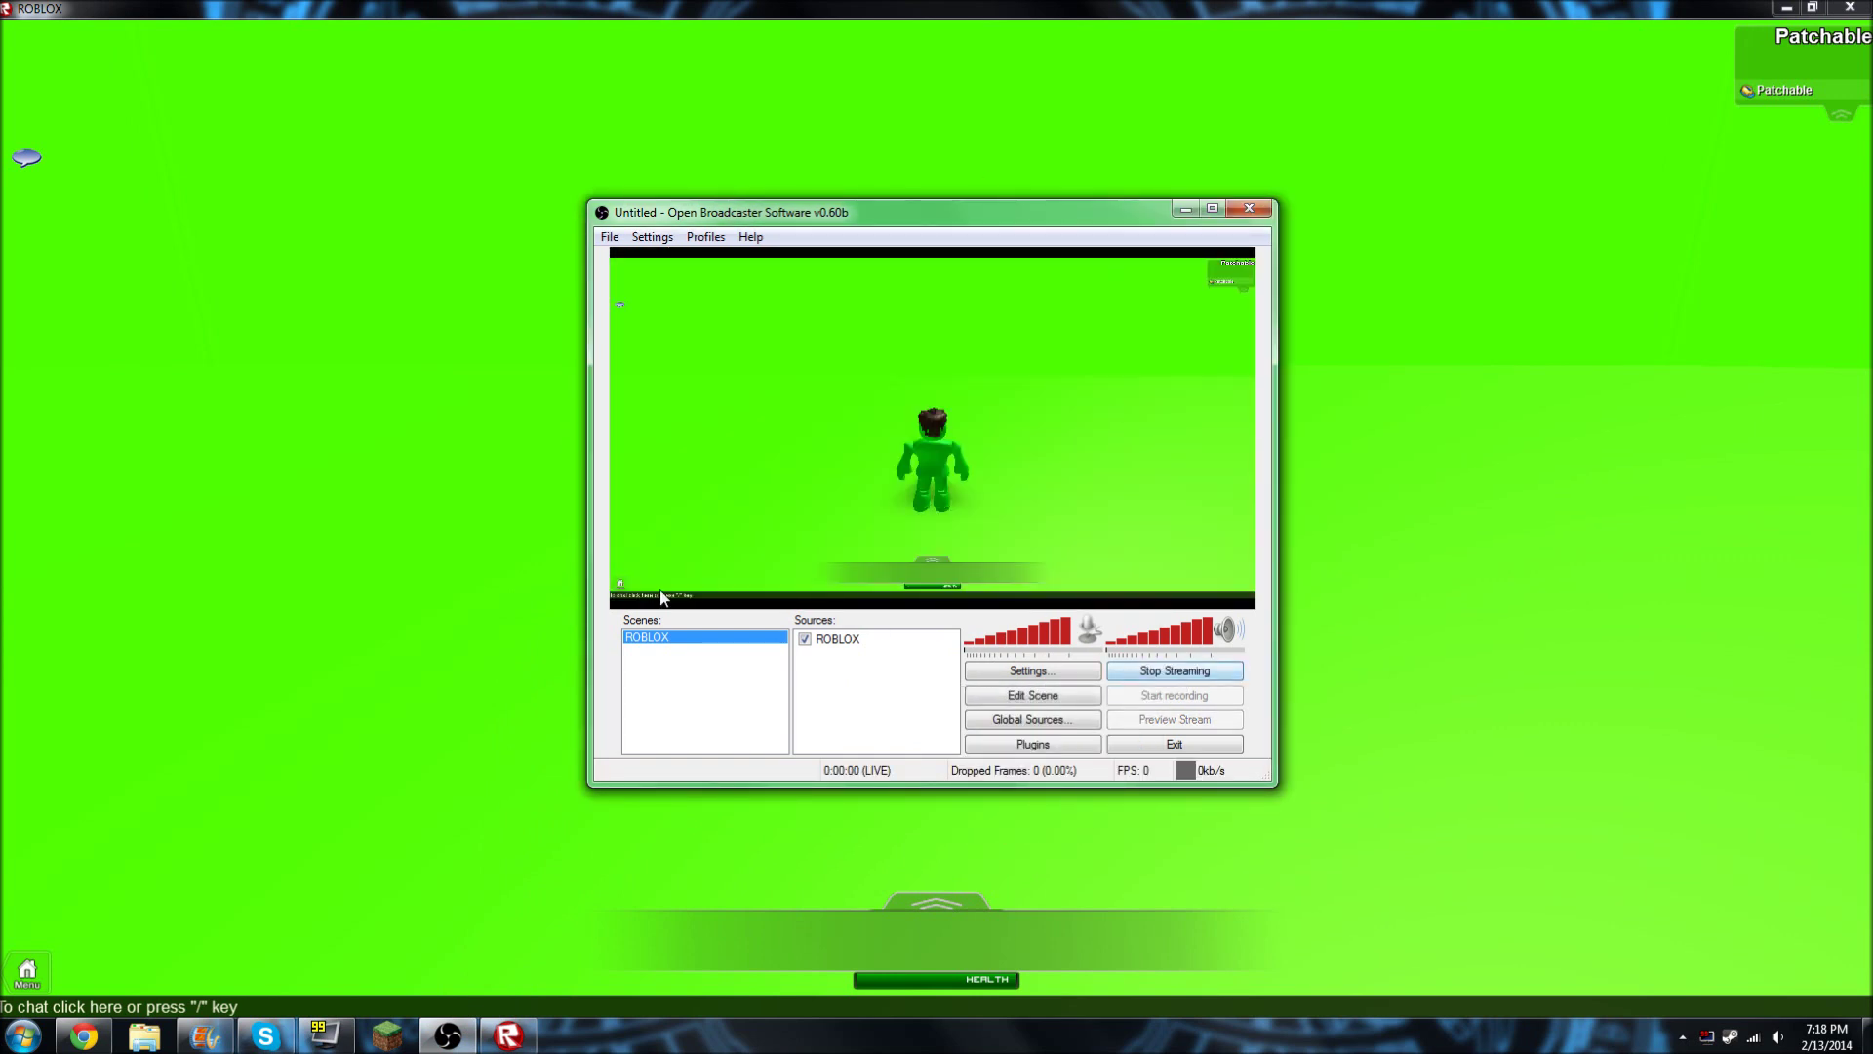
Add a Video Capture Device source again from the Sources list
{"action": "right_click", "coordinate": [867, 640]}
{"action": "right_click", "coordinate": [821, 686]}
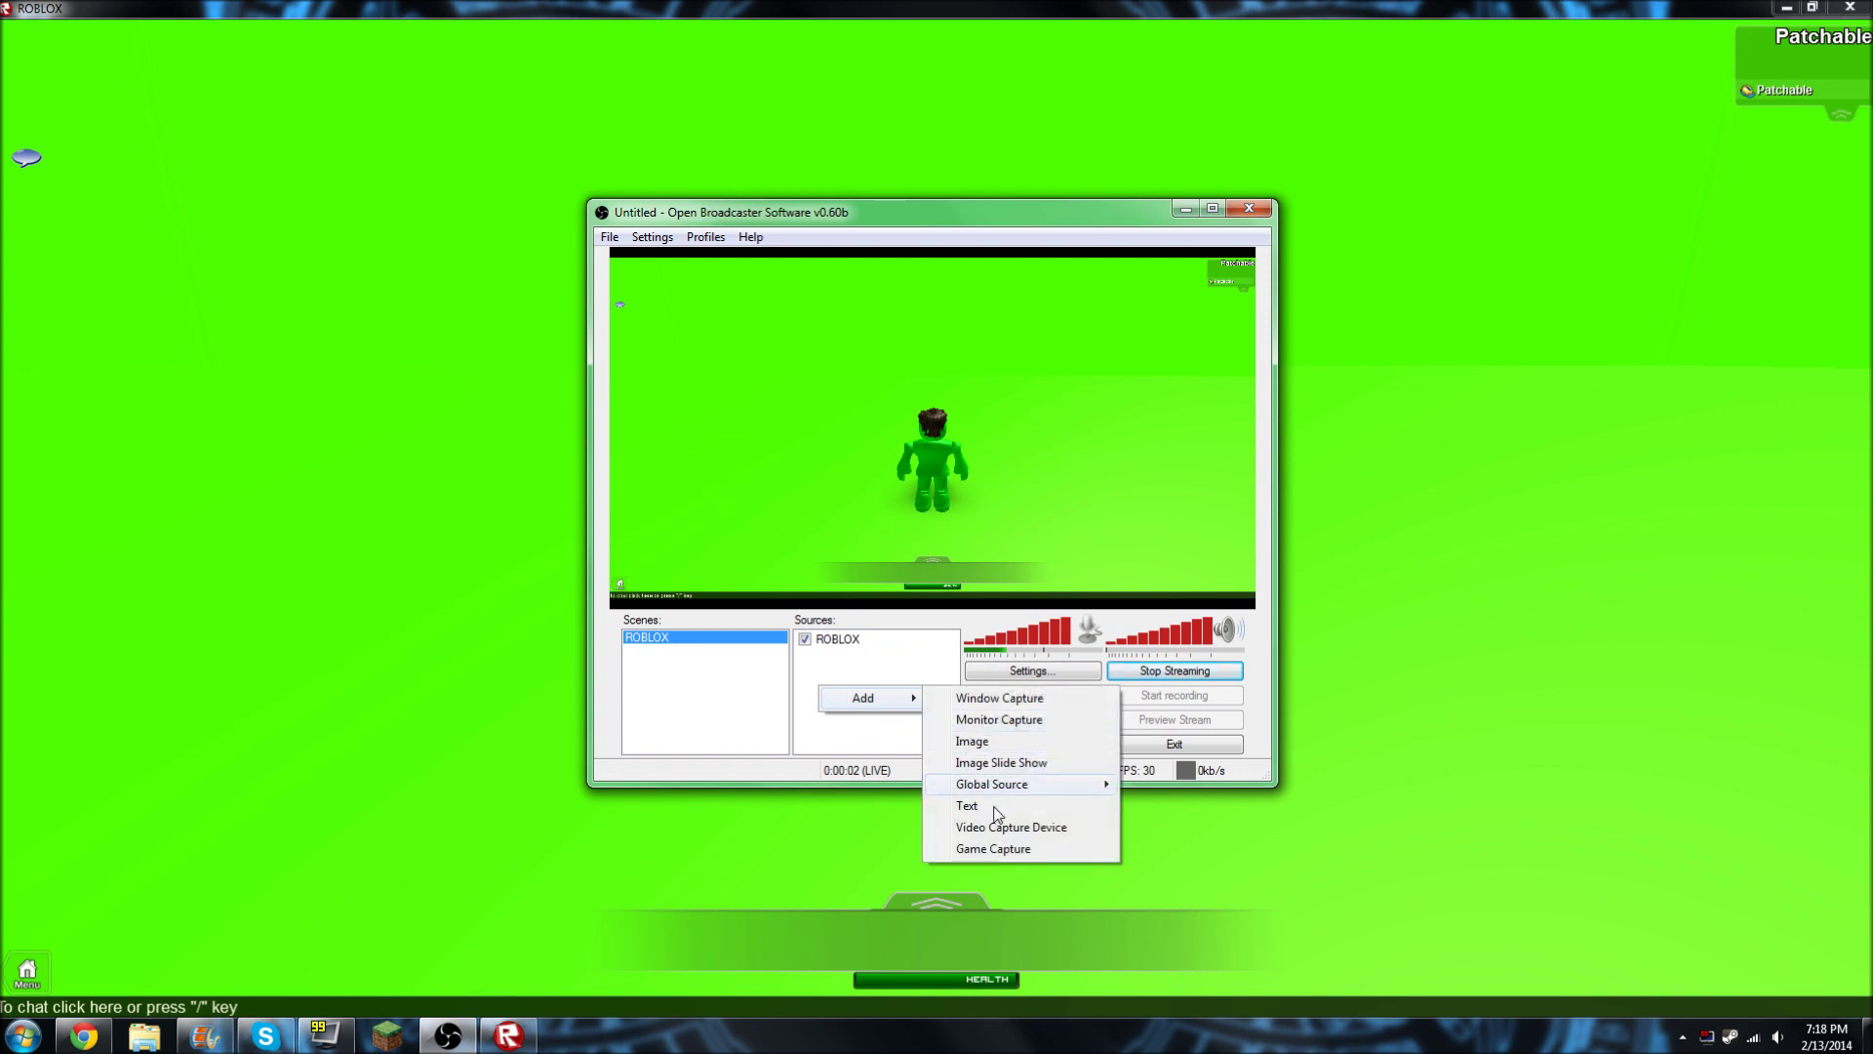
{"action": "left_click", "coordinate": [878, 629]}
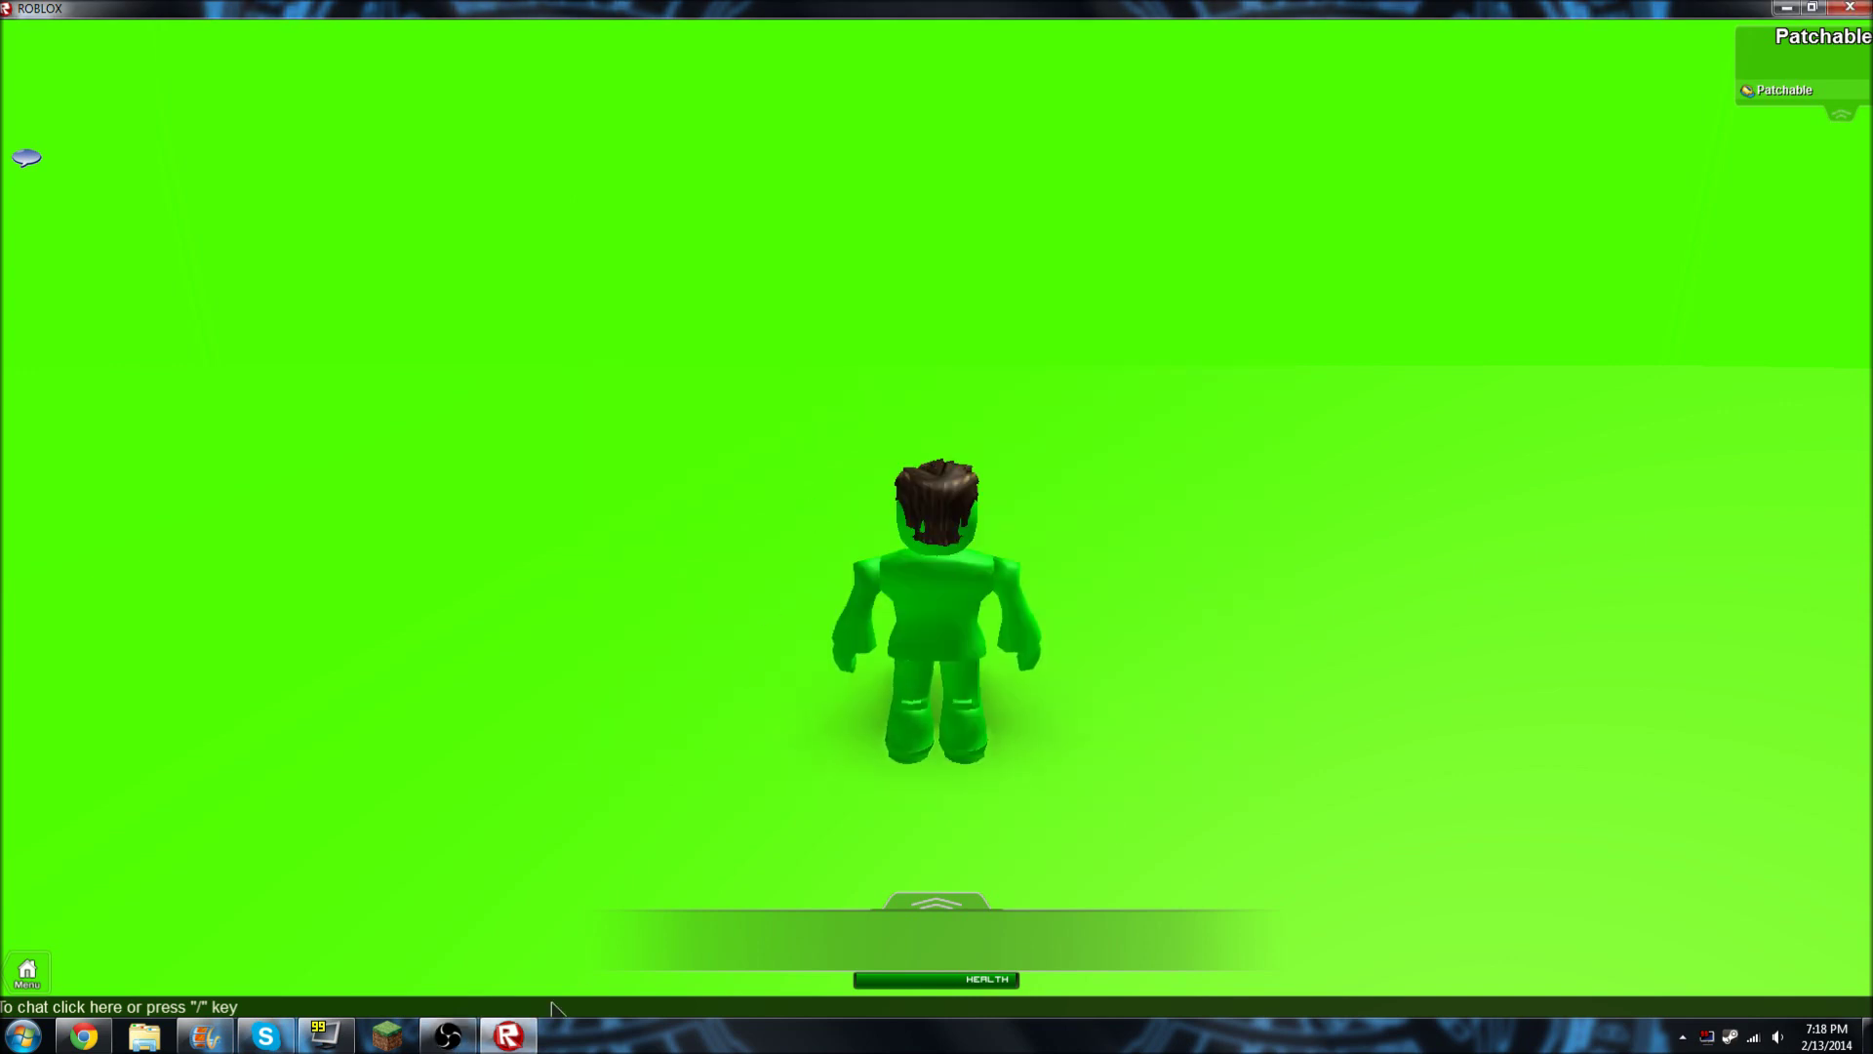
{"action": "left_click", "coordinate": [447, 1036]}
Keep the default source name and select Webcam C110 as the capture device
{"action": "left_click", "coordinate": [994, 541]}
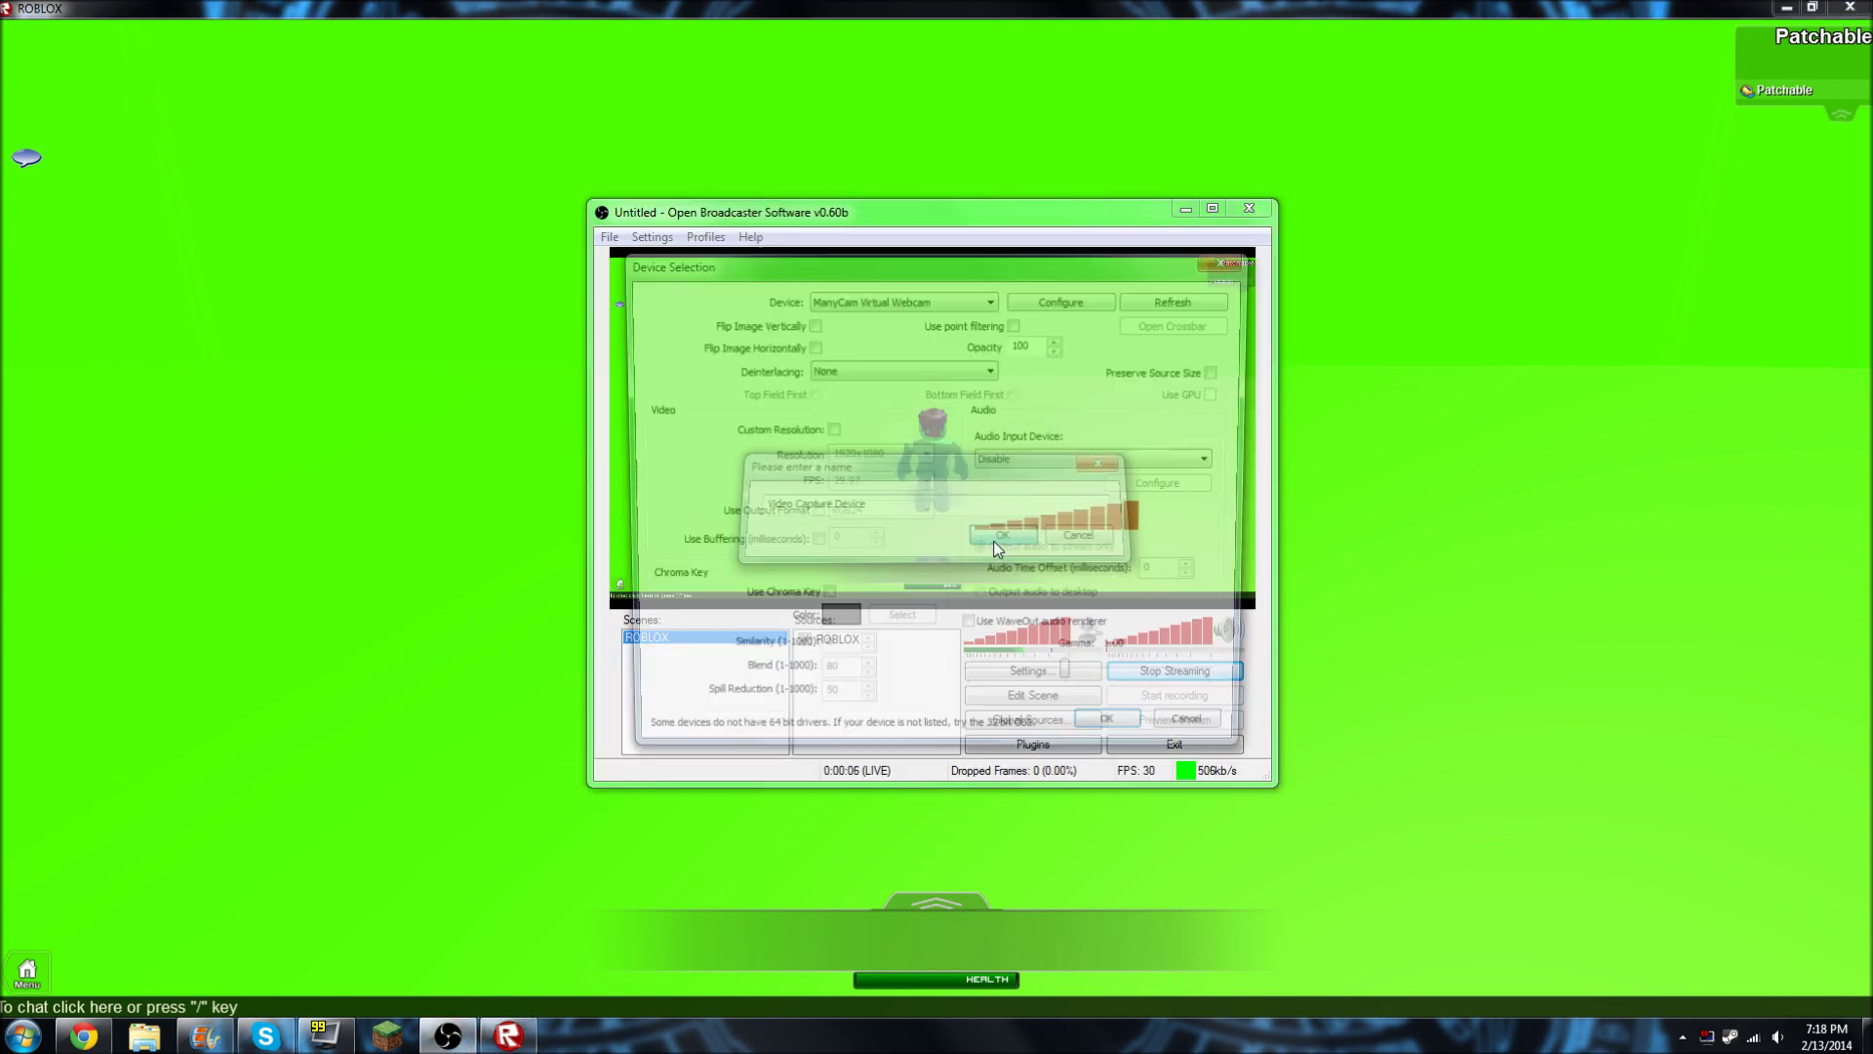
{"action": "left_click", "coordinate": [922, 301]}
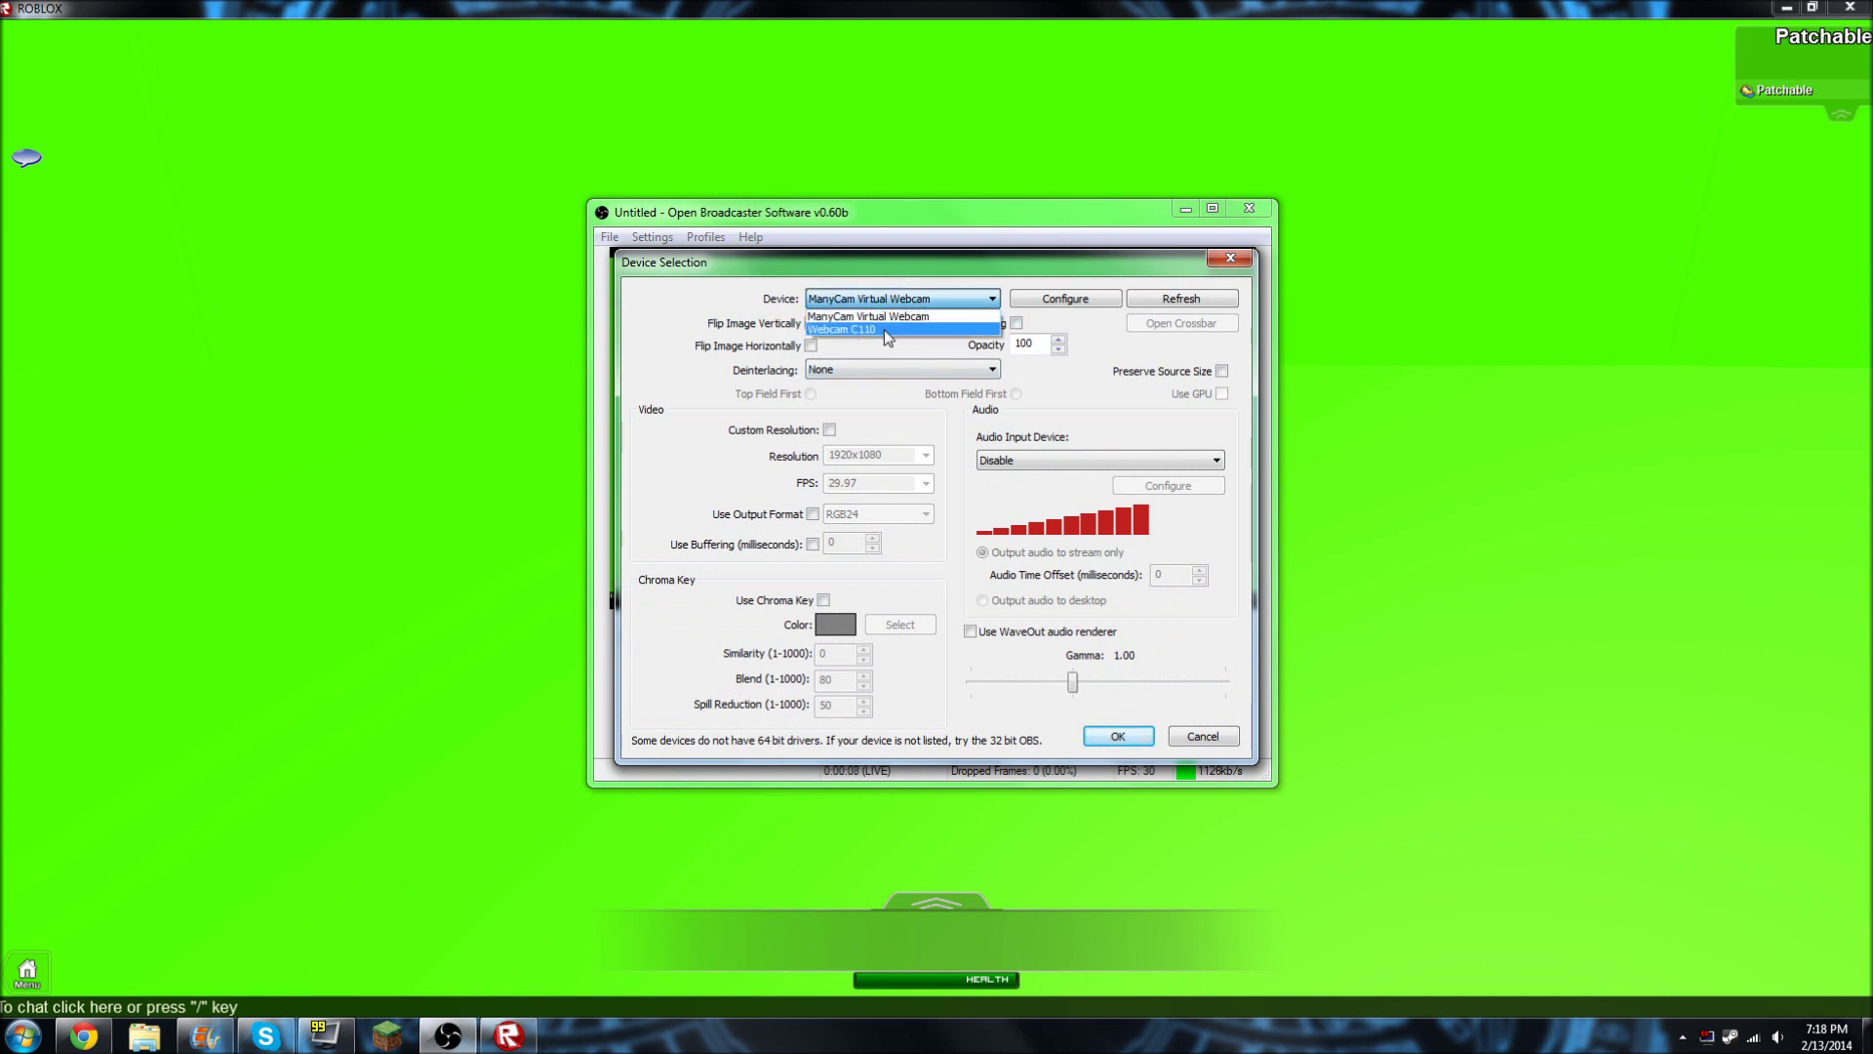
{"action": "left_click", "coordinate": [885, 330]}
{"action": "left_click", "coordinate": [1118, 736]}
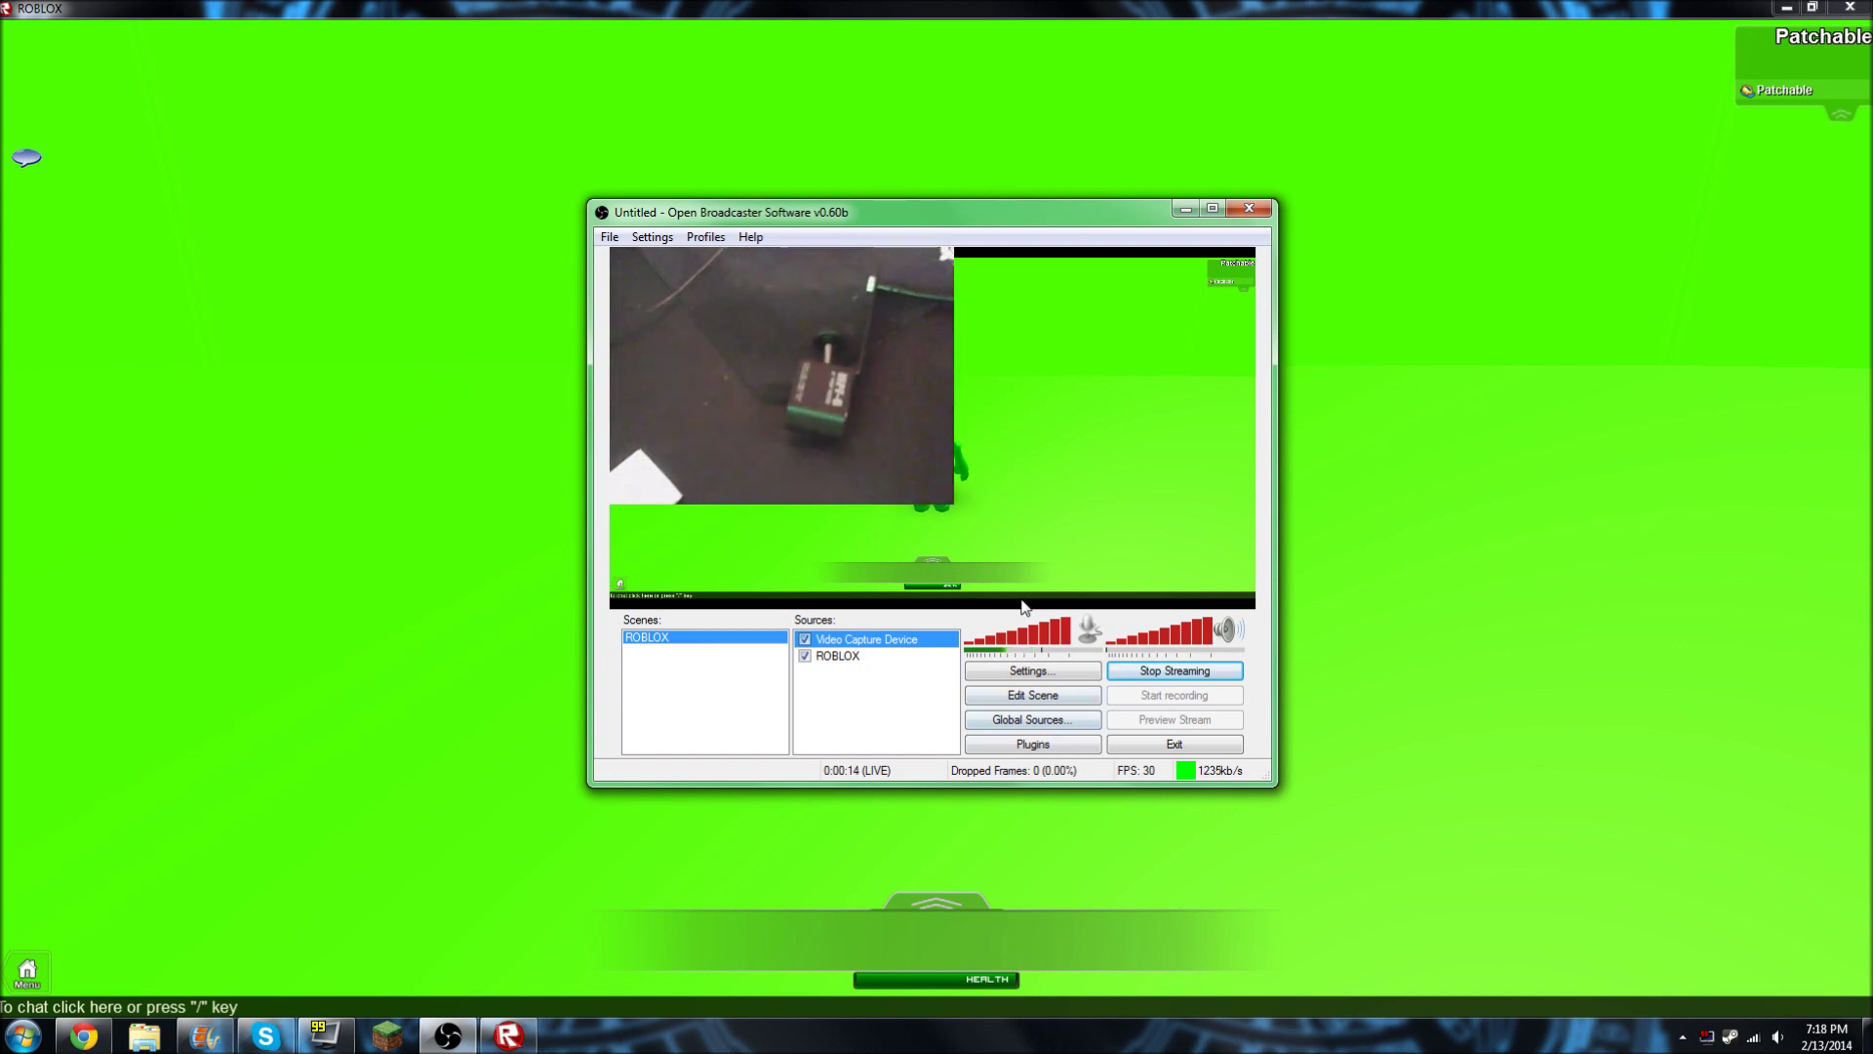
Enable Edit Scene, shrink the webcam overlay to a thumbnail, and nudge it up-left
{"action": "left_click", "coordinate": [1042, 697]}
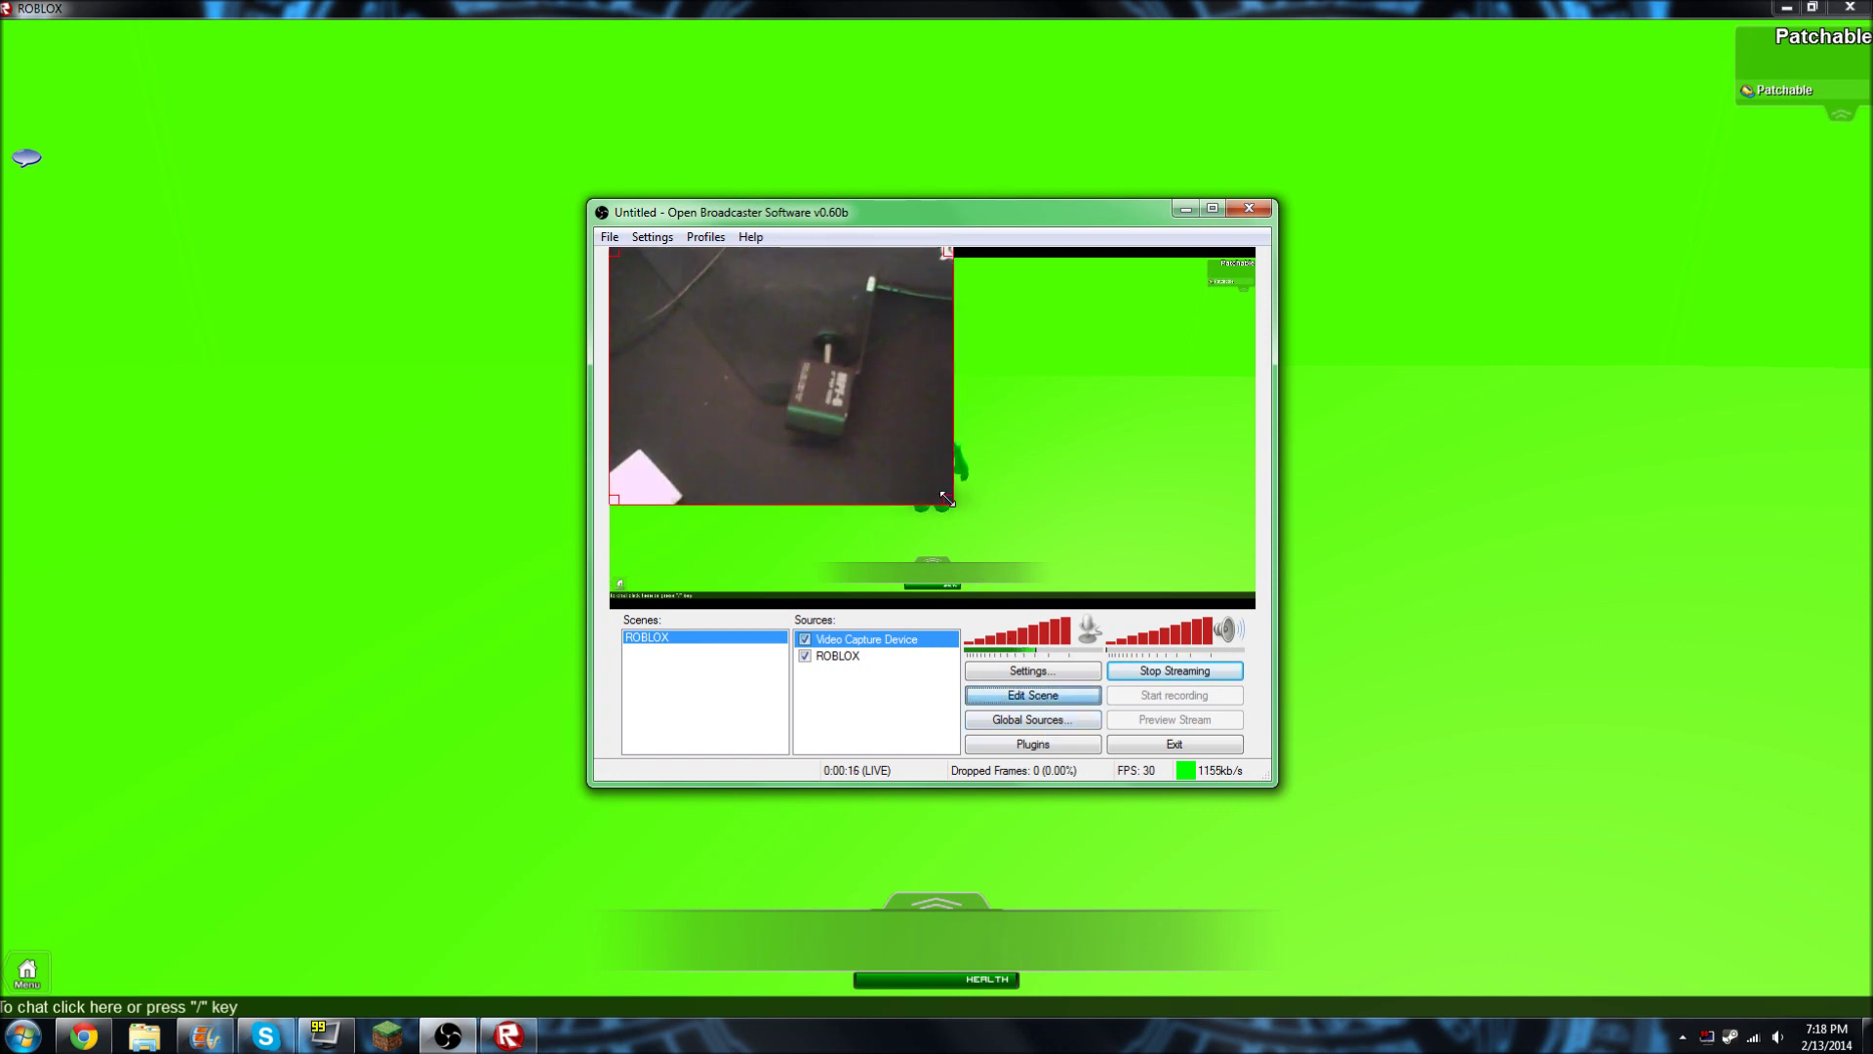
{"action": "mouse_move", "coordinate": [947, 499]}
{"action": "left_mouse_down"}
{"action": "mouse_move", "coordinate": [718, 326]}
{"action": "mouse_move", "coordinate": [927, 416]}
{"action": "mouse_move", "coordinate": [663, 301]}
{"action": "mouse_move", "coordinate": [710, 303]}
{"action": "mouse_move", "coordinate": [705, 318]}
{"action": "left_mouse_up"}
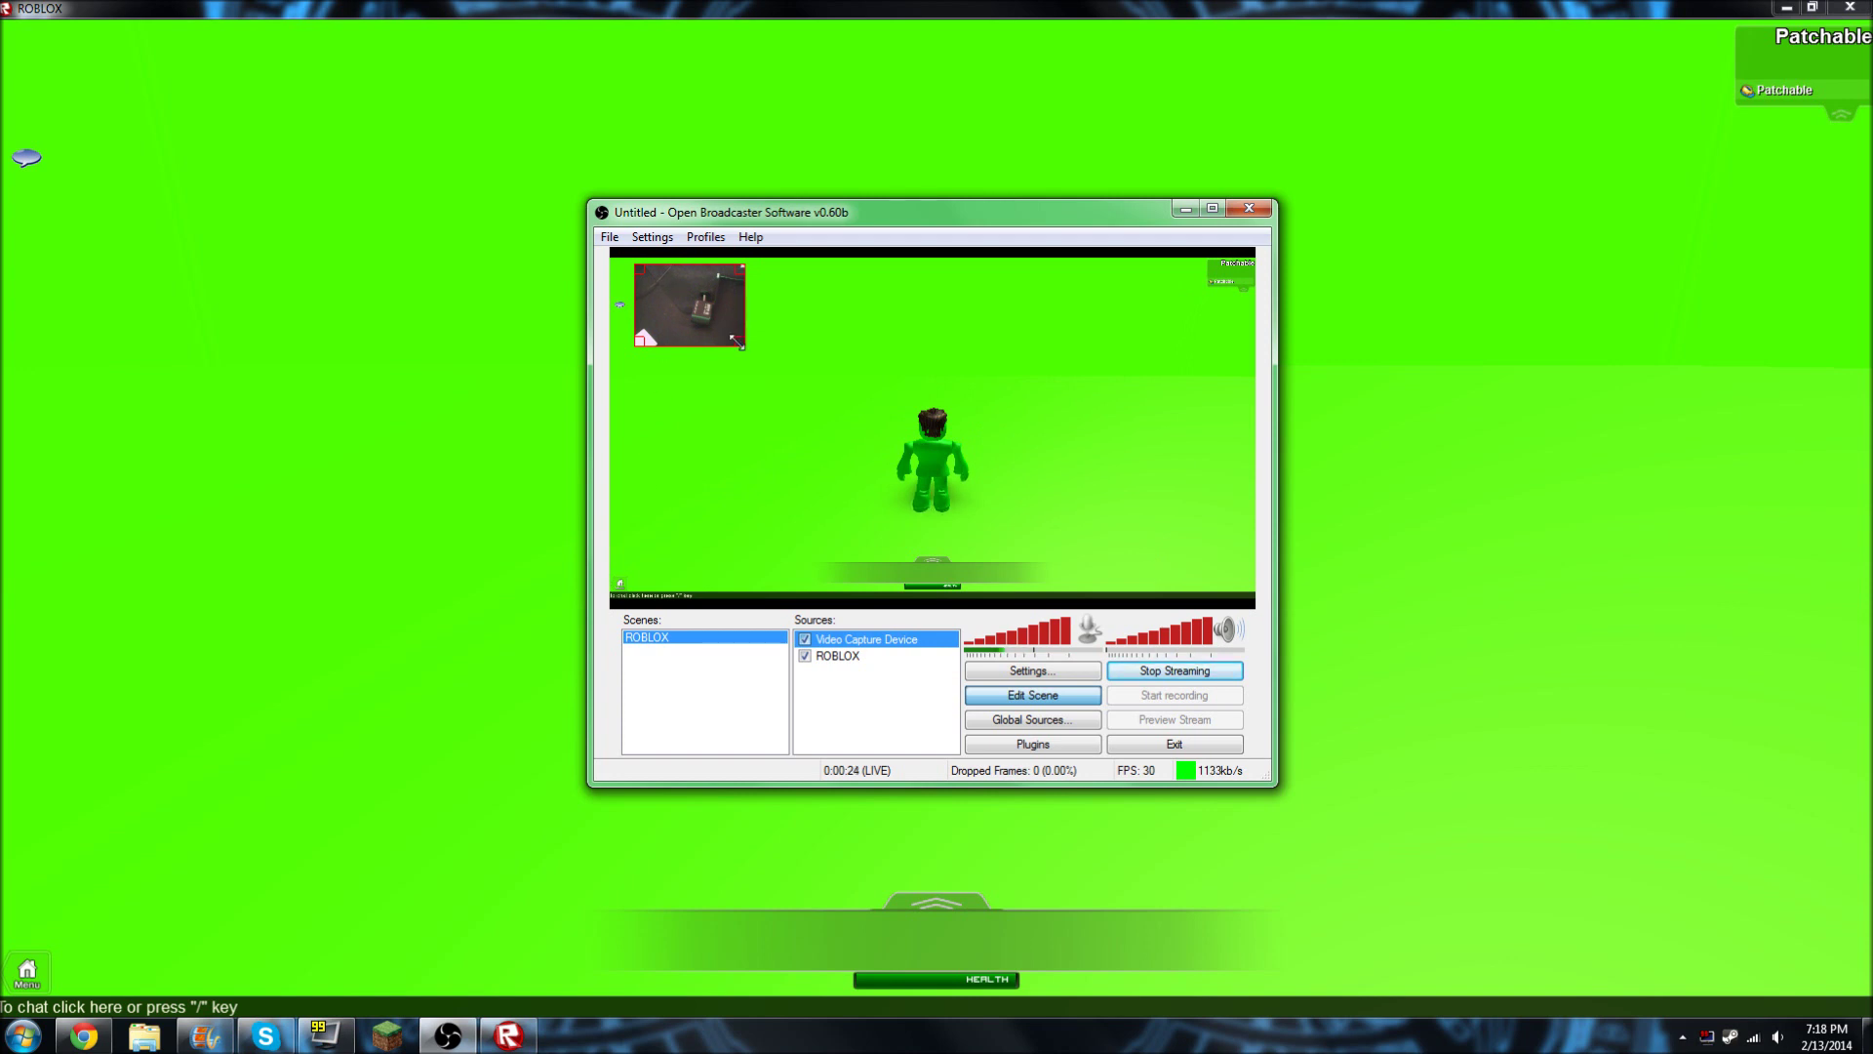
{"action": "left_click_drag", "start_coordinate": [740, 344], "coordinate": [954, 434]}
{"action": "left_click_drag", "start_coordinate": [826, 399], "coordinate": [713, 332]}
{"action": "key", "text": "Up"}
{"action": "key", "text": "Left"}
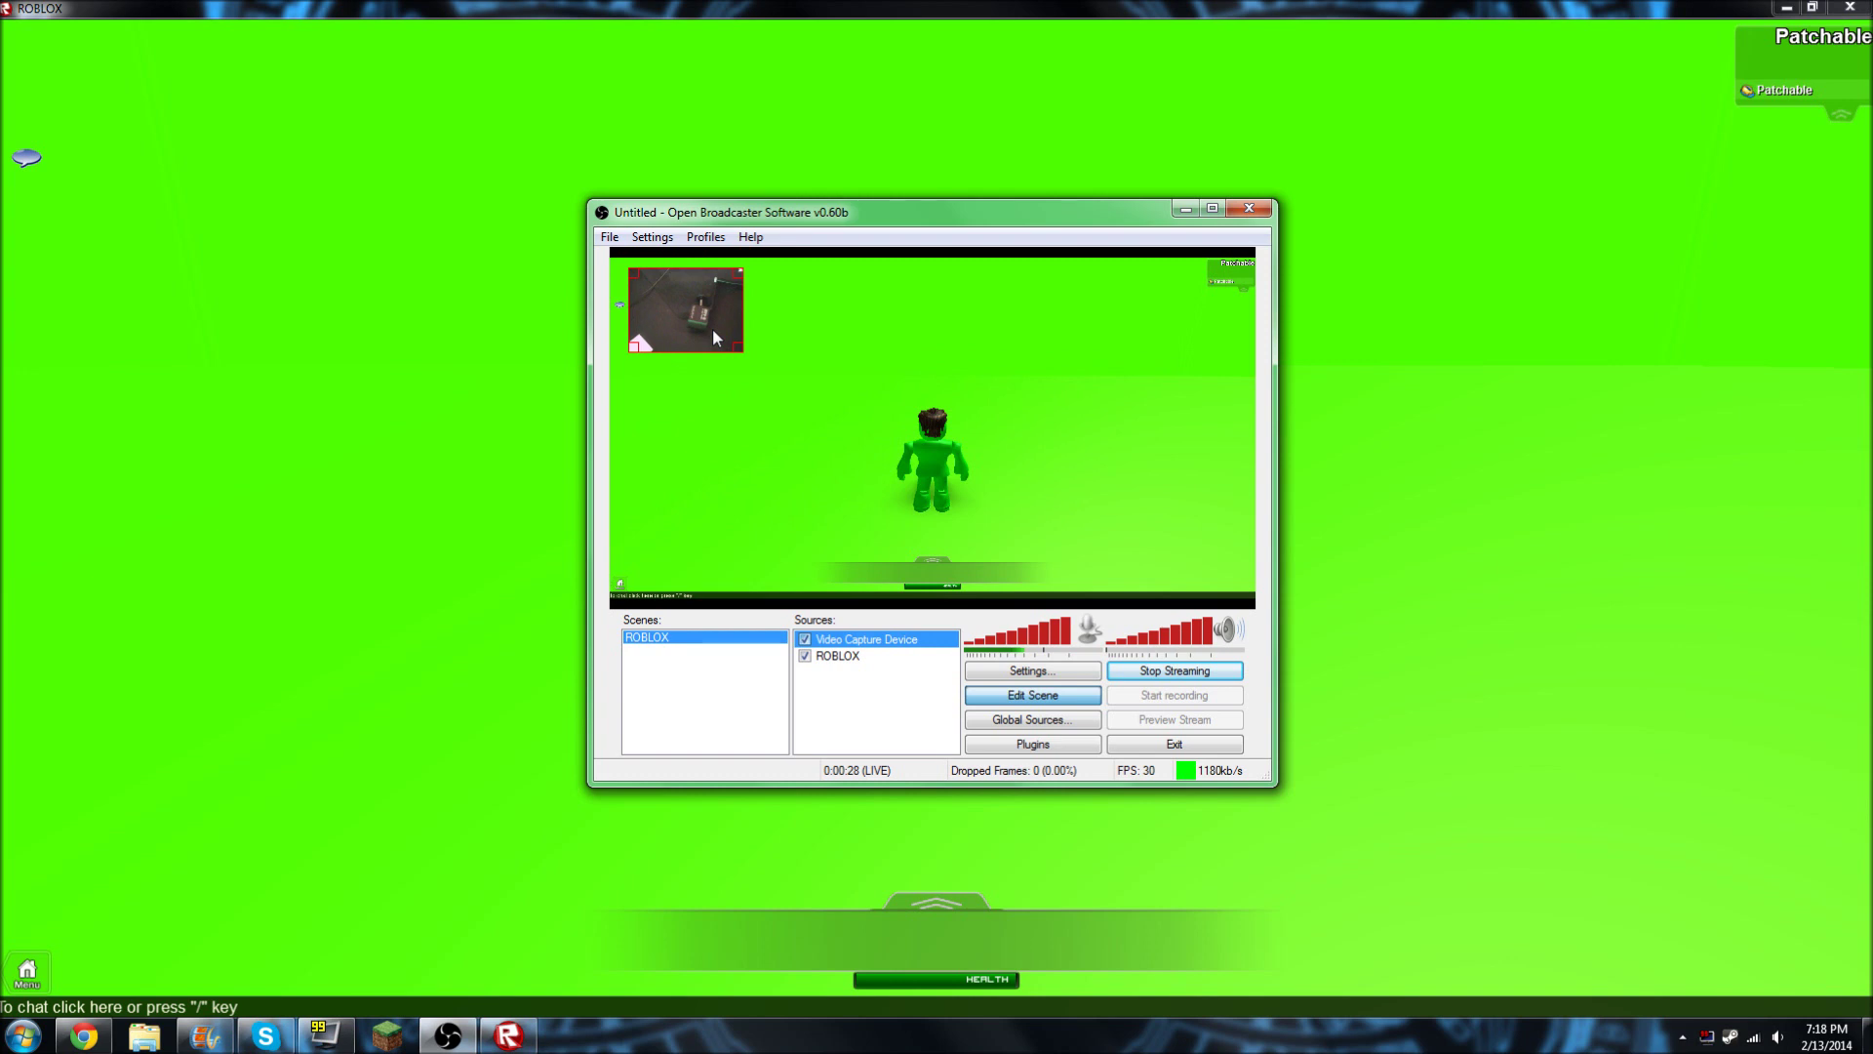